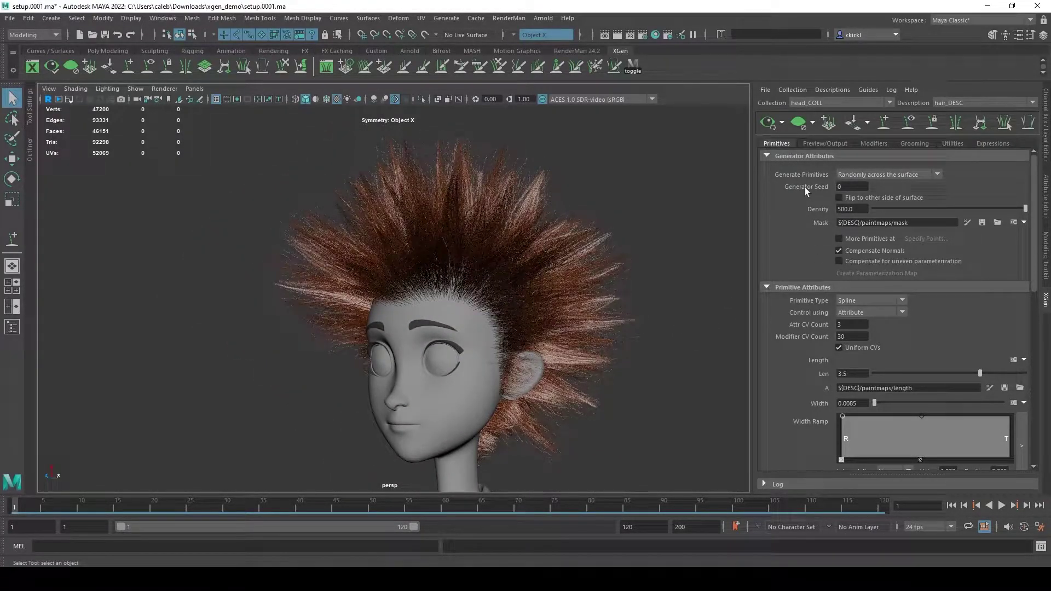
# Examine the character's spiky hair from the front, side and three-quarter angles
pyautogui.keyDown('alt'); pyautogui.moveTo(651, 274); pyautogui.dragTo(547, 285); pyautogui.keyUp('alt')
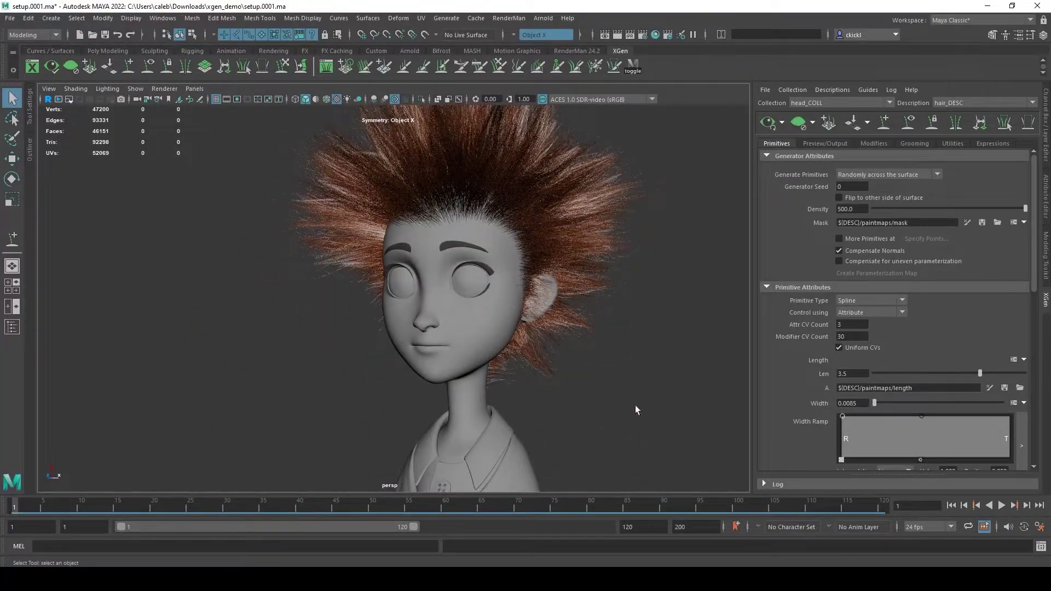
pyautogui.keyDown('alt'); pyautogui.moveTo(538, 415); pyautogui.dragTo(586, 290); pyautogui.keyUp('alt')
pyautogui.keyDown('alt'); pyautogui.moveTo(609, 401); pyautogui.dragTo(626, 413); pyautogui.keyUp('alt')
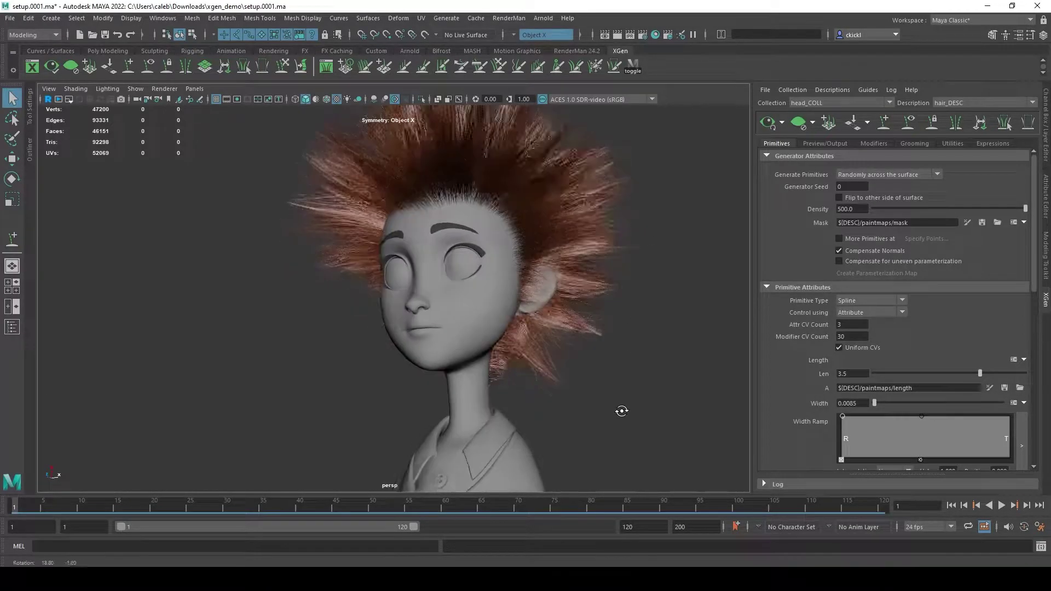
pyautogui.keyDown('alt'); pyautogui.moveTo(702, 373); pyautogui.dragTo(334, 186); pyautogui.keyUp('alt')
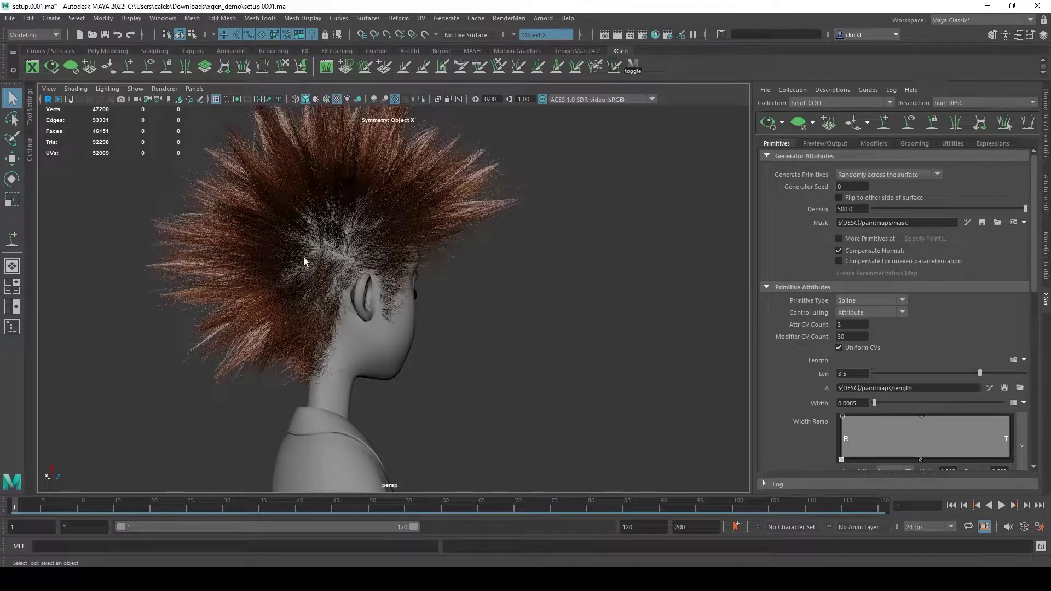
pyautogui.keyDown('alt'); pyautogui.moveTo(244, 383); pyautogui.dragTo(265, 396); pyautogui.keyUp('alt')
pyautogui.keyDown('alt'); pyautogui.moveTo(265, 397); pyautogui.dragTo(317, 366, button='right'); pyautogui.keyUp('alt')
pyautogui.keyDown('alt'); pyautogui.moveTo(318, 367); pyautogui.dragTo(306, 405); pyautogui.keyUp('alt')
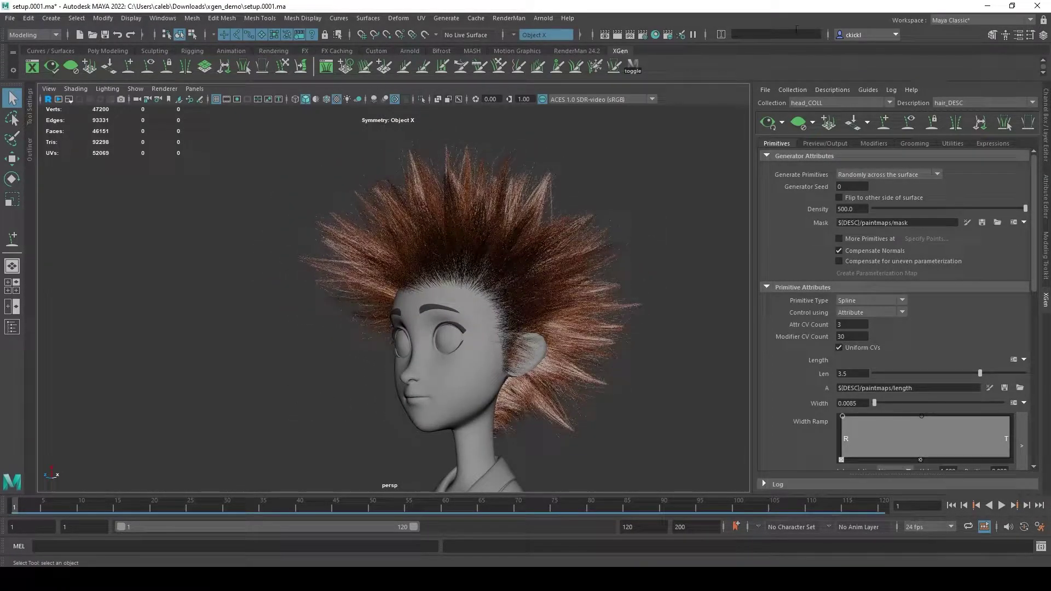
# Select the scalp mesh and review the primitive control options for a new XGen description, leaving without creating one
pyautogui.click(832, 90)
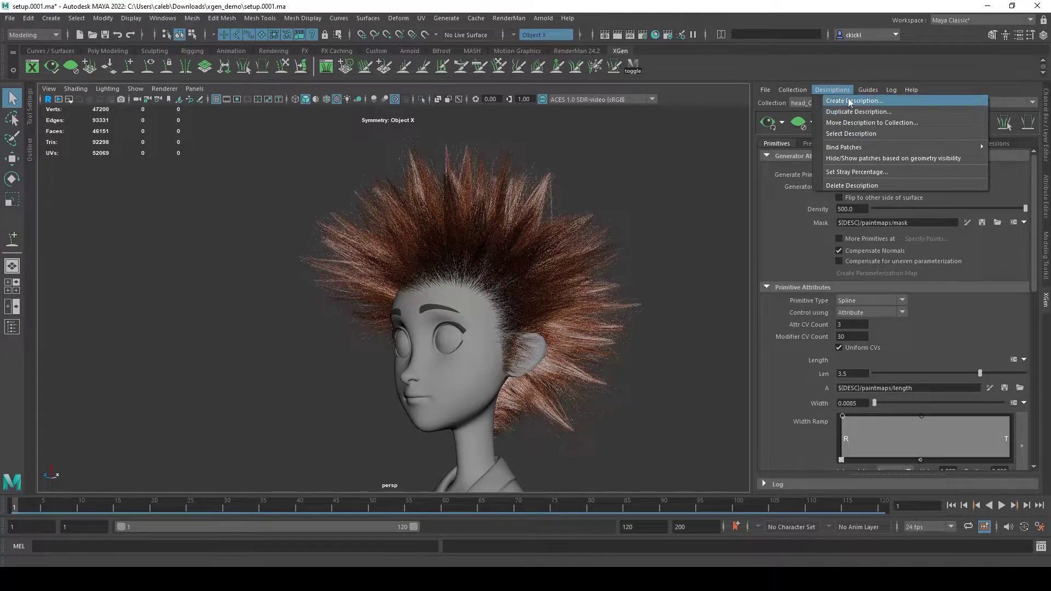
pyautogui.click(851, 101)
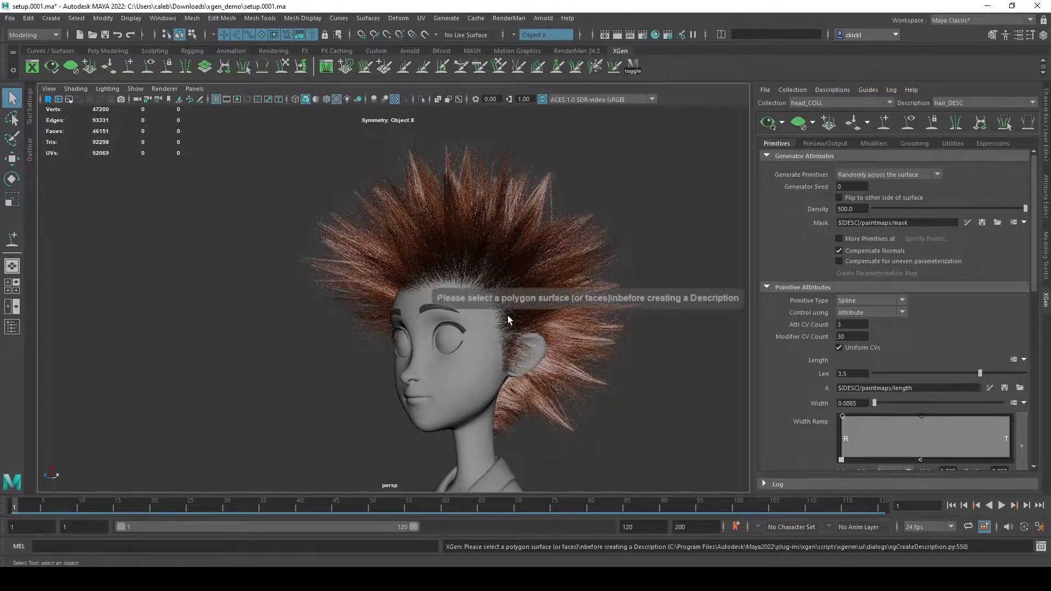
pyautogui.click(503, 350)
pyautogui.click(830, 89)
pyautogui.click(843, 103)
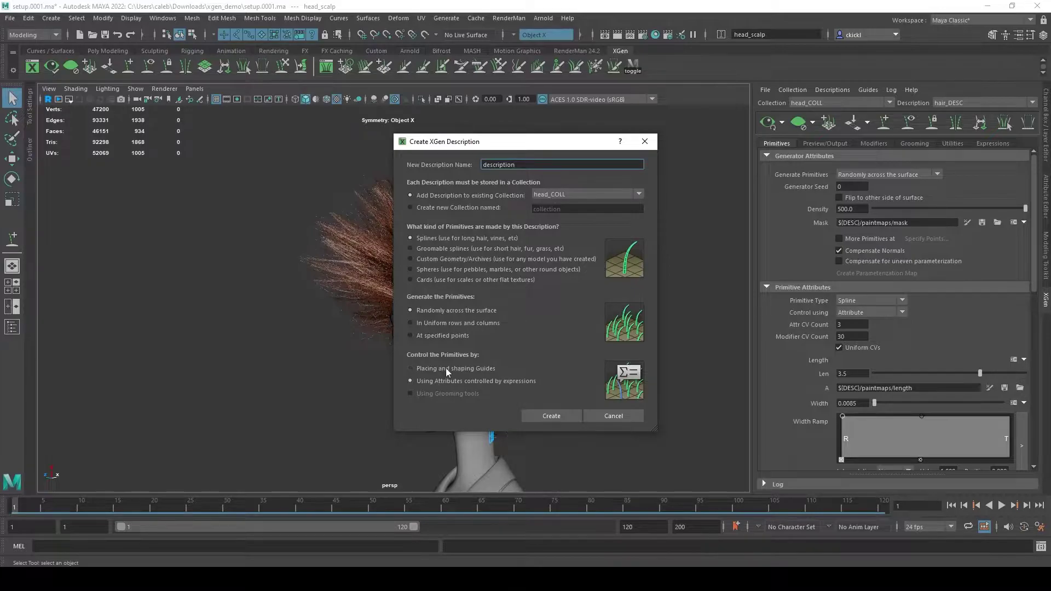
pyautogui.click(622, 418)
pyautogui.moveTo(630, 383)
pyautogui.keyDown('alt'); pyautogui.mouseDown()
pyautogui.moveTo(640, 357)
pyautogui.moveTo(677, 357)
pyautogui.moveTo(638, 380)
pyautogui.mouseUp(); pyautogui.keyUp('alt')
pyautogui.scroll(3, 704, 389)
pyautogui.click(668, 370)
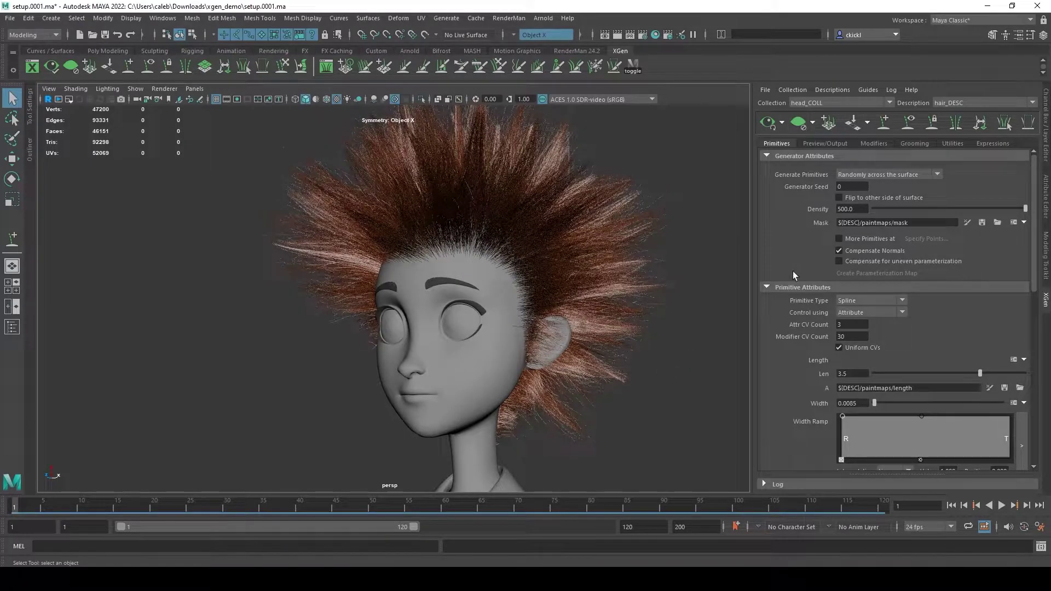
pyautogui.click(869, 312)
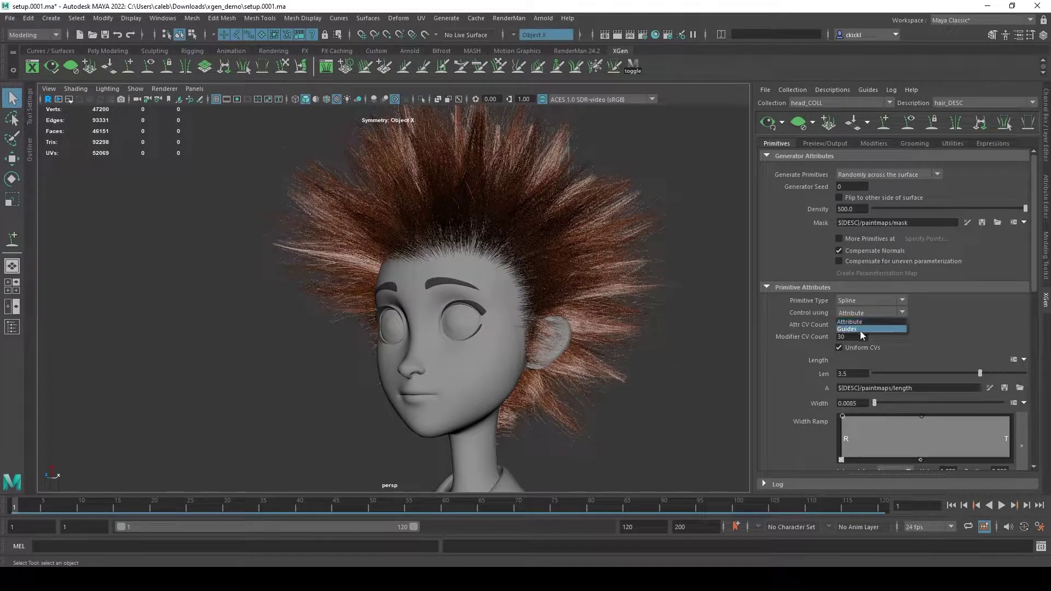
pyautogui.click(970, 308)
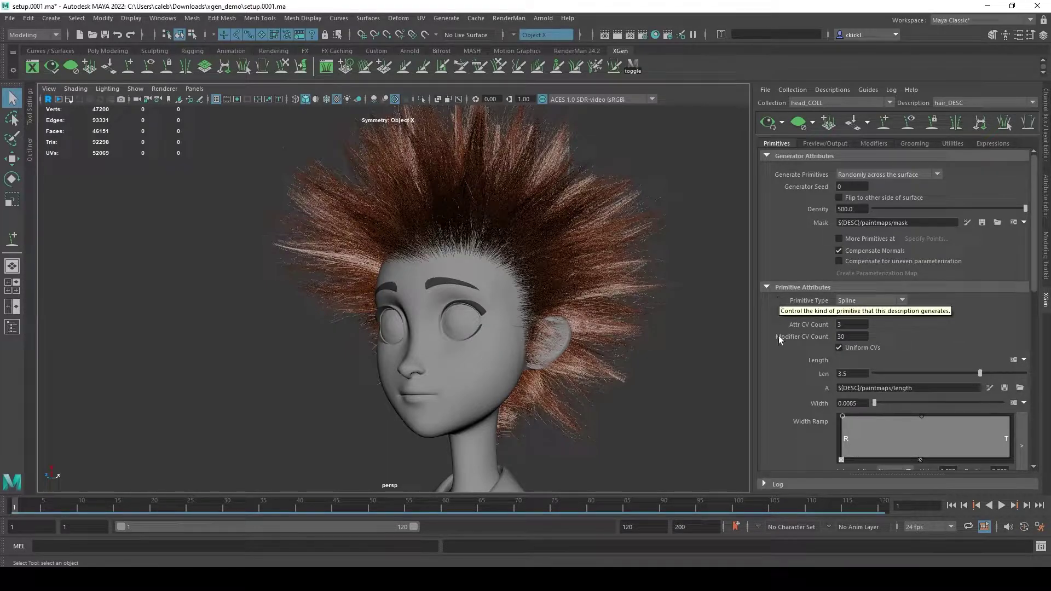
pyautogui.moveTo(658, 356)
pyautogui.keyDown('alt'); pyautogui.mouseDown()
pyautogui.moveTo(628, 355)
pyautogui.moveTo(704, 357)
pyautogui.moveTo(669, 355)
pyautogui.mouseUp(); pyautogui.keyUp('alt')
pyautogui.keyDown('alt'); pyautogui.moveTo(690, 337); pyautogui.dragTo(681, 364, button='middle'); pyautogui.keyUp('alt')
pyautogui.keyDown('alt'); pyautogui.moveTo(607, 387); pyautogui.dragTo(441, 248); pyautogui.keyUp('alt')
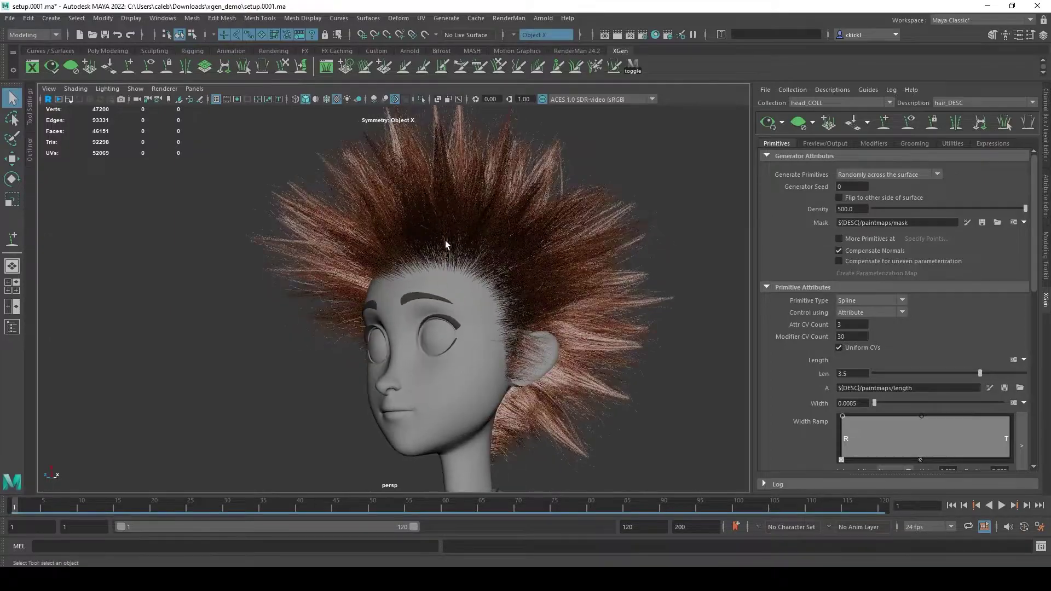
pyautogui.keyDown('alt'); pyautogui.moveTo(613, 375); pyautogui.dragTo(667, 366); pyautogui.keyUp('alt')
pyautogui.keyDown('alt'); pyautogui.moveTo(690, 360); pyautogui.dragTo(681, 344, button='middle'); pyautogui.keyUp('alt')
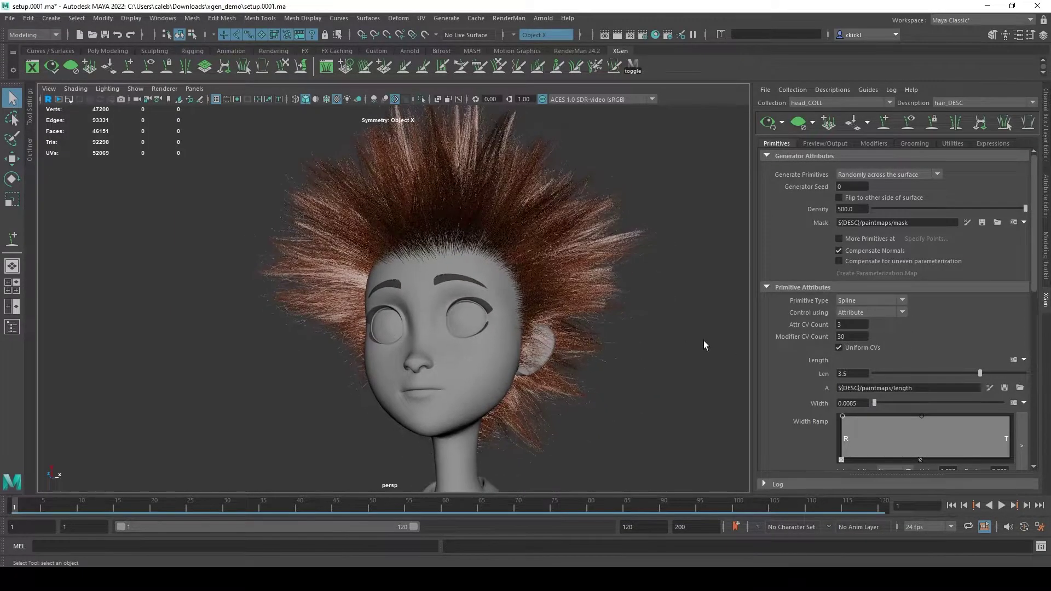
# Switch the hair description's primitive control from Attribute to Guides
pyautogui.click(885, 312)
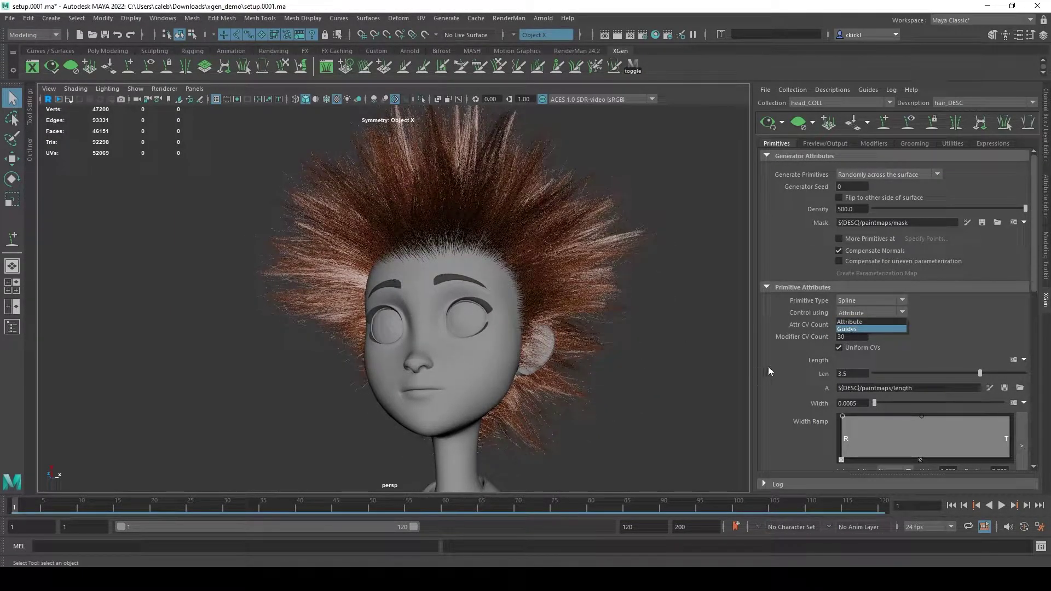
pyautogui.click(807, 311)
pyautogui.click(885, 314)
pyautogui.click(877, 330)
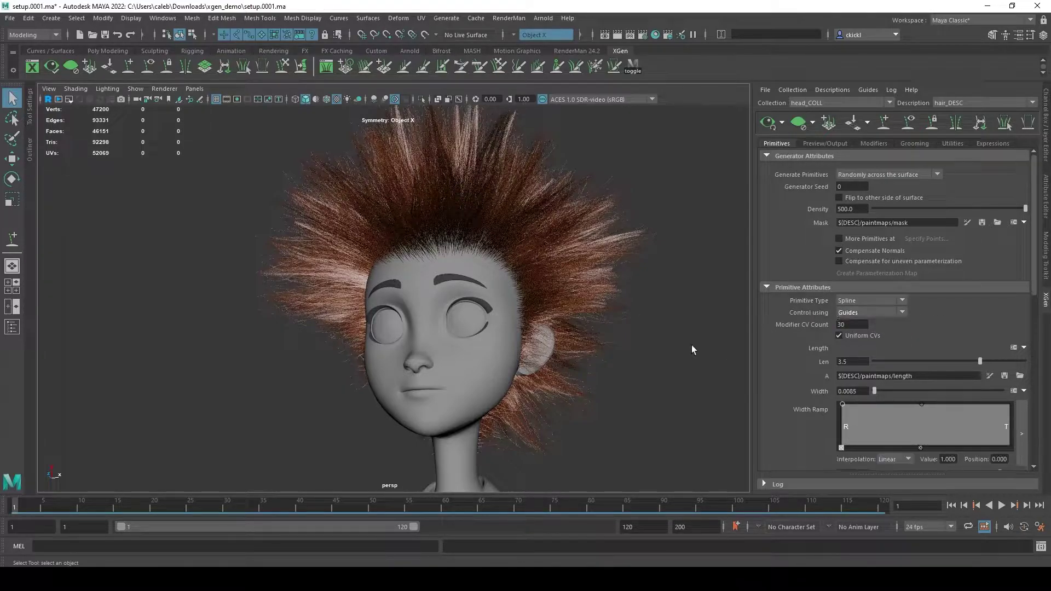
# Clear the XGen hair preview from the head
pyautogui.keyDown('alt'); pyautogui.moveTo(687, 342); pyautogui.dragTo(687, 353); pyautogui.keyUp('alt')
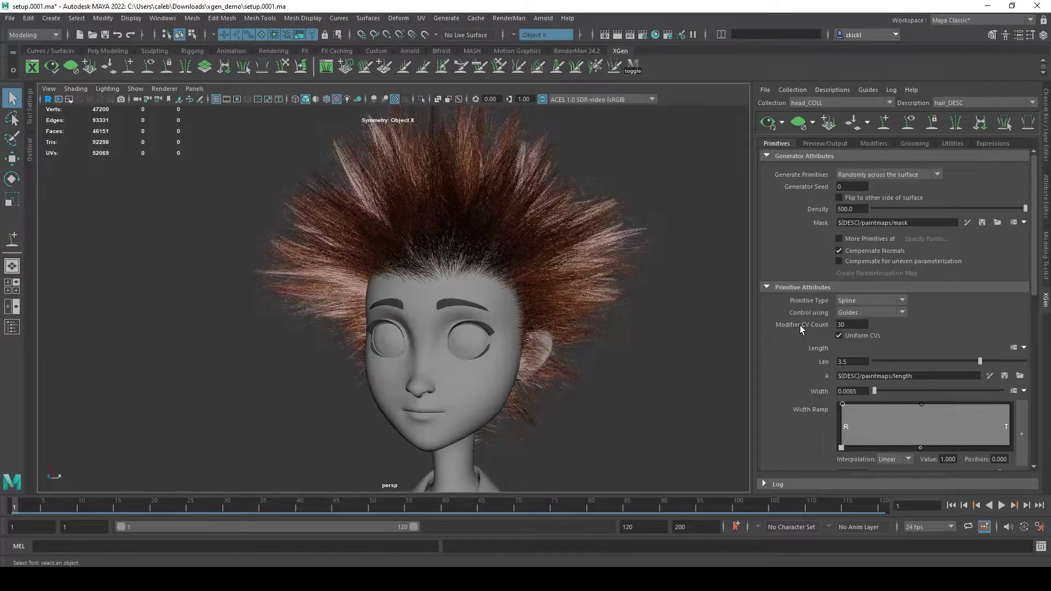
pyautogui.scroll(-5, 800, 325)
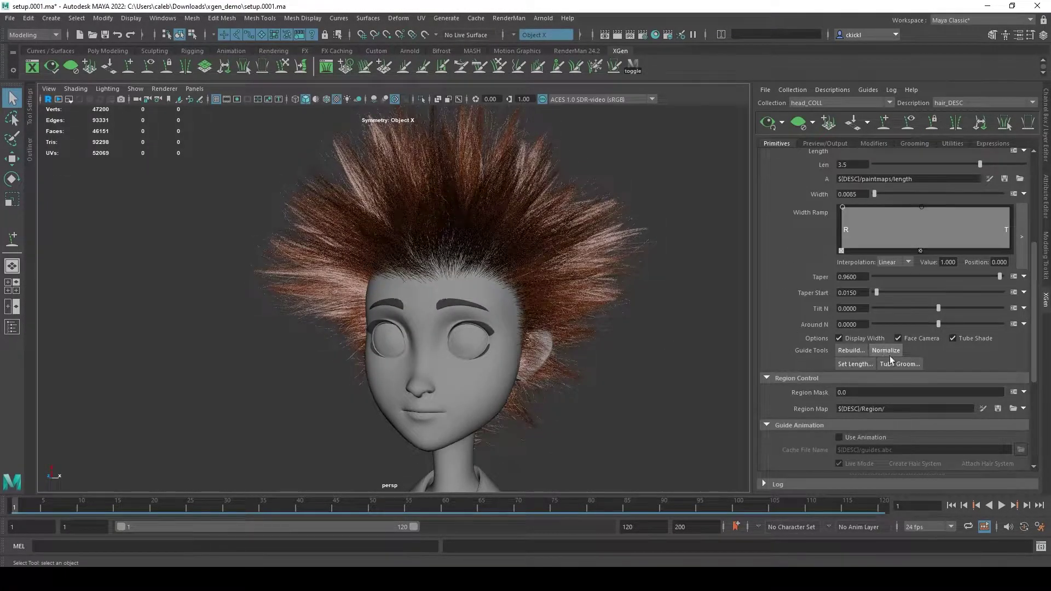
pyautogui.scroll(5, 803, 346)
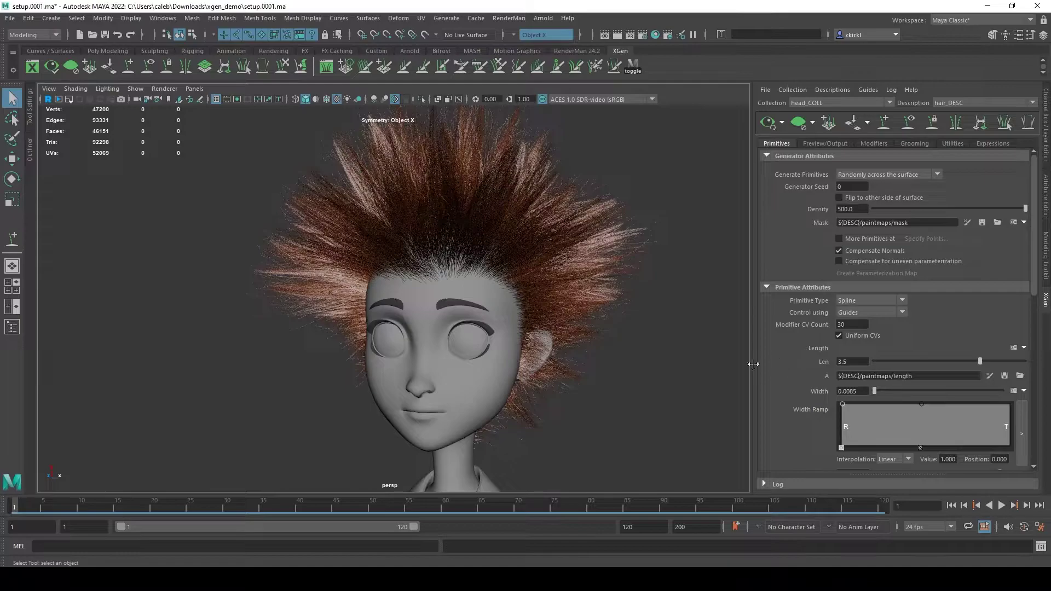
pyautogui.keyDown('alt'); pyautogui.moveTo(702, 333); pyautogui.dragTo(667, 316); pyautogui.keyUp('alt')
pyautogui.click(799, 124)
pyautogui.keyDown('alt'); pyautogui.moveTo(669, 221); pyautogui.dragTo(694, 277); pyautogui.keyUp('alt')
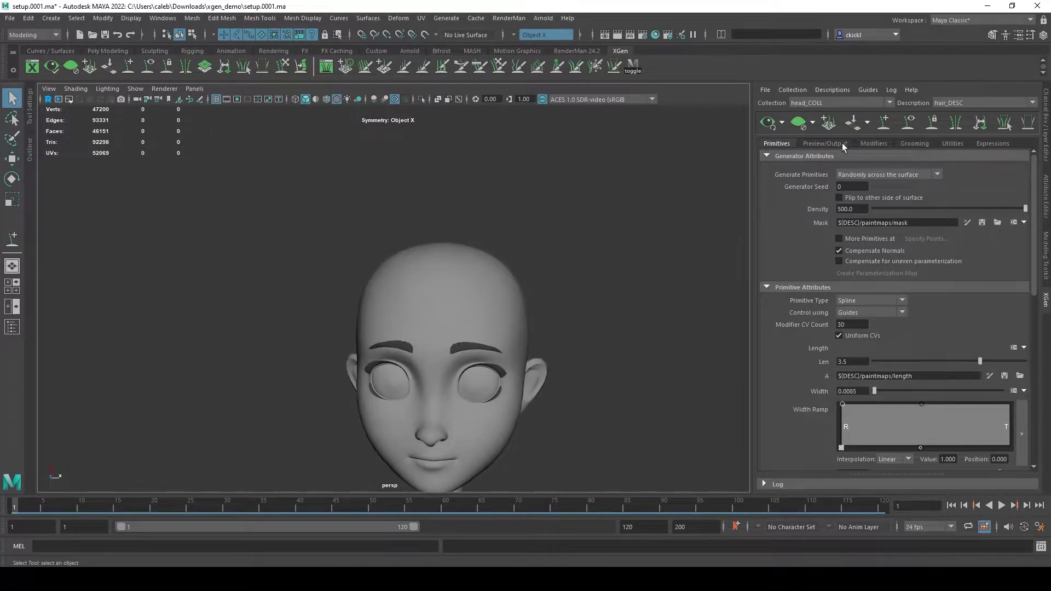
# Place five hair guides on the bare scalp, four around the top and front and one on the side
pyautogui.click(890, 121)
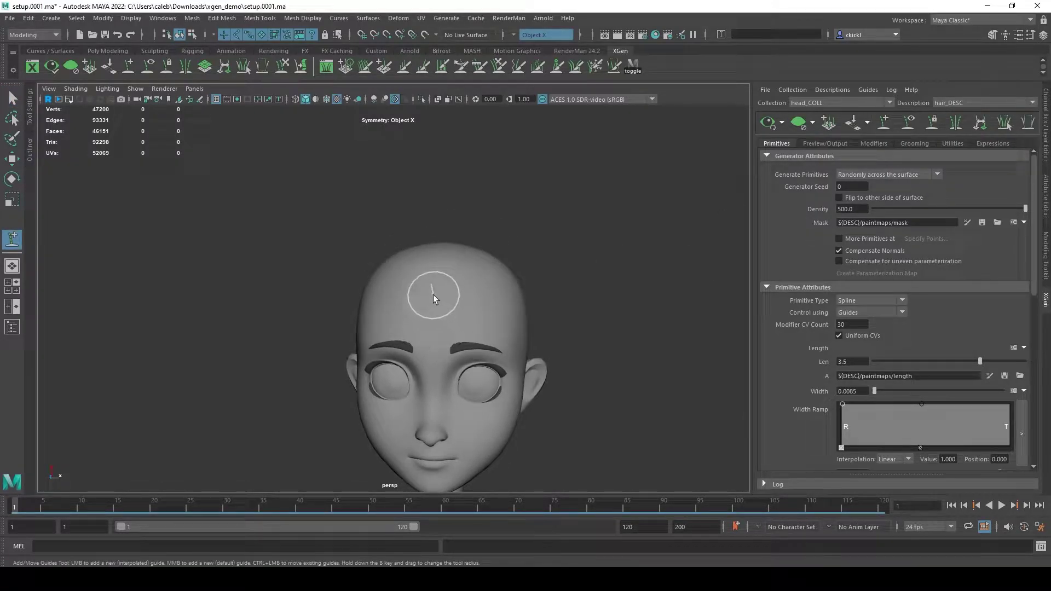
pyautogui.click(498, 285)
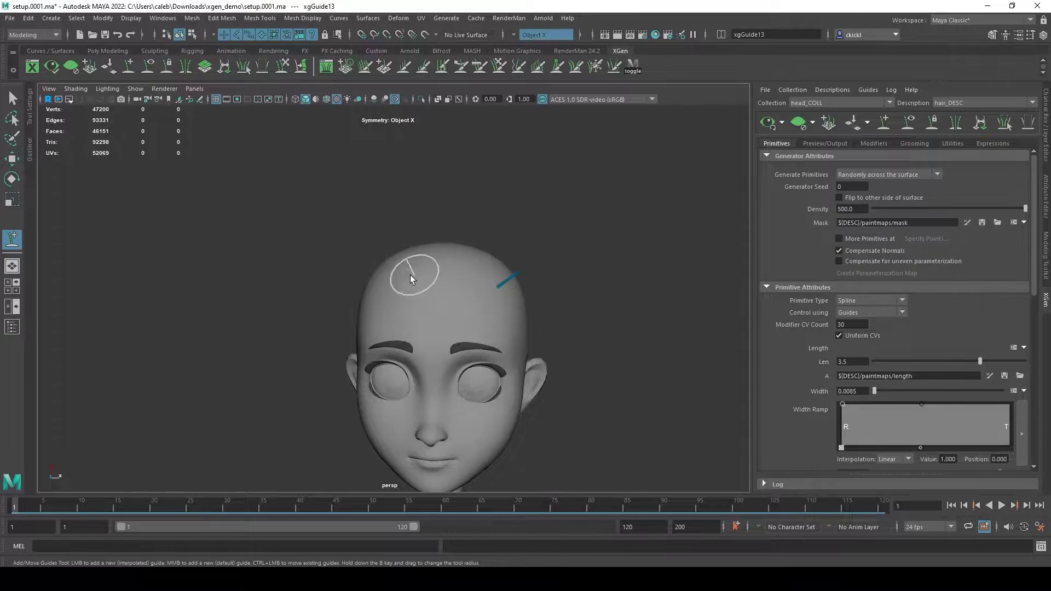
pyautogui.click(408, 254)
pyautogui.click(445, 277)
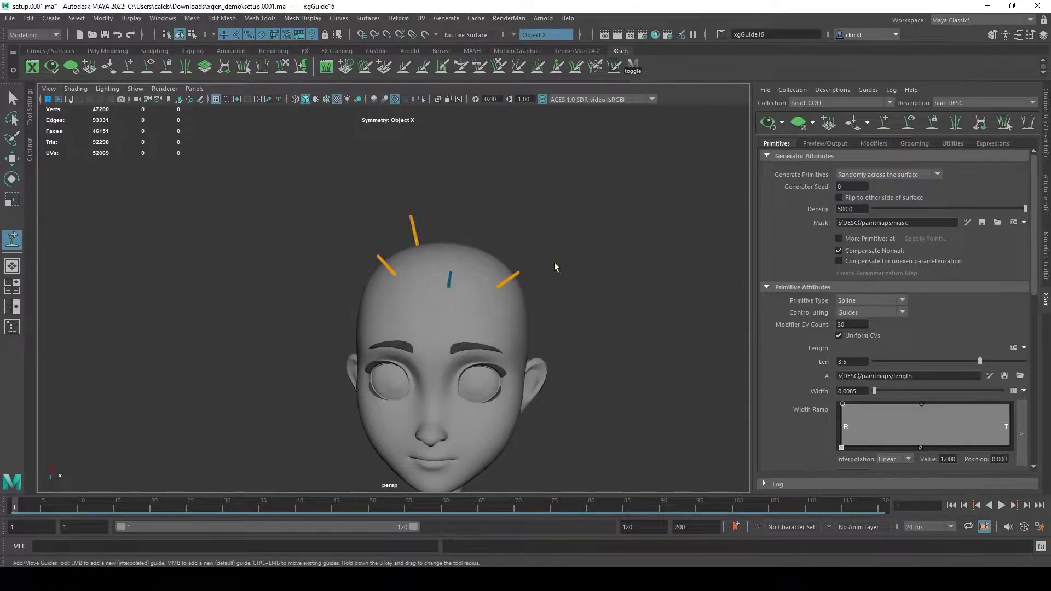
pyautogui.keyDown('alt'); pyautogui.moveTo(575, 257); pyautogui.dragTo(508, 256); pyautogui.keyUp('alt')
pyautogui.click(464, 317)
pyautogui.keyDown('alt'); pyautogui.moveTo(569, 356); pyautogui.dragTo(641, 249); pyautogui.keyUp('alt')
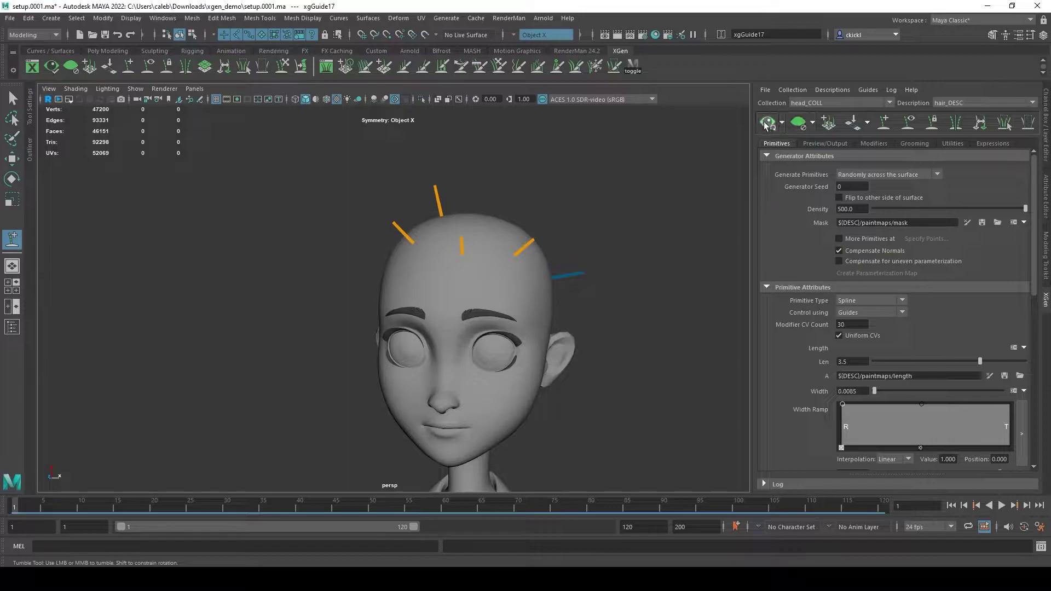
# Add one more guide at the back of the head and update the hair preview
pyautogui.click(767, 125)
pyautogui.keyDown('alt'); pyautogui.moveTo(704, 211); pyautogui.dragTo(599, 273); pyautogui.keyUp('alt')
pyautogui.click(309, 305)
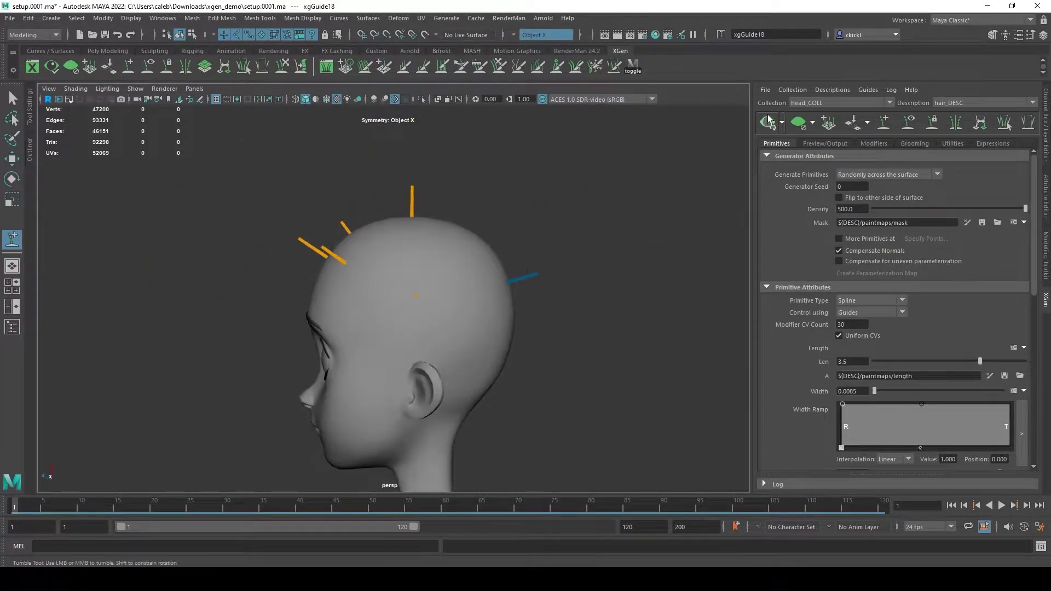
pyautogui.moveTo(598, 224)
pyautogui.keyDown('alt'); pyautogui.mouseDown()
pyautogui.moveTo(485, 237)
pyautogui.moveTo(704, 230)
pyautogui.moveTo(479, 295)
pyautogui.moveTo(710, 307)
pyautogui.mouseUp(); pyautogui.keyUp('alt')
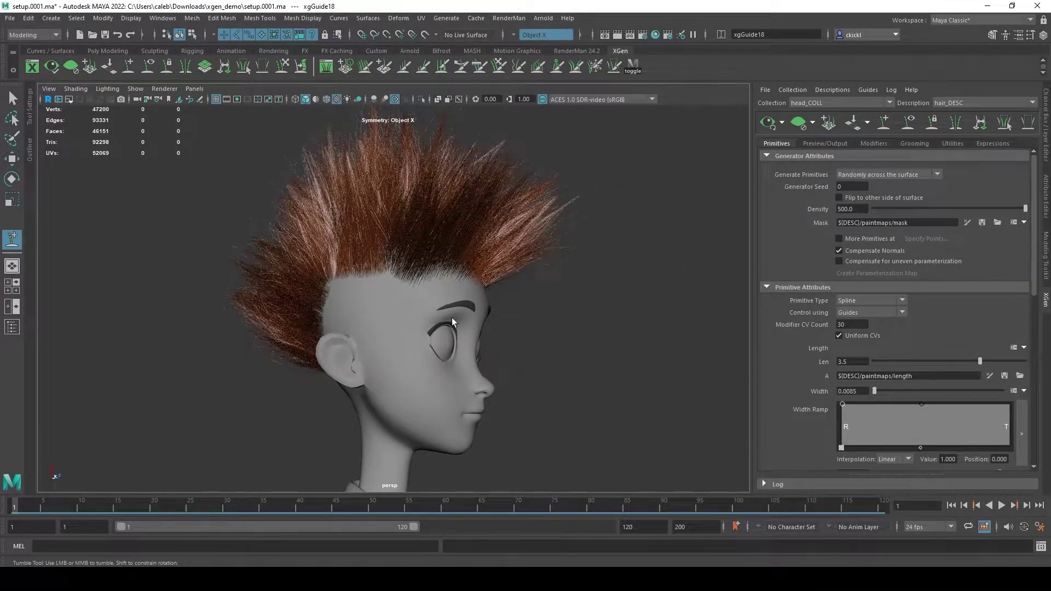
pyautogui.keyDown('alt'); pyautogui.moveTo(511, 314); pyautogui.dragTo(622, 275); pyautogui.keyUp('alt')
# Regenerate the hair preview and set the primitives' length to 1 to bring the hair close to the guides' length
pyautogui.click(799, 123)
pyautogui.keyDown('alt'); pyautogui.moveTo(687, 219); pyautogui.dragTo(640, 167); pyautogui.keyUp('alt')
pyautogui.keyDown('alt'); pyautogui.moveTo(582, 236); pyautogui.dragTo(520, 229); pyautogui.keyUp('alt')
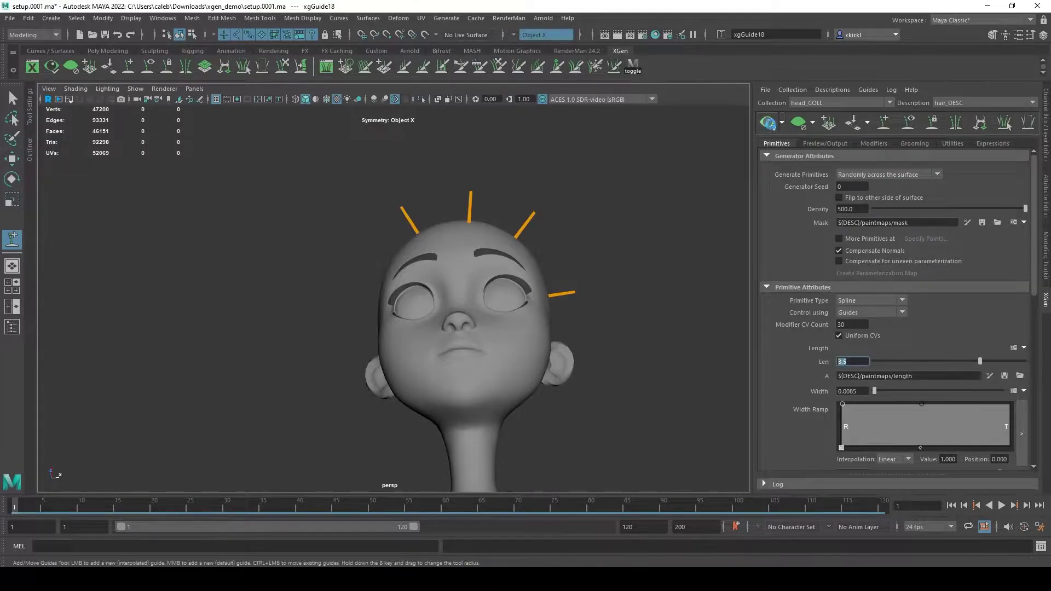
pyautogui.click(769, 124)
pyautogui.doubleClick(845, 361)
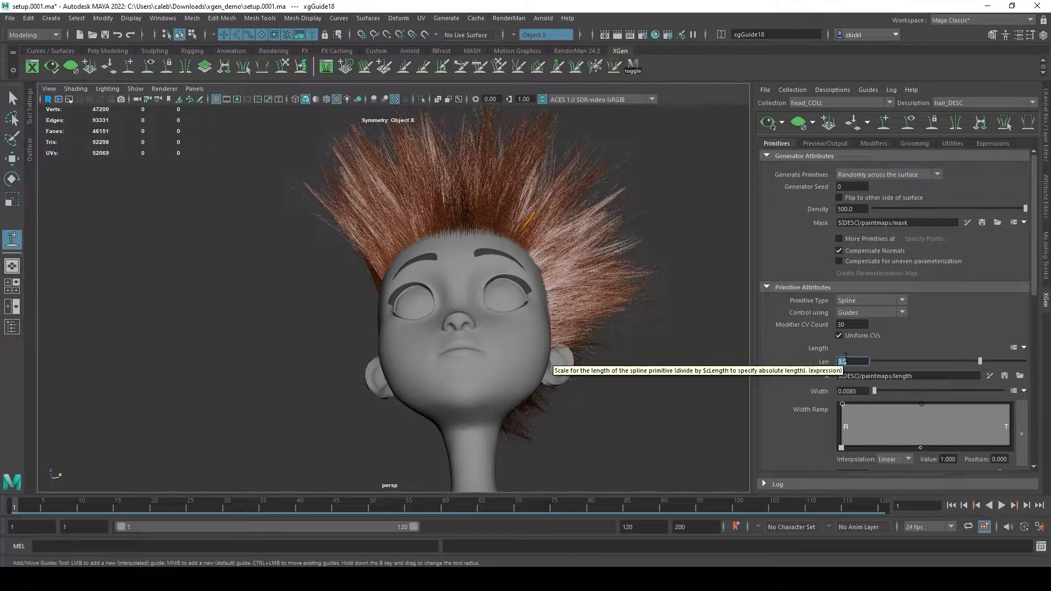
pyautogui.write('1')
pyautogui.press('Return')
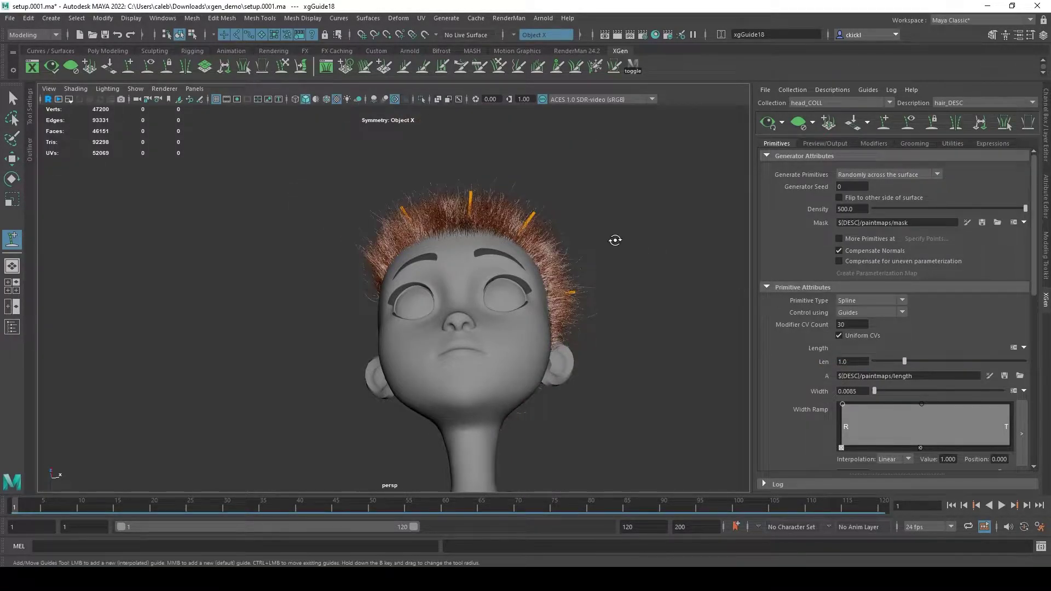
pyautogui.keyDown('alt'); pyautogui.moveTo(615, 242); pyautogui.dragTo(611, 238); pyautogui.keyUp('alt')
pyautogui.keyDown('alt'); pyautogui.moveTo(531, 236); pyautogui.dragTo(570, 256); pyautogui.keyUp('alt')
# Turn off the modifiers applied to the hair description and return to its primitive settings
pyautogui.click(824, 143)
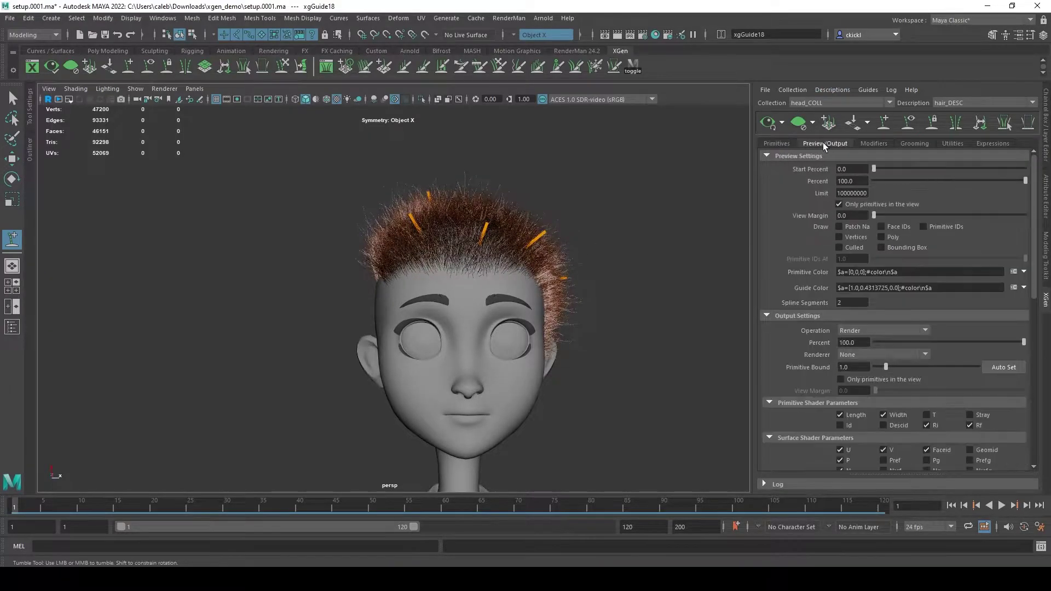
pyautogui.click(885, 144)
pyautogui.scroll(-1, 770, 218)
pyautogui.click(770, 207)
pyautogui.click(770, 197)
pyautogui.click(771, 187)
pyautogui.click(770, 206)
pyautogui.click(874, 229)
pyautogui.moveTo(874, 224); pyautogui.dragTo(878, 341)
pyautogui.click(776, 144)
# Examine how the shortened hair follows the guides from several angles around the head
pyautogui.keyDown('alt'); pyautogui.moveTo(682, 216); pyautogui.dragTo(660, 234); pyautogui.keyUp('alt')
pyautogui.press('q')
pyautogui.keyDown('alt'); pyautogui.moveTo(543, 219); pyautogui.dragTo(582, 198); pyautogui.keyUp('alt')
pyautogui.moveTo(534, 226); pyautogui.dragTo(501, 245)
pyautogui.moveTo(327, 138); pyautogui.dragTo(422, 328)
pyautogui.keyDown('alt'); pyautogui.moveTo(614, 334); pyautogui.dragTo(412, 323); pyautogui.keyUp('alt')
pyautogui.moveTo(286, 143); pyautogui.dragTo(694, 489)
pyautogui.moveTo(266, 150); pyautogui.dragTo(656, 358)
pyautogui.keyDown('alt'); pyautogui.moveTo(347, 456); pyautogui.dragTo(516, 219); pyautogui.keyUp('alt')
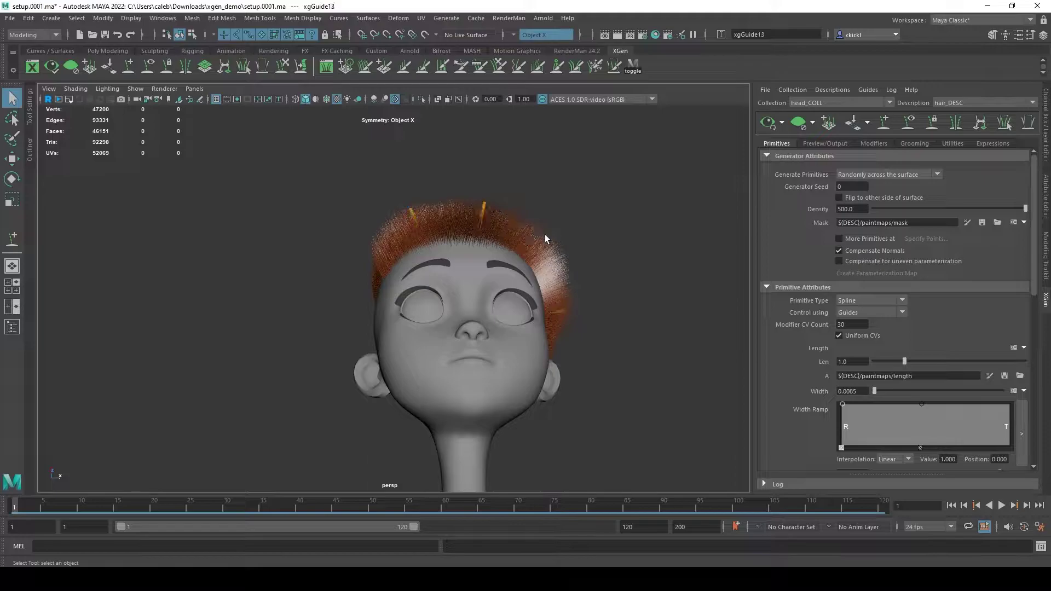
# Enter vertex editing on the guide beside the front hairline and clear the hair preview around it
pyautogui.moveTo(538, 230); pyautogui.dragTo(469, 215, button='right')
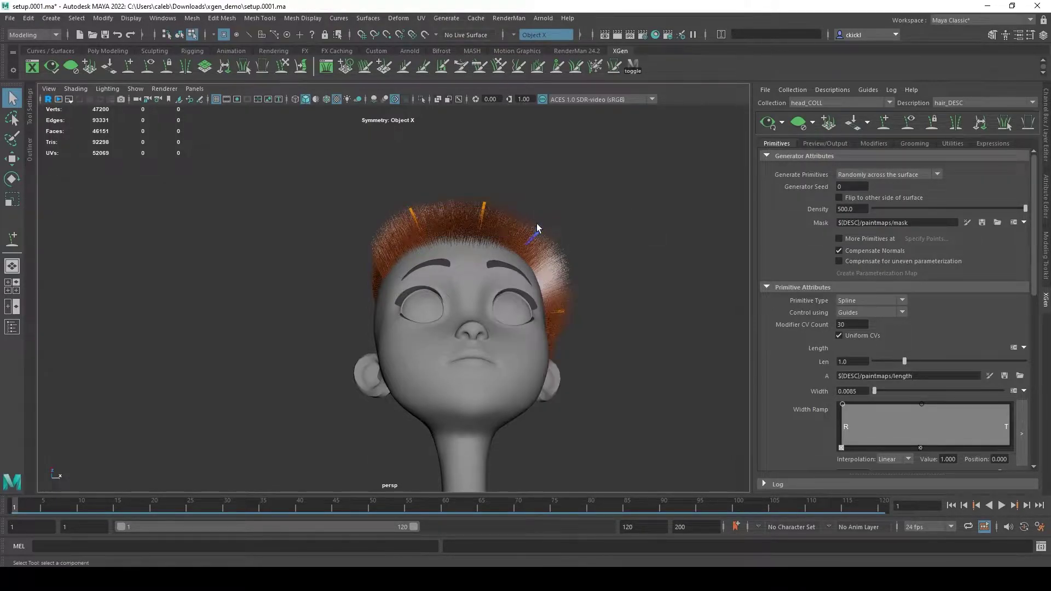
pyautogui.moveTo(561, 244); pyautogui.dragTo(564, 248)
pyautogui.keyDown('alt'); pyautogui.moveTo(580, 257); pyautogui.dragTo(697, 279, button='right'); pyautogui.keyUp('alt')
pyautogui.keyDown('alt'); pyautogui.moveTo(697, 280); pyautogui.dragTo(585, 322, button='middle'); pyautogui.keyUp('alt')
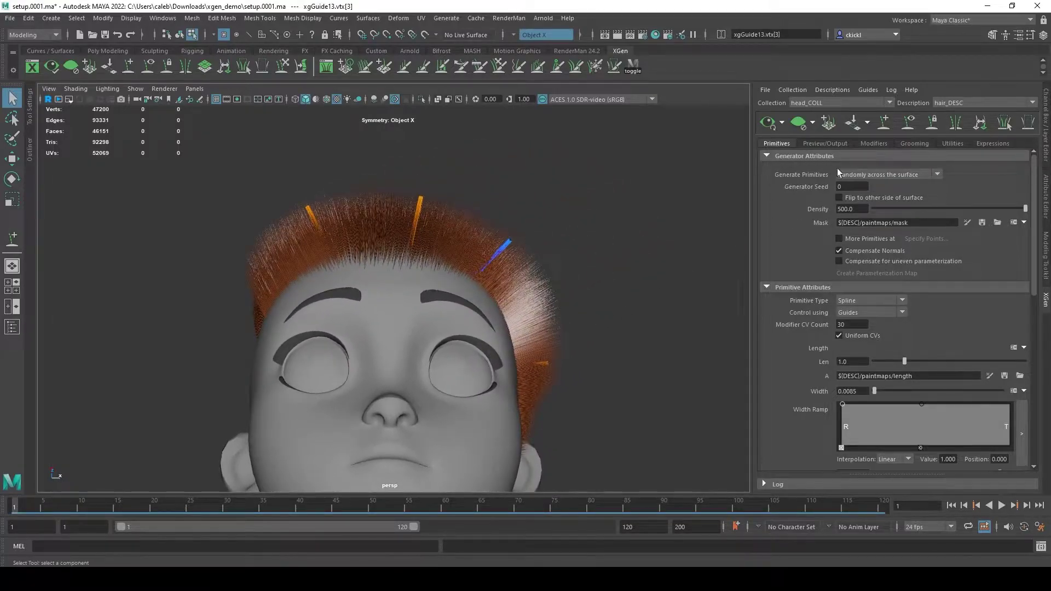
pyautogui.click(799, 126)
pyautogui.keyDown('alt'); pyautogui.moveTo(618, 244); pyautogui.dragTo(692, 262, button='right'); pyautogui.keyUp('alt')
pyautogui.keyDown('alt'); pyautogui.moveTo(692, 263); pyautogui.dragTo(504, 295, button='middle'); pyautogui.keyUp('alt')
pyautogui.keyDown('alt'); pyautogui.moveTo(504, 296); pyautogui.dragTo(556, 301); pyautogui.keyUp('alt')
# Move the selected guide's middle and upper vertices to bend it into an S-shaped curve
pyautogui.press('w')
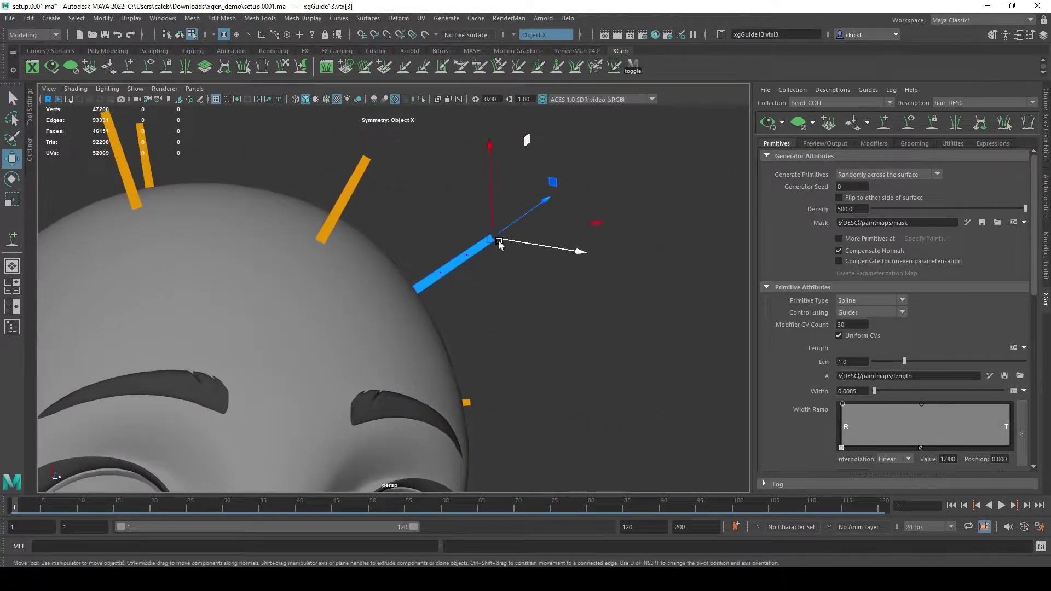
pyautogui.moveTo(500, 245); pyautogui.dragTo(554, 198)
pyautogui.click(503, 233)
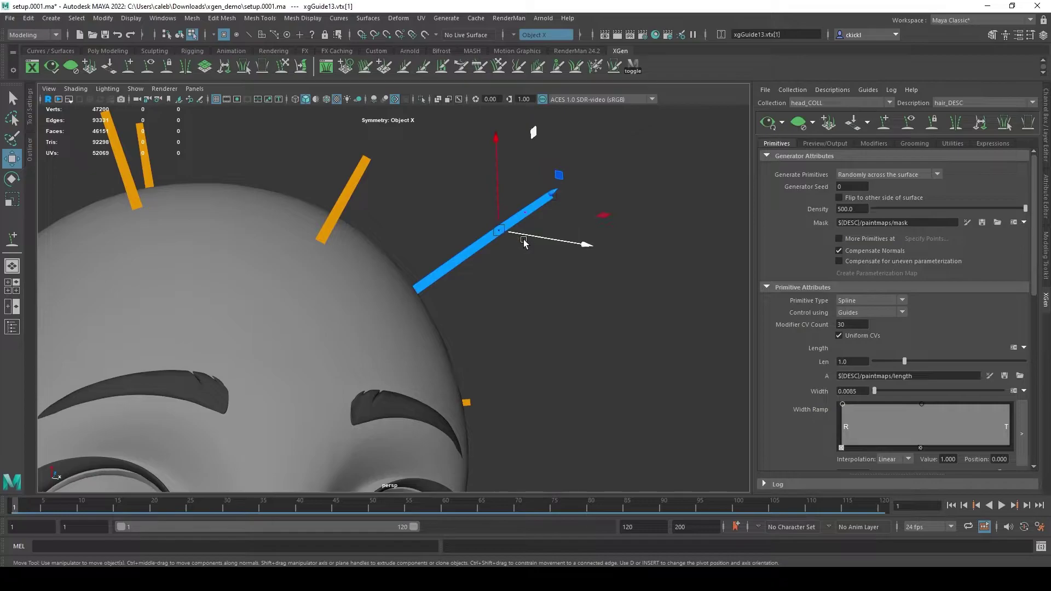
pyautogui.moveTo(498, 231); pyautogui.dragTo(466, 255)
pyautogui.click(526, 214)
pyautogui.keyDown('alt'); pyautogui.moveTo(533, 227); pyautogui.dragTo(629, 307); pyautogui.keyUp('alt')
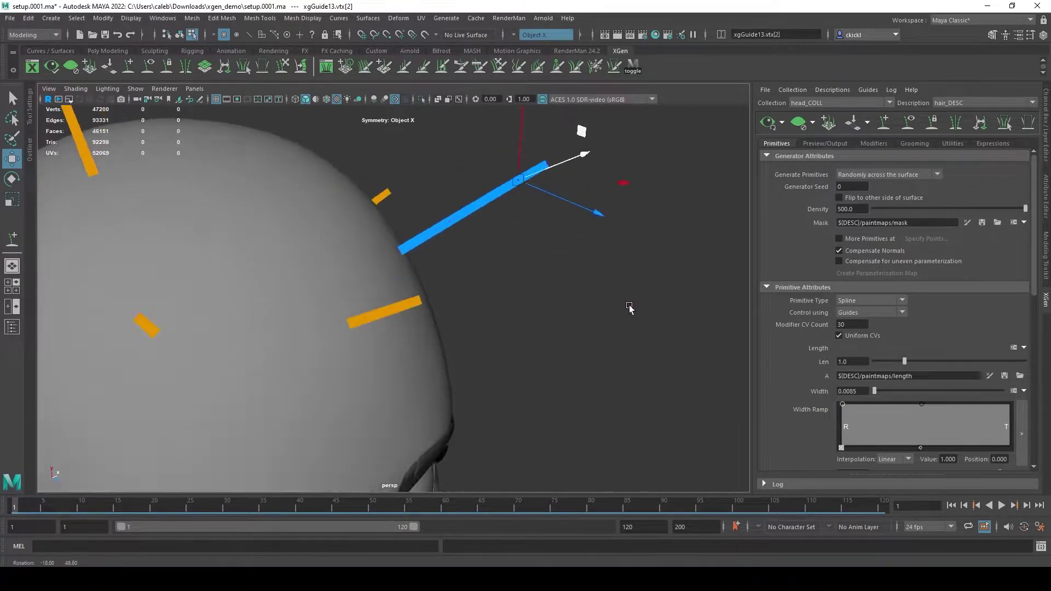
pyautogui.click(450, 221)
pyautogui.moveTo(452, 223); pyautogui.dragTo(486, 268)
pyautogui.click(518, 180)
pyautogui.moveTo(517, 178); pyautogui.dragTo(475, 131)
pyautogui.scroll(-5, 590, 241)
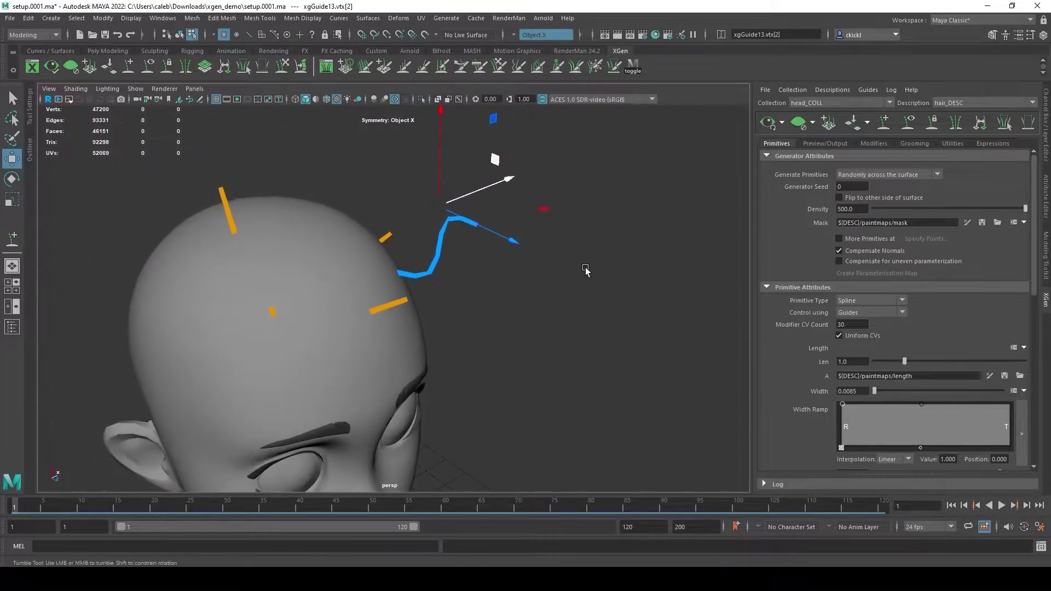
pyautogui.keyDown('alt'); pyautogui.moveTo(586, 269); pyautogui.dragTo(471, 268); pyautogui.keyUp('alt')
# Return the reshaped guide to object mode and update the hair preview
pyautogui.press('q')
pyautogui.moveTo(460, 235); pyautogui.dragTo(516, 210, button='right')
pyautogui.click(561, 289)
pyautogui.keyDown('alt'); pyautogui.moveTo(560, 288); pyautogui.dragTo(481, 244); pyautogui.keyUp('alt')
pyautogui.scroll(-3, 529, 276)
pyautogui.click(765, 125)
pyautogui.moveTo(415, 234); pyautogui.dragTo(240, 261)
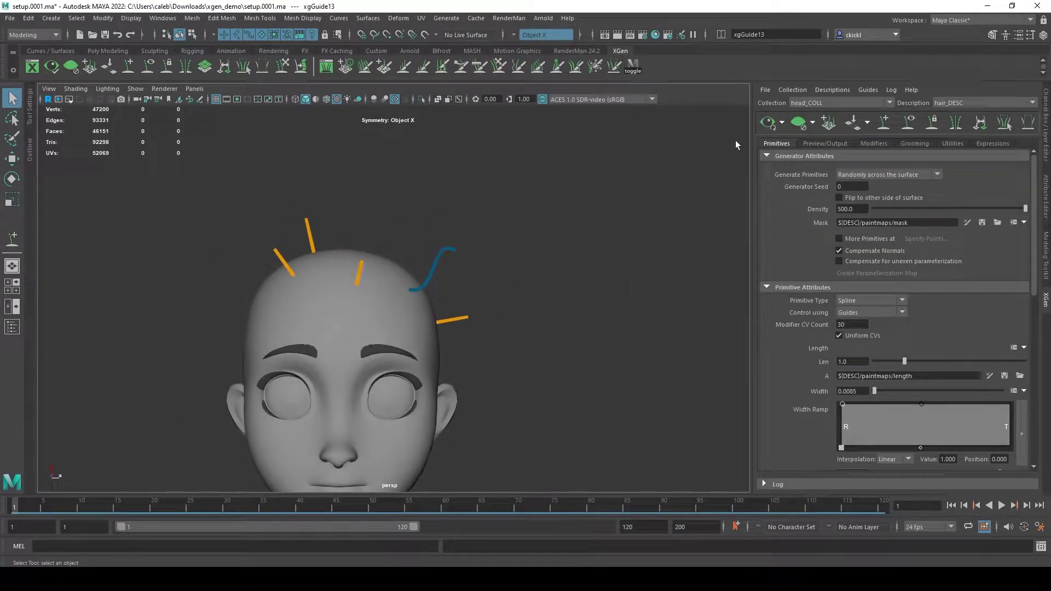
# Update the hair preview and examine from several angles how the hair follows the S-shaped guide
pyautogui.keyDown('alt'); pyautogui.moveTo(476, 281); pyautogui.dragTo(369, 242); pyautogui.keyUp('alt')
pyautogui.keyDown('alt'); pyautogui.moveTo(422, 216); pyautogui.dragTo(487, 215); pyautogui.keyUp('alt')
pyautogui.keyDown('alt'); pyautogui.moveTo(487, 216); pyautogui.dragTo(563, 247, button='right'); pyautogui.keyUp('alt')
pyautogui.moveTo(527, 269)
pyautogui.keyDown('alt'); pyautogui.mouseDown()
pyautogui.moveTo(570, 272)
pyautogui.moveTo(547, 271)
pyautogui.mouseUp(); pyautogui.keyUp('alt')
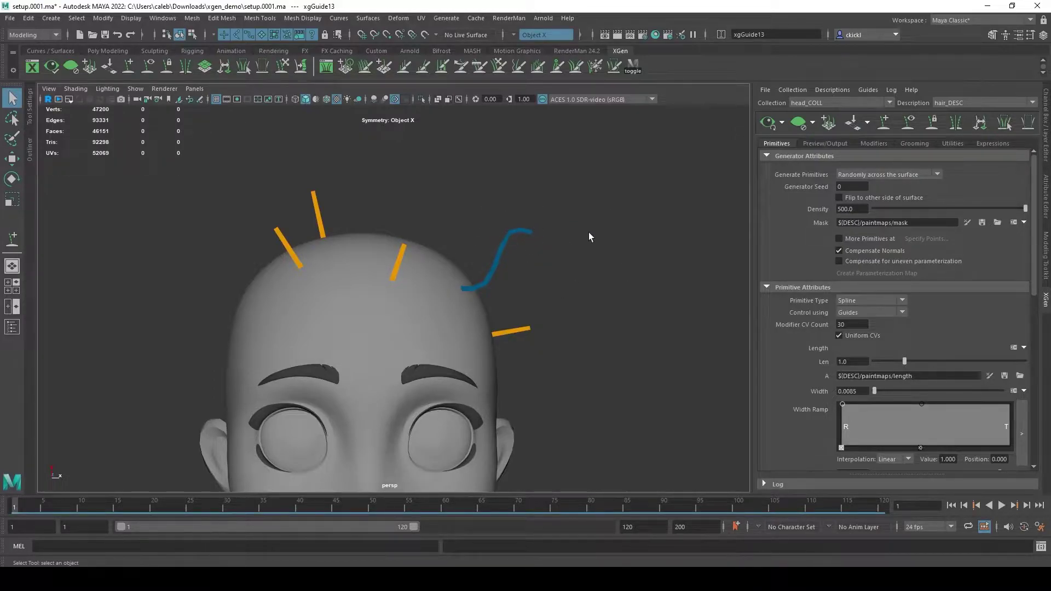
pyautogui.keyDown('alt'); pyautogui.moveTo(589, 237); pyautogui.dragTo(691, 219); pyautogui.keyUp('alt')
pyautogui.click(772, 124)
pyautogui.keyDown('alt'); pyautogui.moveTo(629, 228); pyautogui.dragTo(528, 246); pyautogui.keyUp('alt')
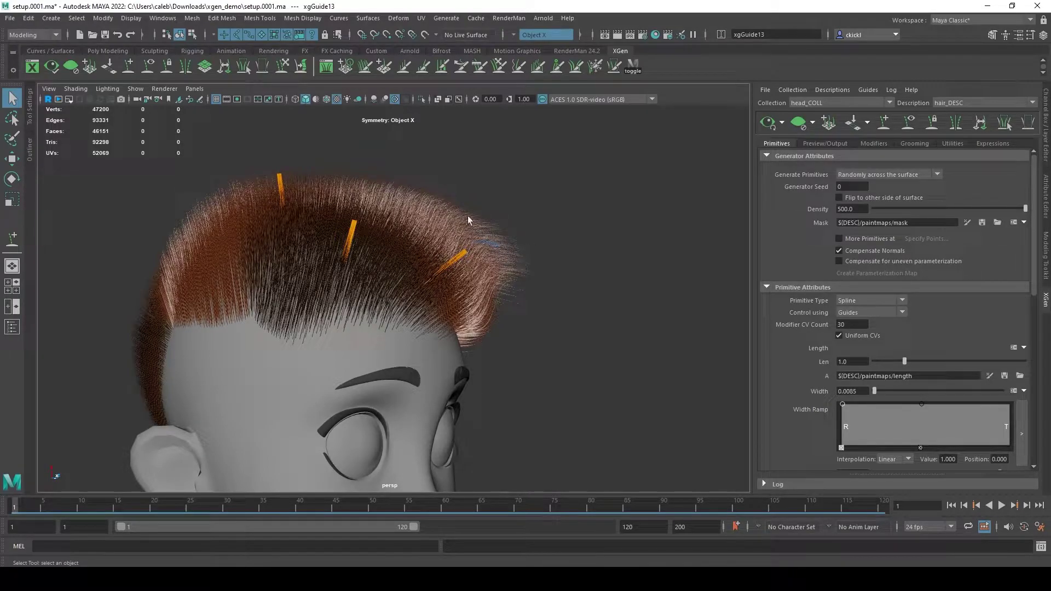
pyautogui.moveTo(519, 253)
pyautogui.keyDown('alt'); pyautogui.mouseDown()
pyautogui.moveTo(544, 227)
pyautogui.moveTo(531, 254)
pyautogui.mouseUp(); pyautogui.keyUp('alt')
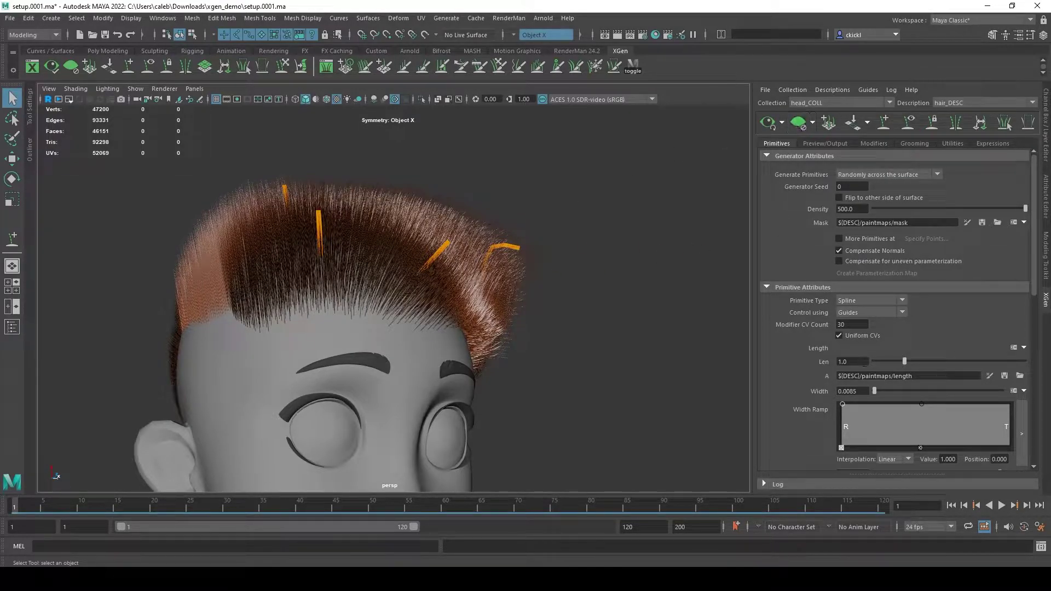
# Try a hair primitive length of 3.0, check it from the side, and set the length back to 1.0
pyautogui.write('3')
pyautogui.press('Return')
pyautogui.keyDown('alt'); pyautogui.moveTo(619, 345); pyautogui.dragTo(444, 286, button='right'); pyautogui.keyUp('alt')
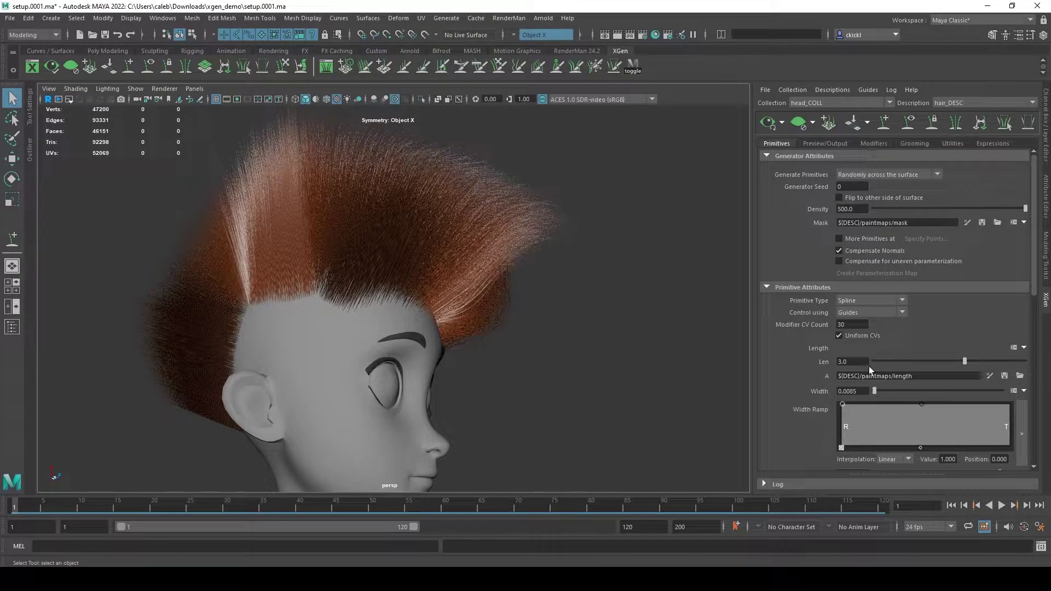
pyautogui.write('1')
pyautogui.press('Return')
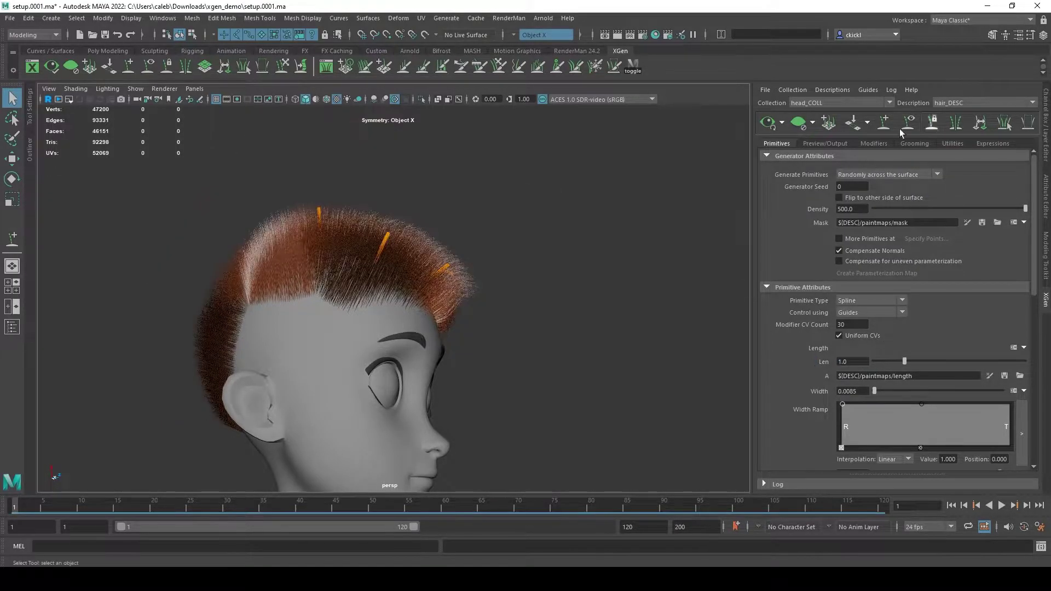
# Clear the hair preview, select the S-shaped guide and set its guide length to 1.00
pyautogui.click(806, 125)
pyautogui.keyDown('alt'); pyautogui.moveTo(450, 233); pyautogui.dragTo(499, 267); pyautogui.keyUp('alt')
pyautogui.scroll(-6, 770, 303)
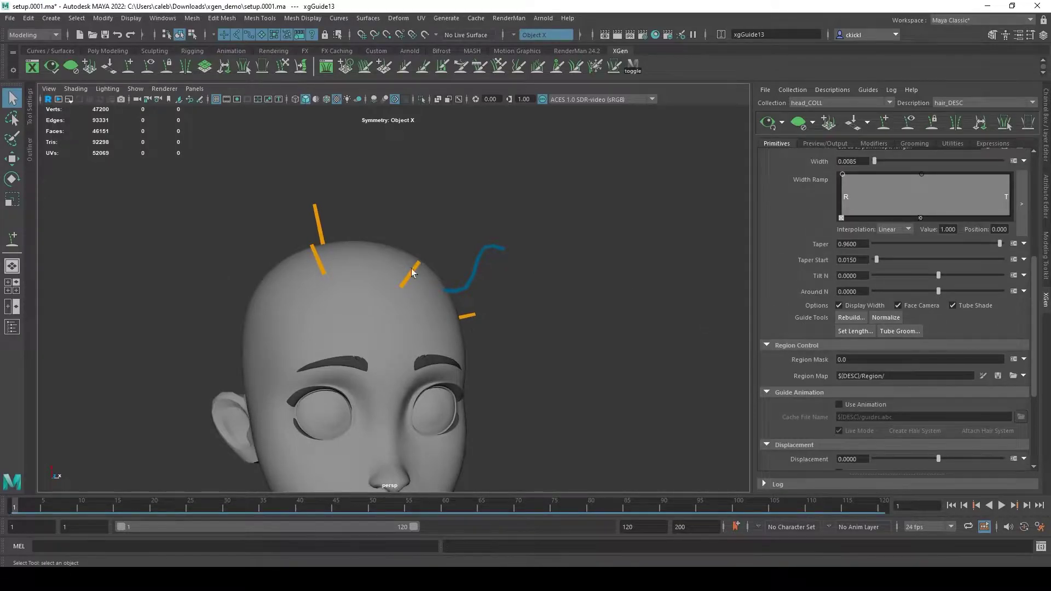
pyautogui.keyDown('alt'); pyautogui.moveTo(553, 312); pyautogui.dragTo(610, 317, button='right'); pyautogui.keyUp('alt')
pyautogui.keyDown('alt'); pyautogui.moveTo(629, 315); pyautogui.dragTo(518, 377, button='middle'); pyautogui.keyUp('alt')
pyautogui.keyDown('alt'); pyautogui.moveTo(519, 378); pyautogui.dragTo(607, 361); pyautogui.keyUp('alt')
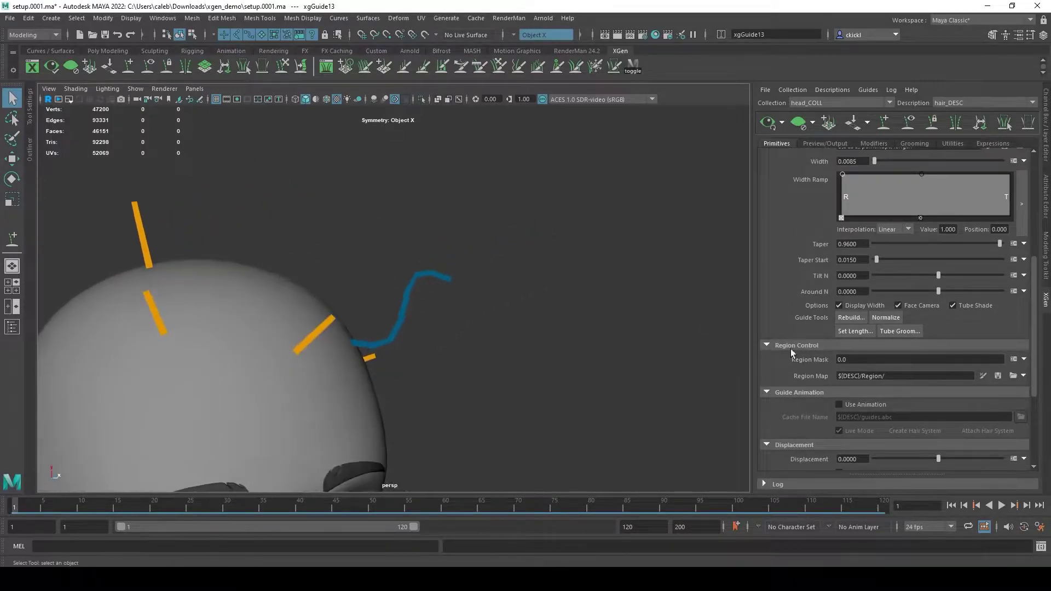
pyautogui.click(852, 332)
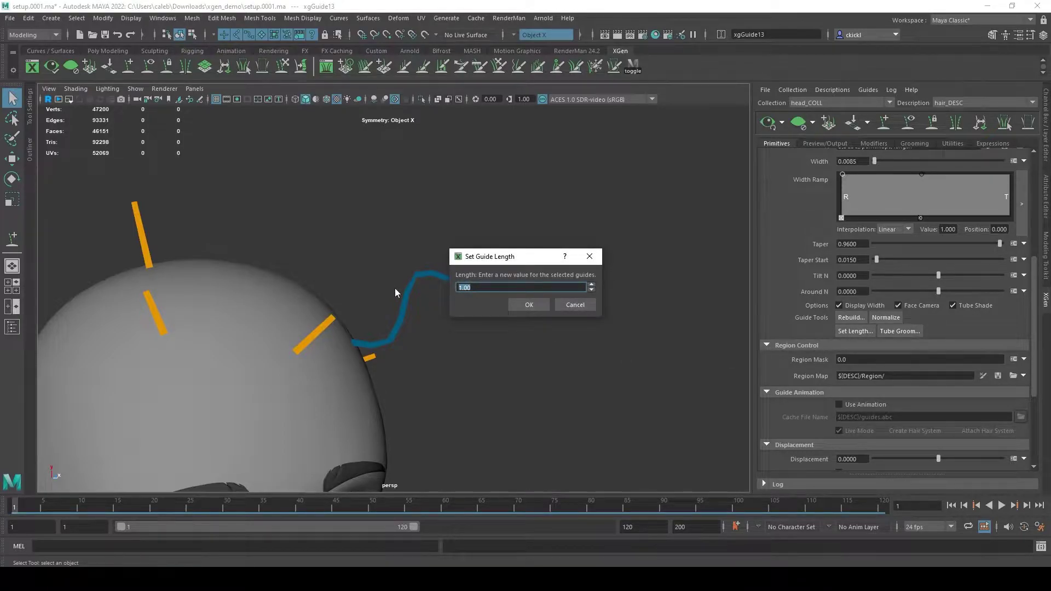
pyautogui.click(520, 302)
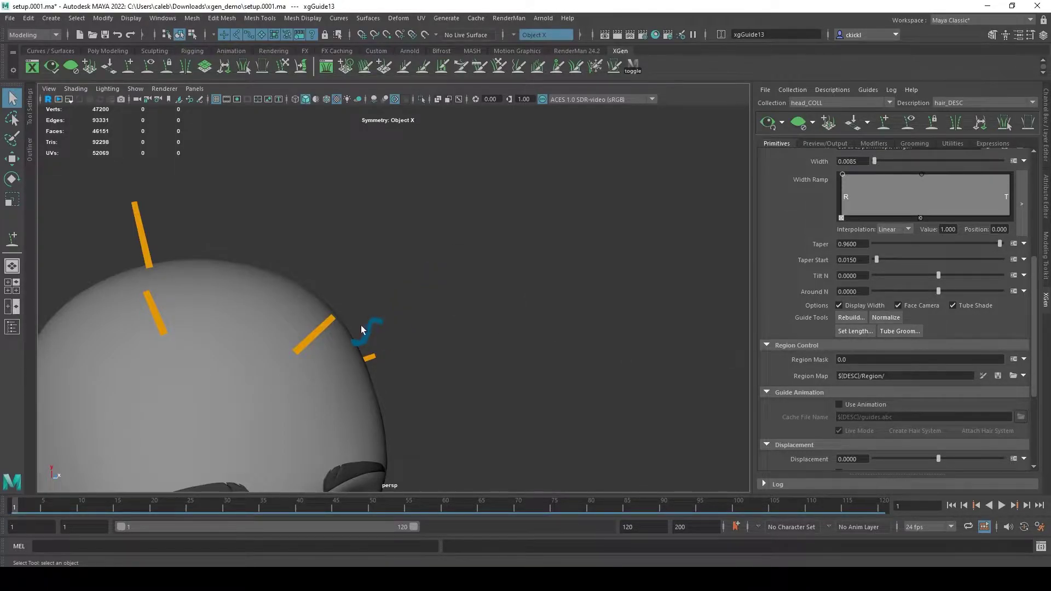
# Set a much greater guide length for the S-shaped guide so it extends well away from the head
pyautogui.click(850, 332)
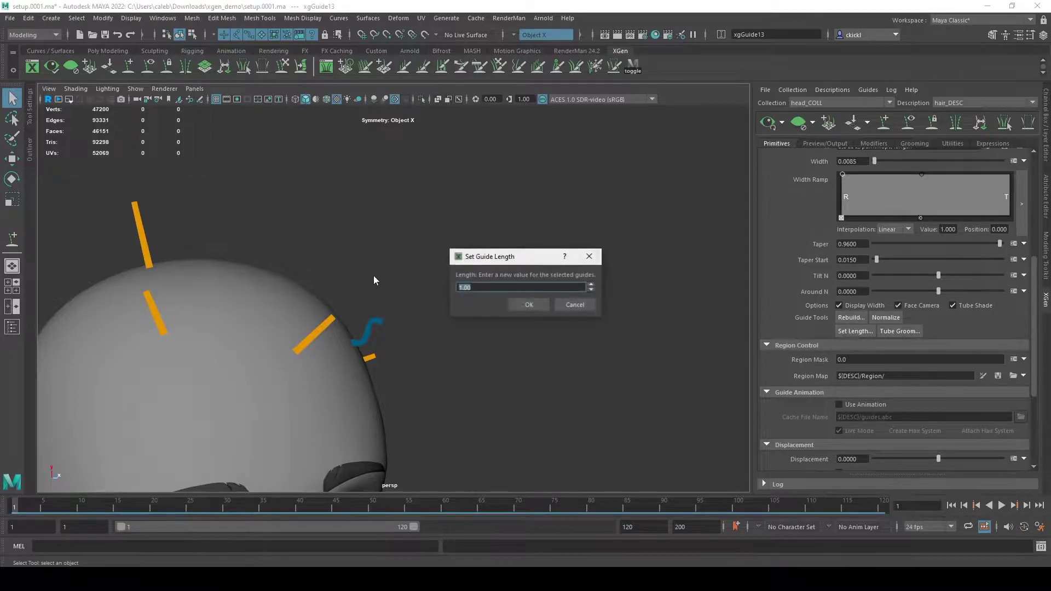
pyautogui.write('1')
pyautogui.press('Return')
pyautogui.keyDown('alt'); pyautogui.moveTo(476, 281); pyautogui.dragTo(498, 304); pyautogui.keyUp('alt')
# Select the straight guide at the front hairline and set its guide length to 6
pyautogui.moveTo(405, 271); pyautogui.dragTo(416, 289)
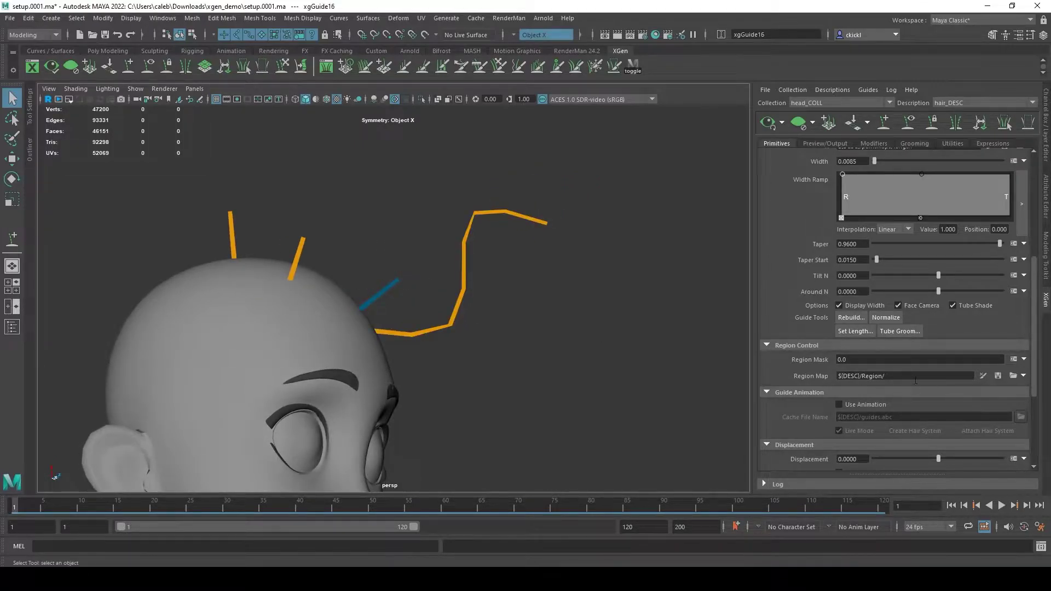
pyautogui.click(844, 331)
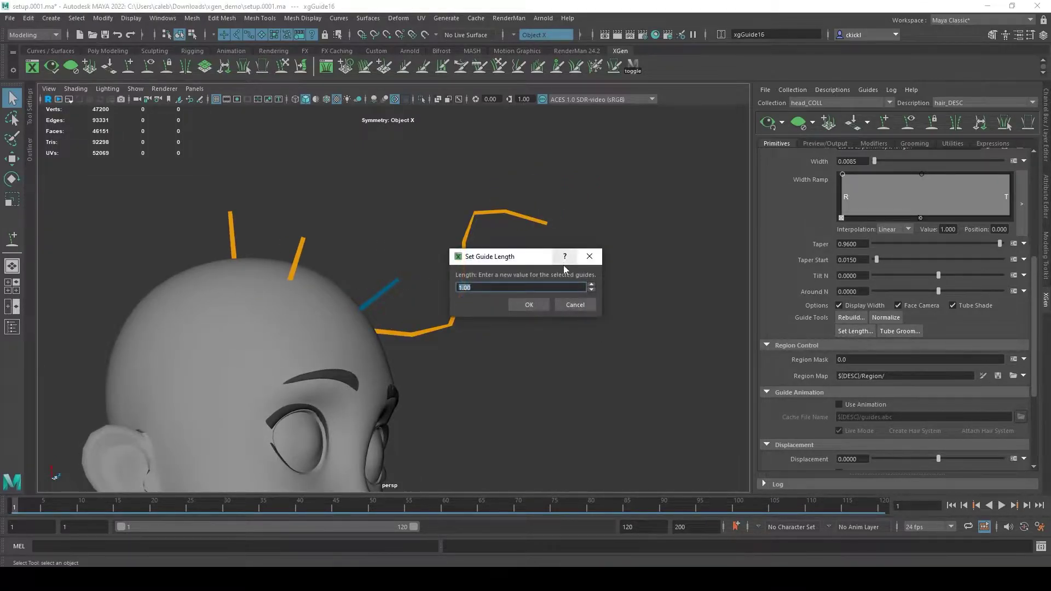
pyautogui.write('6')
pyautogui.press('Return')
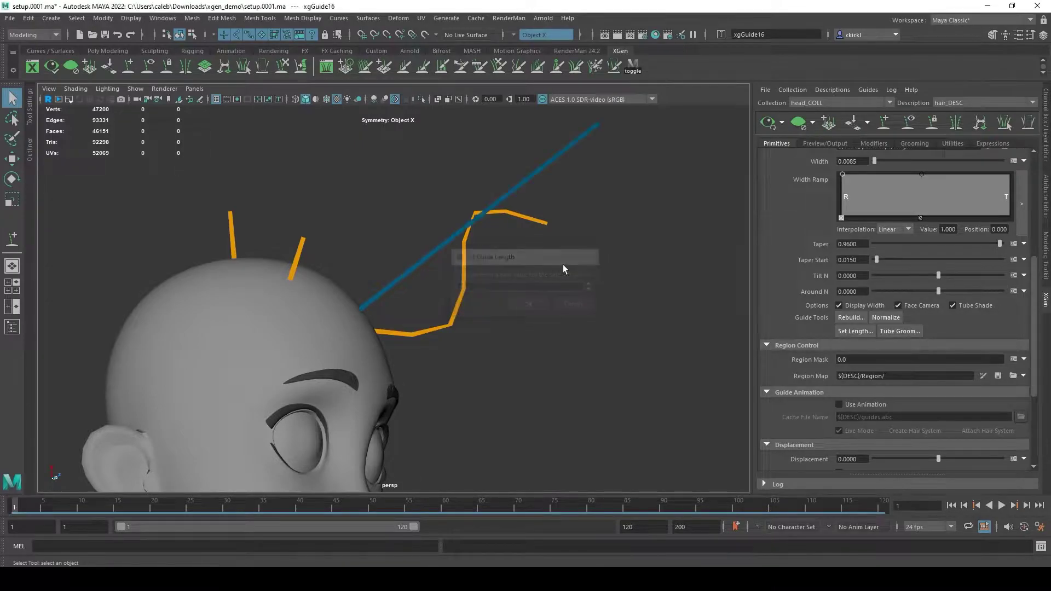
# Select the guide standing on the crown and set its guide length to 0.4
pyautogui.keyDown('alt'); pyautogui.moveTo(570, 270); pyautogui.dragTo(322, 236); pyautogui.keyUp('alt')
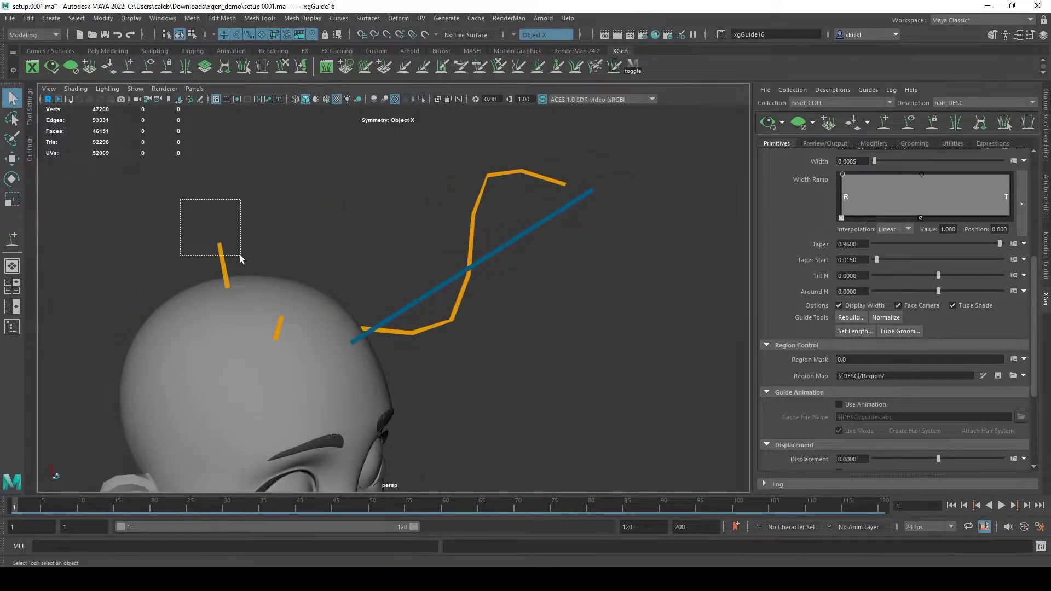
pyautogui.moveTo(241, 259); pyautogui.dragTo(240, 257)
pyautogui.click(858, 330)
pyautogui.write('.4')
pyautogui.press('Return')
# Update the hair preview and examine how the hair follows the guides of differing lengths
pyautogui.keyDown('alt'); pyautogui.moveTo(473, 310); pyautogui.dragTo(643, 147); pyautogui.keyUp('alt')
pyautogui.click(768, 123)
pyautogui.keyDown('alt'); pyautogui.moveTo(612, 274); pyautogui.dragTo(585, 284); pyautogui.keyUp('alt')
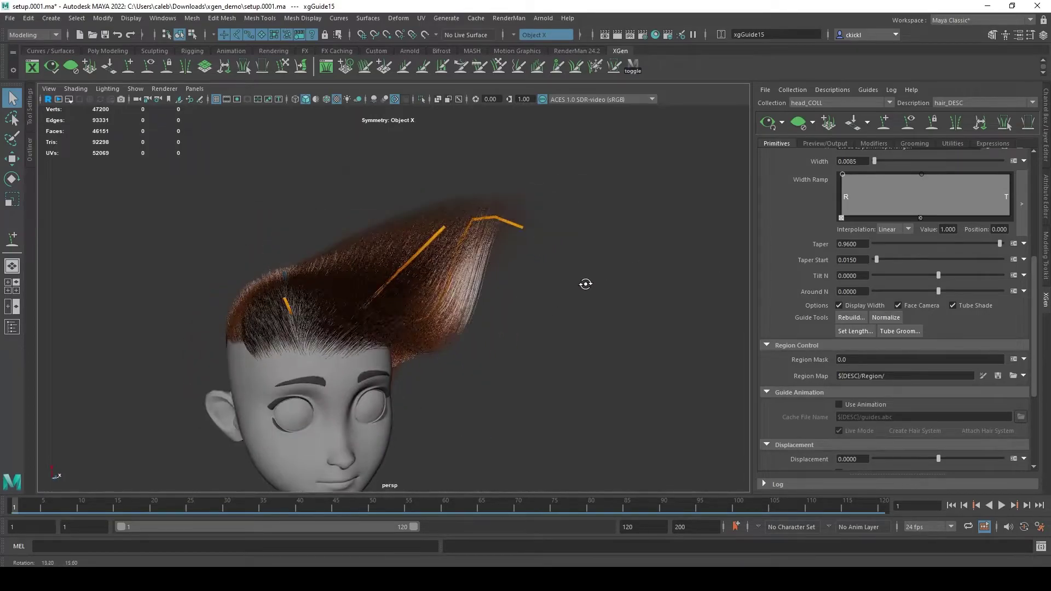
# Clear the hair preview and display the vertices of the long S-shaped guide
pyautogui.click(798, 124)
pyautogui.scroll(3, 567, 317)
pyautogui.keyDown('alt'); pyautogui.moveTo(567, 317); pyautogui.dragTo(611, 305, button='middle'); pyautogui.keyUp('alt')
pyautogui.moveTo(612, 305)
pyautogui.keyDown('alt'); pyautogui.mouseDown()
pyautogui.moveTo(635, 298)
pyautogui.moveTo(601, 297)
pyautogui.moveTo(609, 297)
pyautogui.mouseUp(); pyautogui.keyUp('alt')
pyautogui.moveTo(530, 221); pyautogui.dragTo(579, 264)
pyautogui.moveTo(533, 247); pyautogui.dragTo(471, 243, button='right')
pyautogui.press('f')
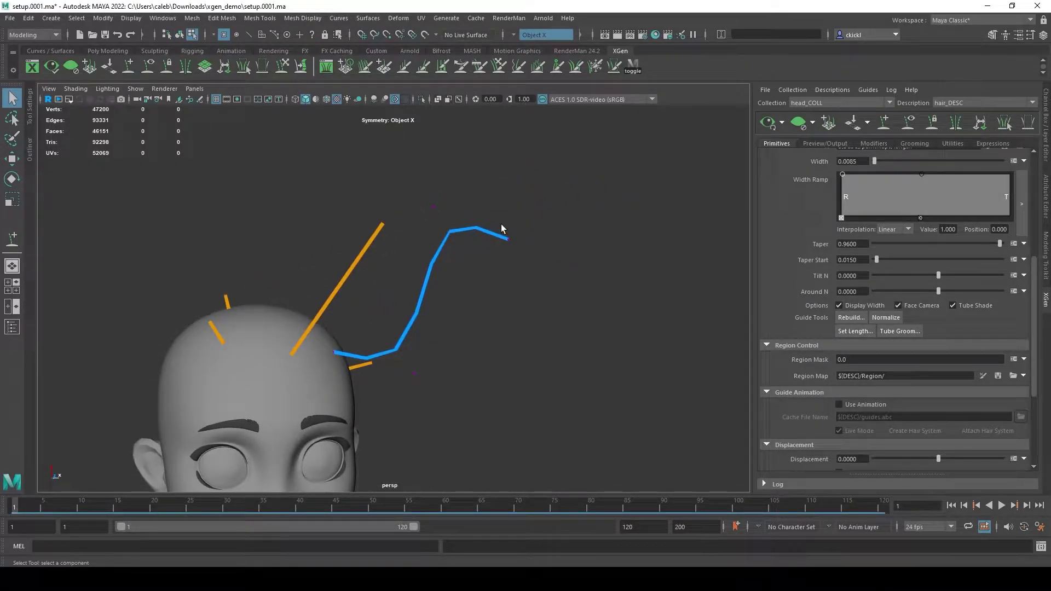
# Return the S-shaped guide to object mode and rebuild it with more CVs to smooth its curve
pyautogui.moveTo(432, 285); pyautogui.dragTo(484, 241, button='right')
pyautogui.click(835, 316)
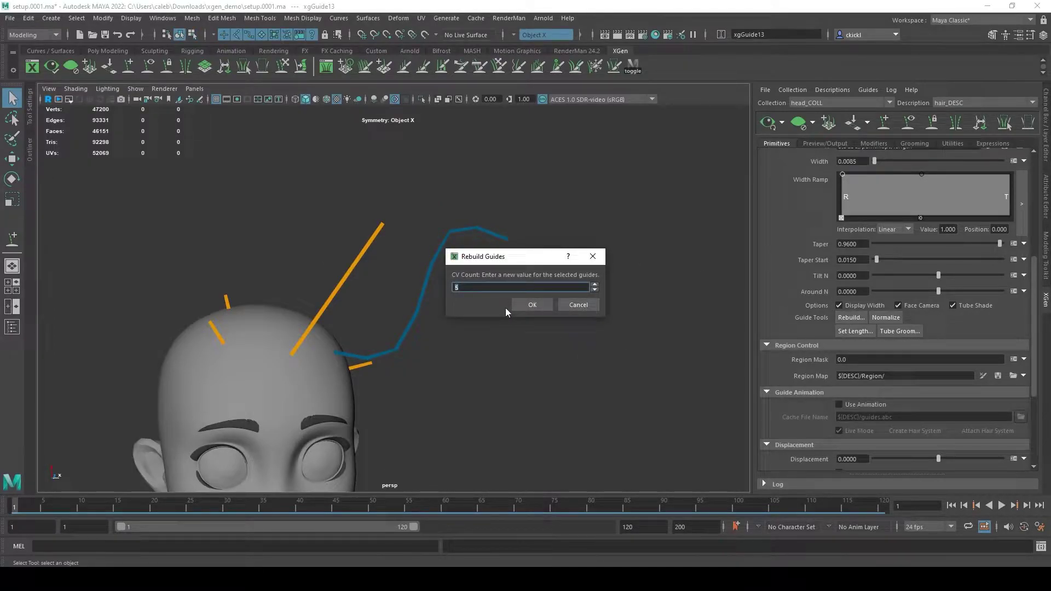
pyautogui.press('Return')
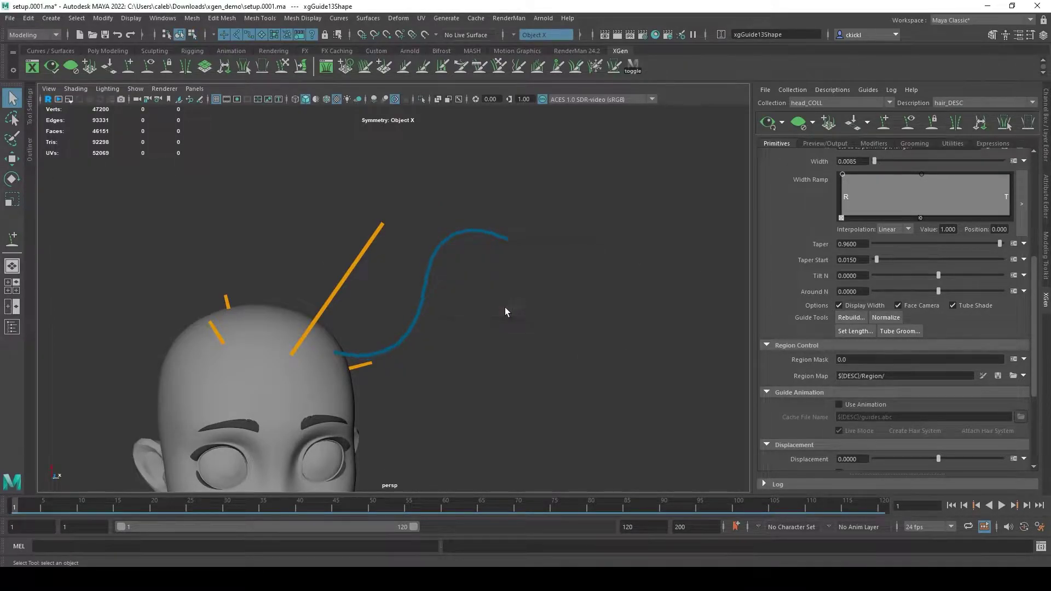
# Enter vertex editing on the rebuilt guide, try moving one upper vertex, and undo the move
pyautogui.moveTo(435, 254); pyautogui.dragTo(362, 239, button='right')
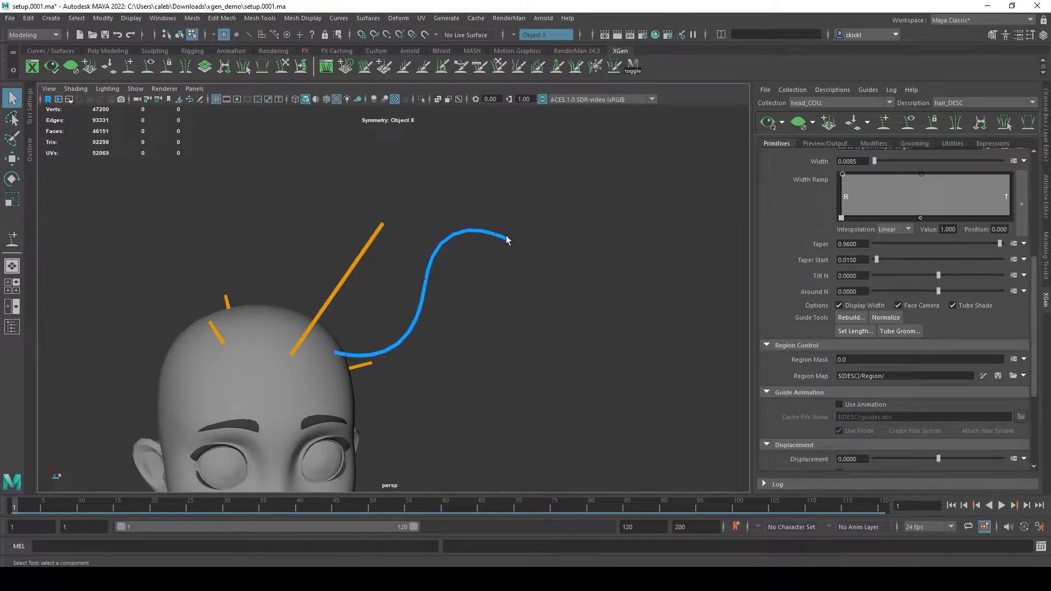
pyautogui.press('w')
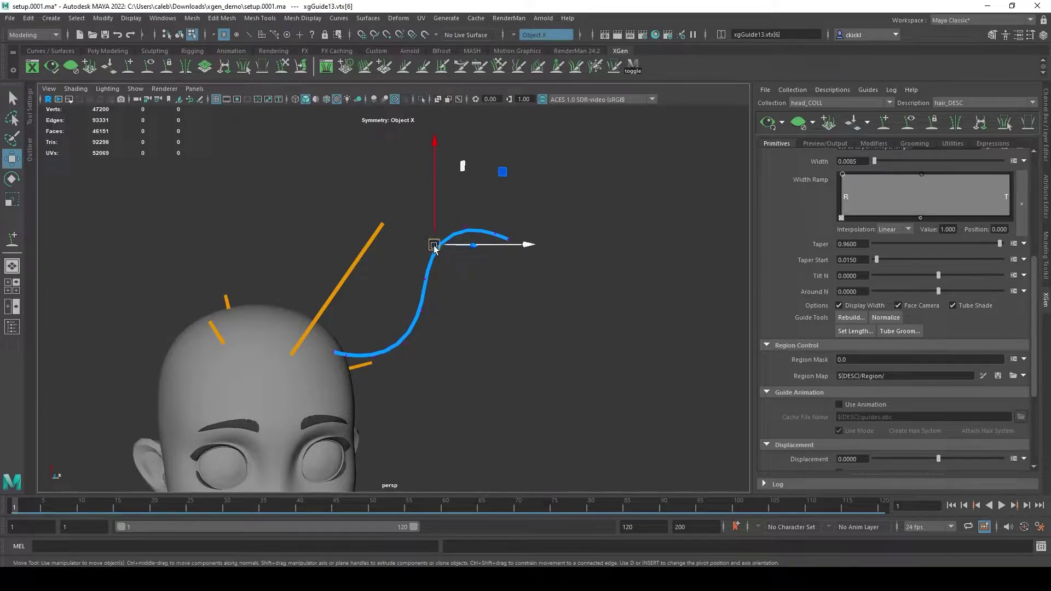
pyautogui.moveTo(438, 244); pyautogui.dragTo(423, 224)
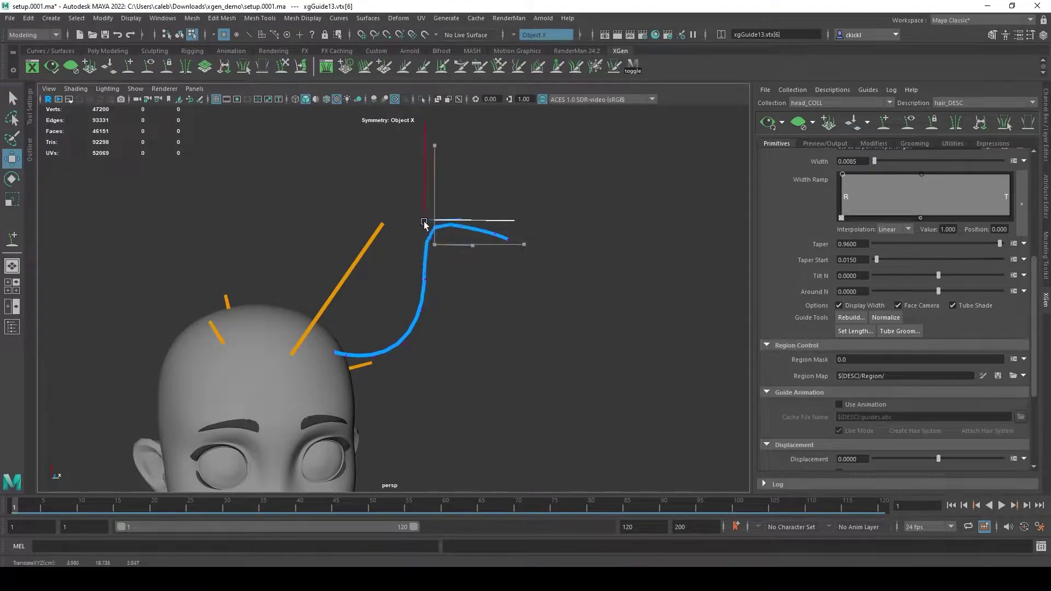
pyautogui.hotkey('ctrl', 'z')
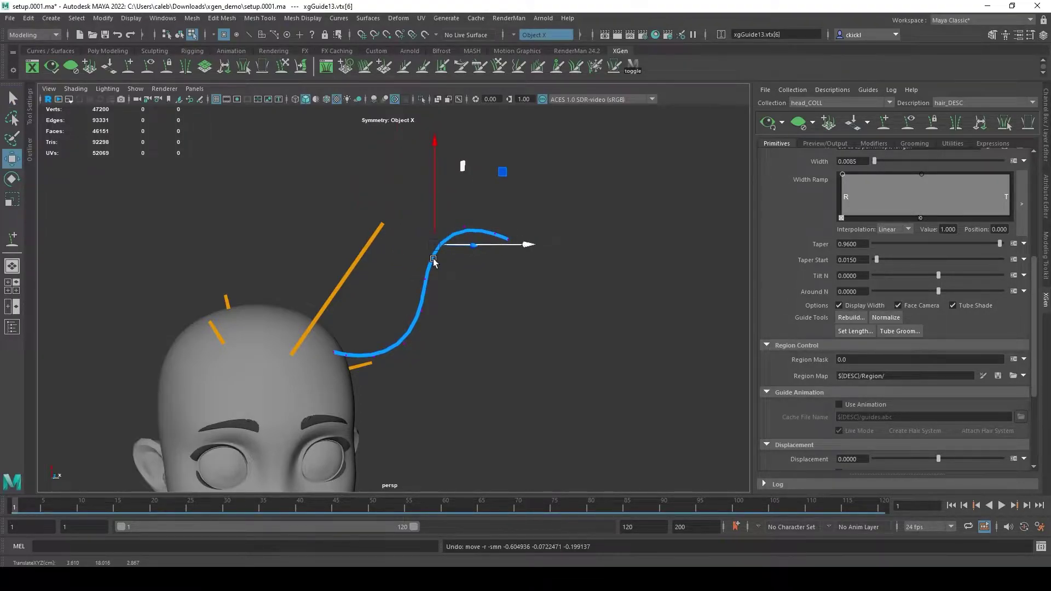
pyautogui.press('t')
pyautogui.press('q')
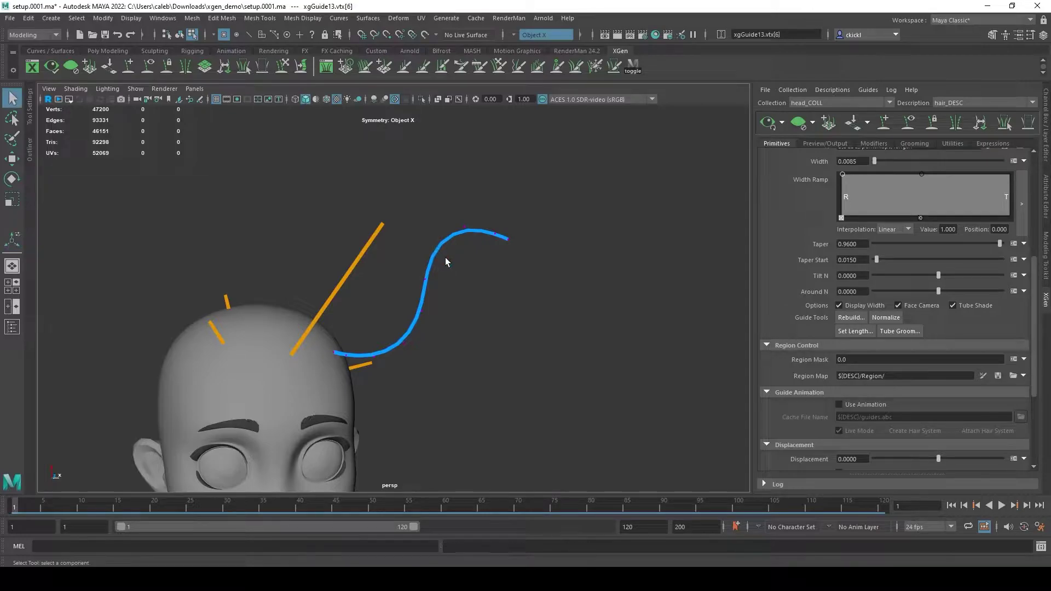
# Try moving the same upper vertex sideways, undo the attempts, and return the guide to object mode
pyautogui.press('w')
pyautogui.moveTo(434, 249); pyautogui.dragTo(471, 252)
pyautogui.hotkey('ctrl', 'z')
pyautogui.press('b')
pyautogui.hotkey('ctrl', 'z')
pyautogui.hotkey('ctrl', 'z')
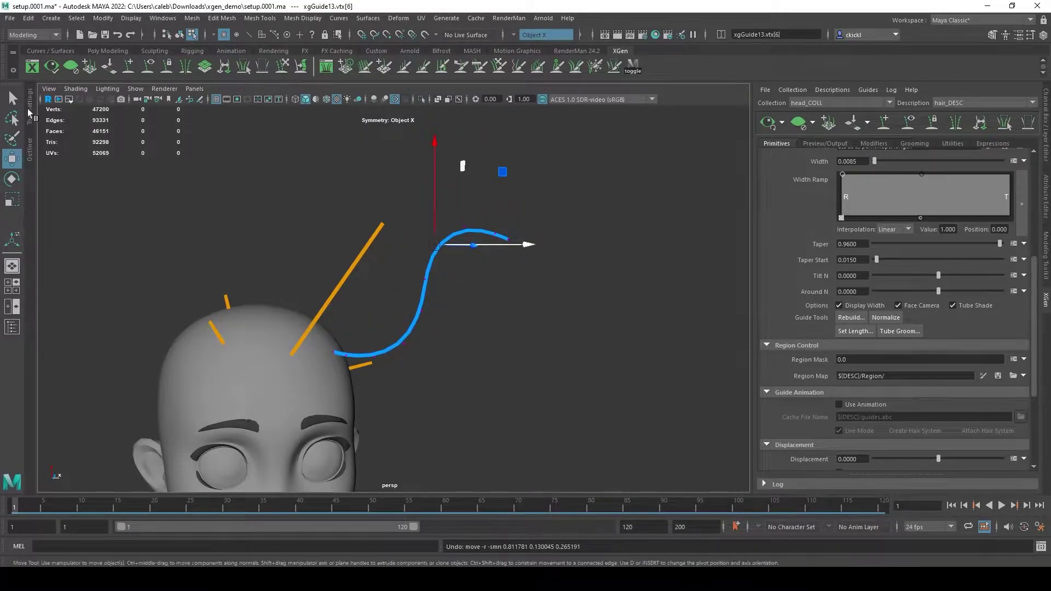
pyautogui.moveTo(476, 235); pyautogui.dragTo(541, 233, button='right')
pyautogui.press('q')
pyautogui.moveTo(479, 216); pyautogui.dragTo(512, 265)
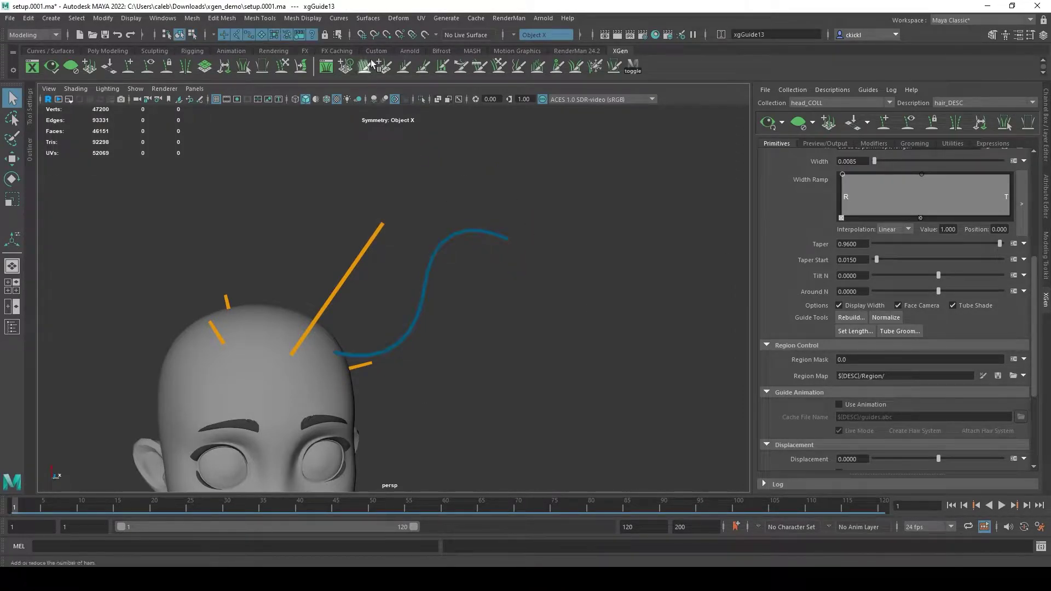
# Try to delete the Convert primitives to polygons shortcut from the XGen shelf
pyautogui.rightClick(300, 67)
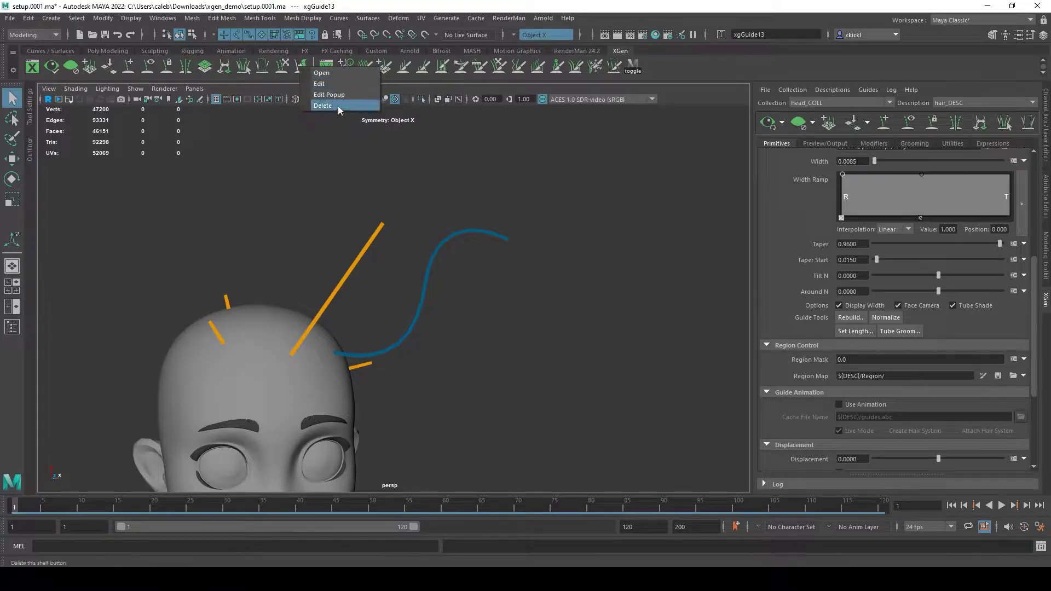
pyautogui.click(337, 106)
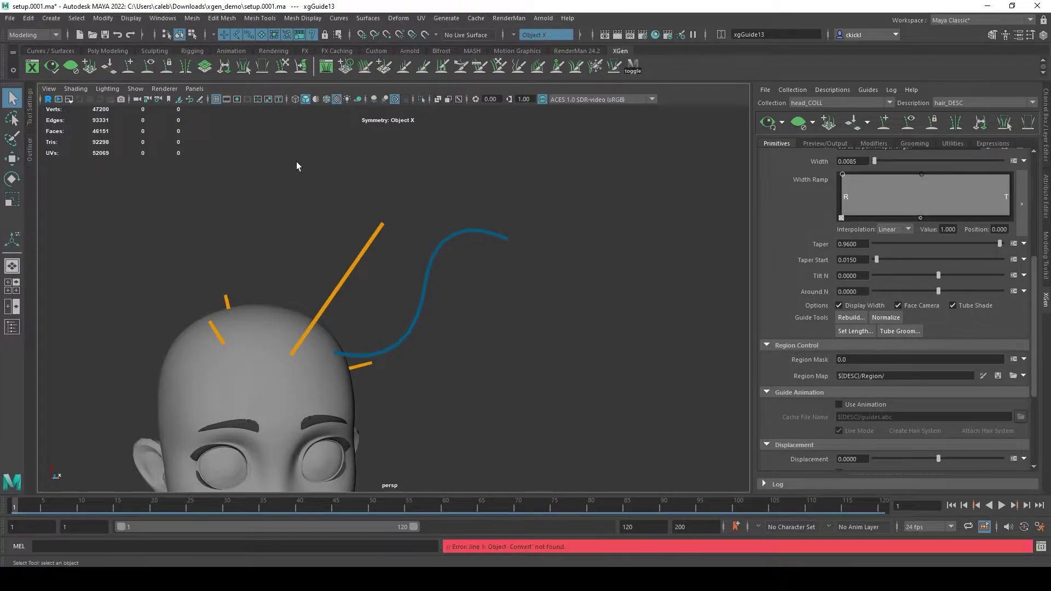
# Use the Sculpt Guides tool to wrap the S-shaped guide back along the side of the head above the ear
pyautogui.click(285, 66)
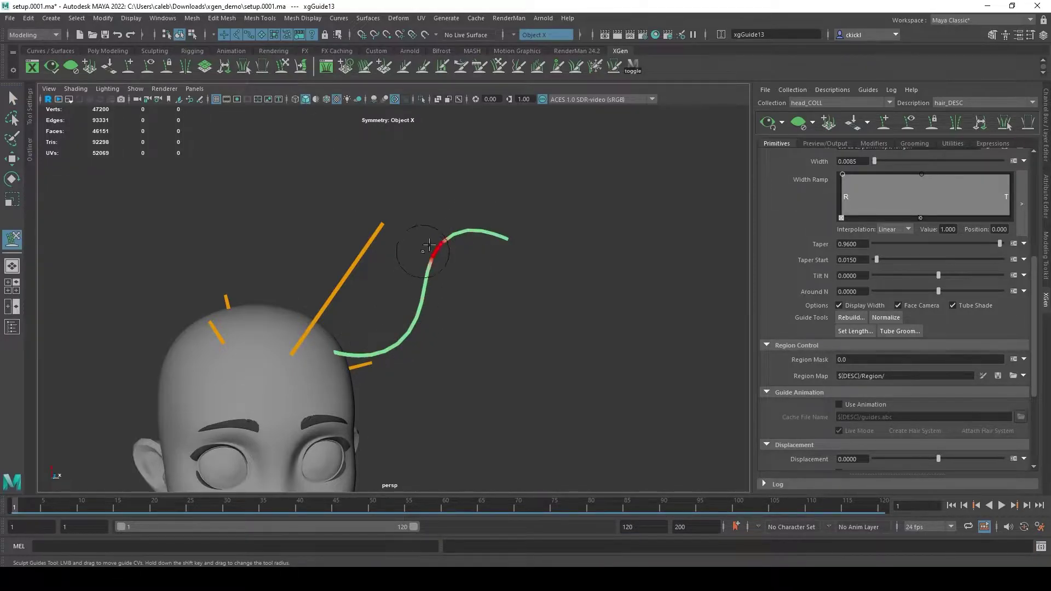
pyautogui.keyDown('shift'); pyautogui.moveTo(456, 237); pyautogui.dragTo(558, 241); pyautogui.keyUp('shift')
pyautogui.moveTo(421, 249)
pyautogui.mouseDown()
pyautogui.moveTo(485, 215)
pyautogui.moveTo(534, 298)
pyautogui.moveTo(481, 375)
pyautogui.moveTo(548, 349)
pyautogui.moveTo(503, 332)
pyautogui.moveTo(301, 351)
pyautogui.moveTo(383, 251)
pyautogui.moveTo(327, 237)
pyautogui.moveTo(575, 334)
pyautogui.moveTo(664, 294)
pyautogui.moveTo(711, 331)
pyautogui.moveTo(491, 391)
pyautogui.moveTo(394, 375)
pyautogui.moveTo(387, 352)
pyautogui.moveTo(405, 383)
pyautogui.moveTo(488, 262)
pyautogui.moveTo(392, 222)
pyautogui.moveTo(540, 251)
pyautogui.moveTo(342, 243)
pyautogui.moveTo(362, 230)
pyautogui.moveTo(347, 347)
pyautogui.moveTo(422, 316)
pyautogui.moveTo(481, 376)
pyautogui.moveTo(401, 359)
pyautogui.moveTo(393, 285)
pyautogui.moveTo(370, 284)
pyautogui.moveTo(699, 295)
pyautogui.mouseUp()
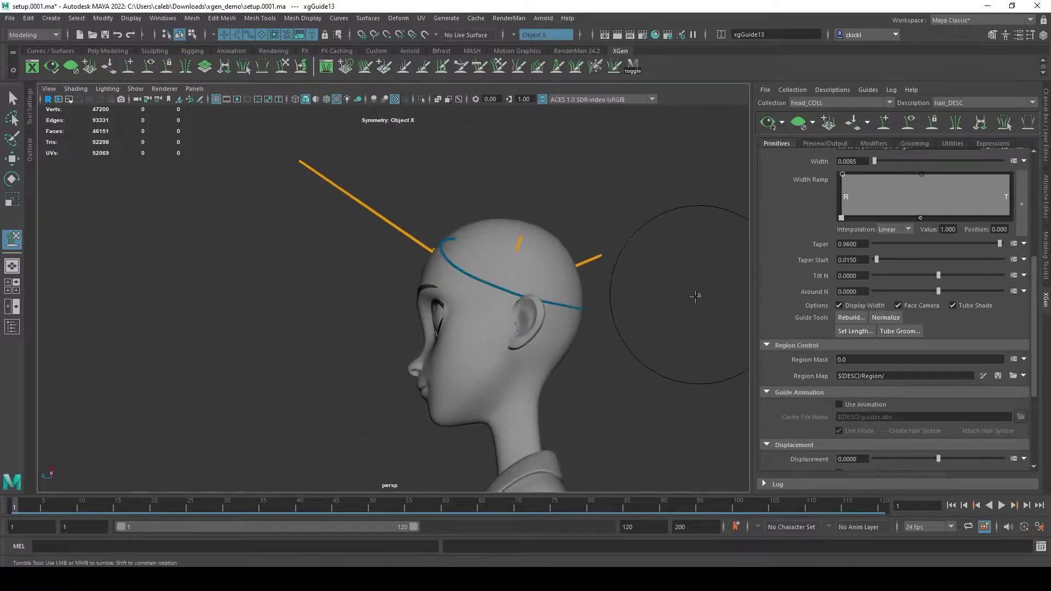
pyautogui.moveTo(666, 349); pyautogui.dragTo(622, 399)
pyautogui.moveTo(509, 272); pyautogui.dragTo(513, 260)
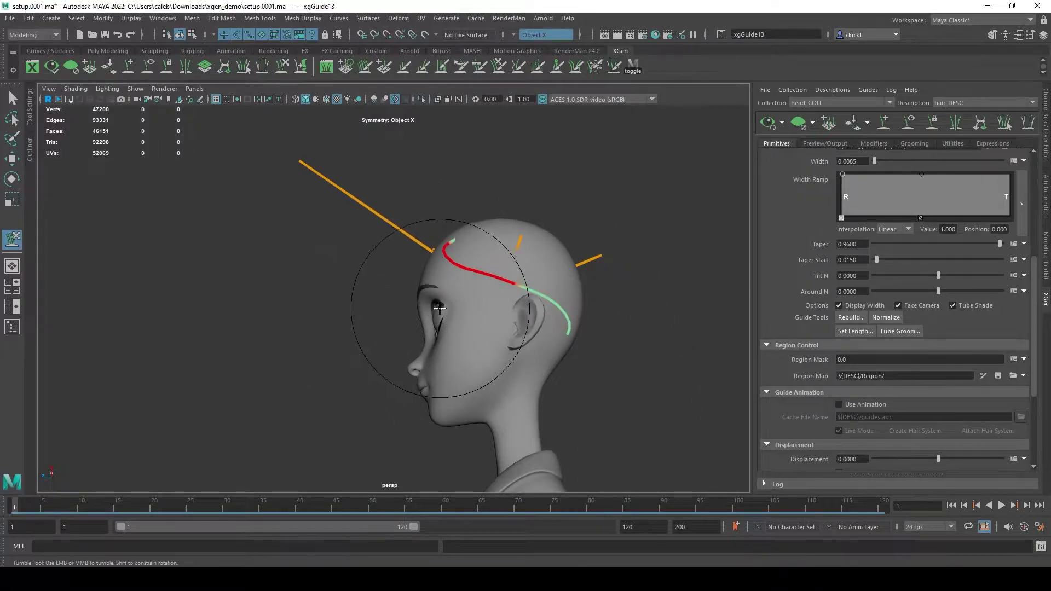
pyautogui.keyDown('alt'); pyautogui.moveTo(581, 383); pyautogui.dragTo(756, 403); pyautogui.keyUp('alt')
pyautogui.keyDown('alt'); pyautogui.moveTo(543, 317); pyautogui.dragTo(610, 366, button='middle'); pyautogui.keyUp('alt')
pyautogui.scroll(2, 609, 366)
# Select the long front guide and nearby short guides, and sculpt the long guide over the opposite side of the head
pyautogui.press('q')
pyautogui.moveTo(448, 254); pyautogui.dragTo(361, 175)
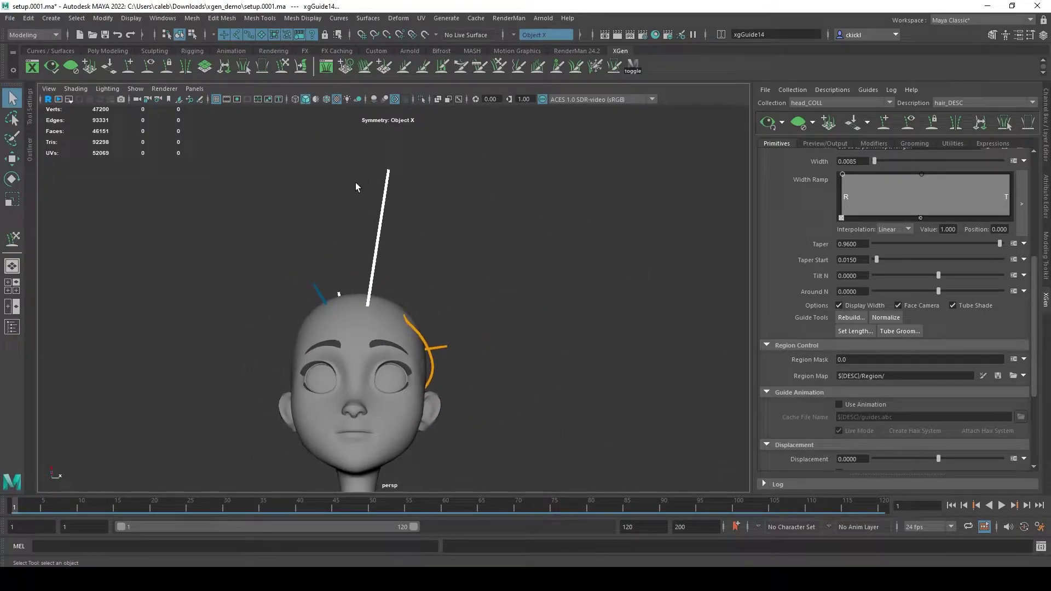
pyautogui.click(9, 244)
pyautogui.moveTo(424, 195)
pyautogui.keyDown('alt'); pyautogui.mouseDown()
pyautogui.moveTo(464, 206)
pyautogui.moveTo(482, 190)
pyautogui.moveTo(458, 309)
pyautogui.moveTo(264, 316)
pyautogui.moveTo(210, 283)
pyautogui.mouseUp(); pyautogui.keyUp('alt')
pyautogui.moveTo(548, 284)
pyautogui.keyDown('alt'); pyautogui.mouseDown()
pyautogui.moveTo(497, 310)
pyautogui.moveTo(345, 338)
pyautogui.moveTo(540, 152)
pyautogui.moveTo(685, 130)
pyautogui.moveTo(715, 153)
pyautogui.moveTo(723, 200)
pyautogui.moveTo(410, 253)
pyautogui.moveTo(310, 244)
pyautogui.moveTo(528, 235)
pyautogui.moveTo(170, 320)
pyautogui.mouseUp(); pyautogui.keyUp('alt')
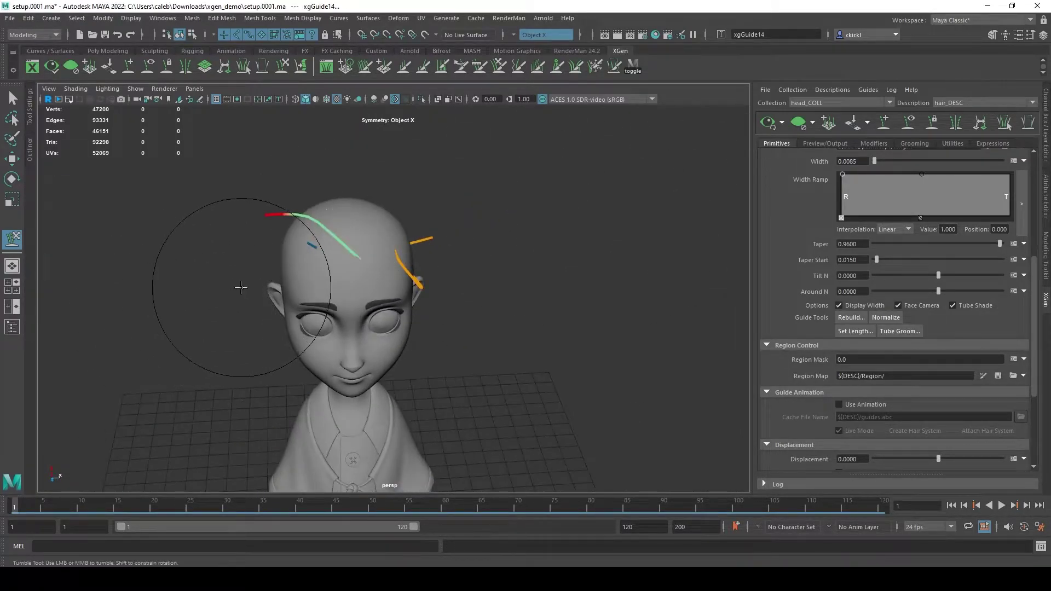
# Sculpt the selected guides to lie closer to the scalp, leave the sculpt tool and update the hair preview
pyautogui.moveTo(267, 315)
pyautogui.mouseDown()
pyautogui.moveTo(162, 315)
pyautogui.moveTo(267, 341)
pyautogui.mouseUp()
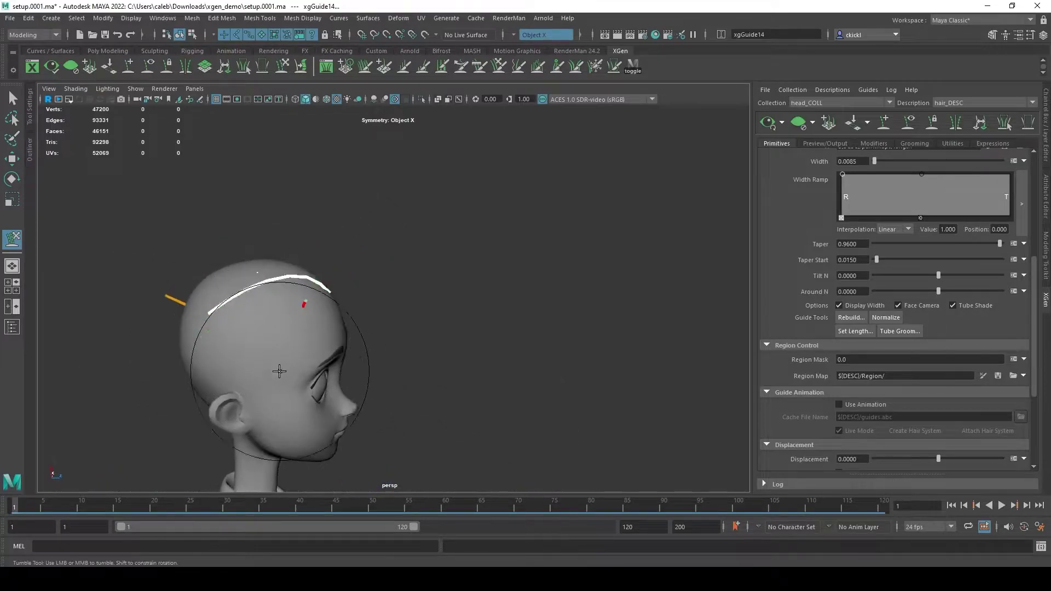
pyautogui.moveTo(340, 371); pyautogui.dragTo(377, 355)
pyautogui.keyDown('alt'); pyautogui.moveTo(192, 378); pyautogui.dragTo(164, 419); pyautogui.keyUp('alt')
pyautogui.keyDown('alt'); pyautogui.moveTo(388, 191); pyautogui.dragTo(425, 182); pyautogui.keyUp('alt')
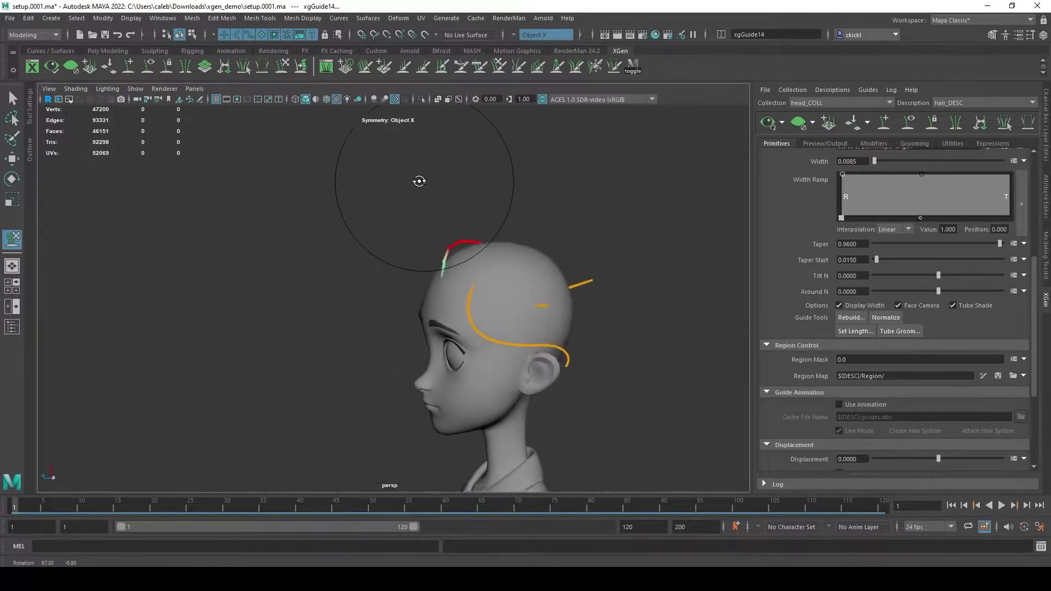
pyautogui.moveTo(586, 188)
pyautogui.keyDown('alt'); pyautogui.mouseDown()
pyautogui.moveTo(526, 192)
pyautogui.moveTo(696, 200)
pyautogui.moveTo(652, 211)
pyautogui.moveTo(482, 204)
pyautogui.moveTo(750, 223)
pyautogui.moveTo(629, 228)
pyautogui.moveTo(544, 211)
pyautogui.moveTo(527, 226)
pyautogui.moveTo(558, 301)
pyautogui.moveTo(558, 229)
pyautogui.moveTo(592, 248)
pyautogui.moveTo(450, 301)
pyautogui.mouseUp(); pyautogui.keyUp('alt')
pyautogui.press('q')
pyautogui.click(769, 122)
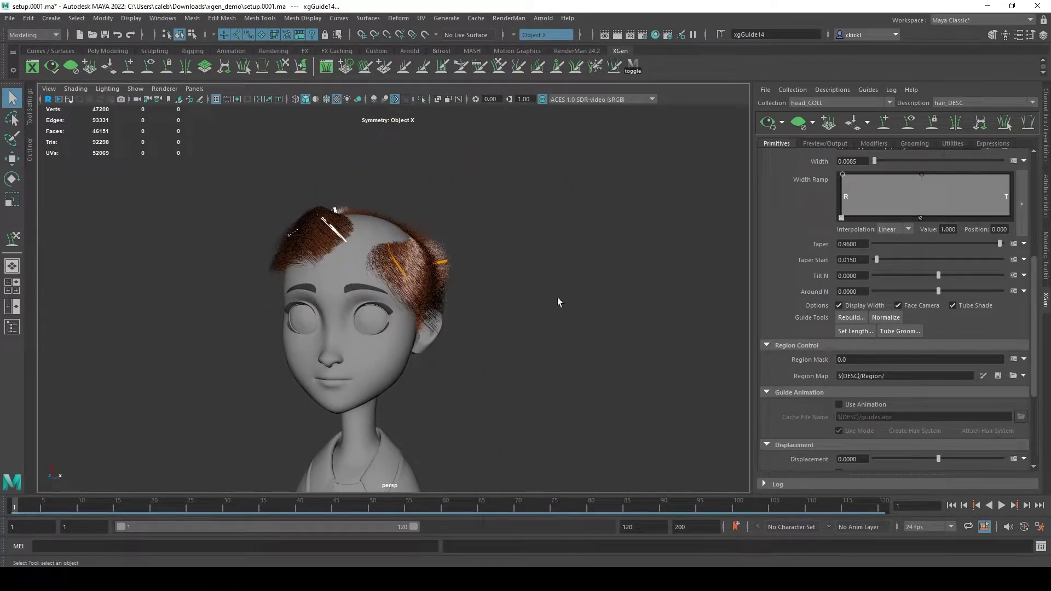
# Sculpt the guide at the back of the head down toward the scalp with the Sculpt Guides tool, and leave the tool
pyautogui.keyDown('alt'); pyautogui.moveTo(557, 298); pyautogui.dragTo(434, 291); pyautogui.keyUp('alt')
pyautogui.moveTo(573, 293)
pyautogui.keyDown('alt'); pyautogui.mouseDown()
pyautogui.moveTo(607, 351)
pyautogui.moveTo(552, 241)
pyautogui.moveTo(589, 260)
pyautogui.moveTo(530, 153)
pyautogui.mouseUp(); pyautogui.keyUp('alt')
pyautogui.press('y')
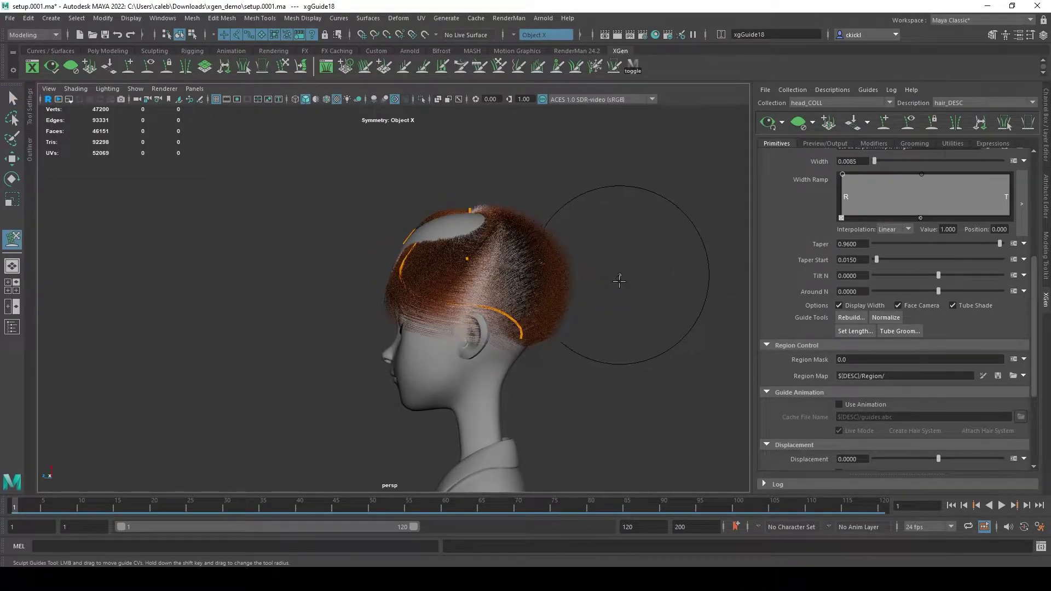
pyautogui.keyDown('alt'); pyautogui.moveTo(718, 201); pyautogui.dragTo(293, 281); pyautogui.keyUp('alt')
pyautogui.keyDown('alt'); pyautogui.moveTo(570, 418); pyautogui.dragTo(756, 421); pyautogui.keyUp('alt')
pyautogui.press('q')
# Examine how the guides direct the hair across the front, sides and back of the head
pyautogui.moveTo(636, 319)
pyautogui.keyDown('alt'); pyautogui.mouseDown()
pyautogui.moveTo(753, 320)
pyautogui.moveTo(725, 319)
pyautogui.moveTo(785, 334)
pyautogui.mouseUp(); pyautogui.keyUp('alt')
pyautogui.keyDown('alt'); pyautogui.moveTo(553, 330); pyautogui.dragTo(538, 328, button='middle'); pyautogui.keyUp('alt')
pyautogui.keyDown('alt'); pyautogui.moveTo(538, 328); pyautogui.dragTo(321, 258); pyautogui.keyUp('alt')
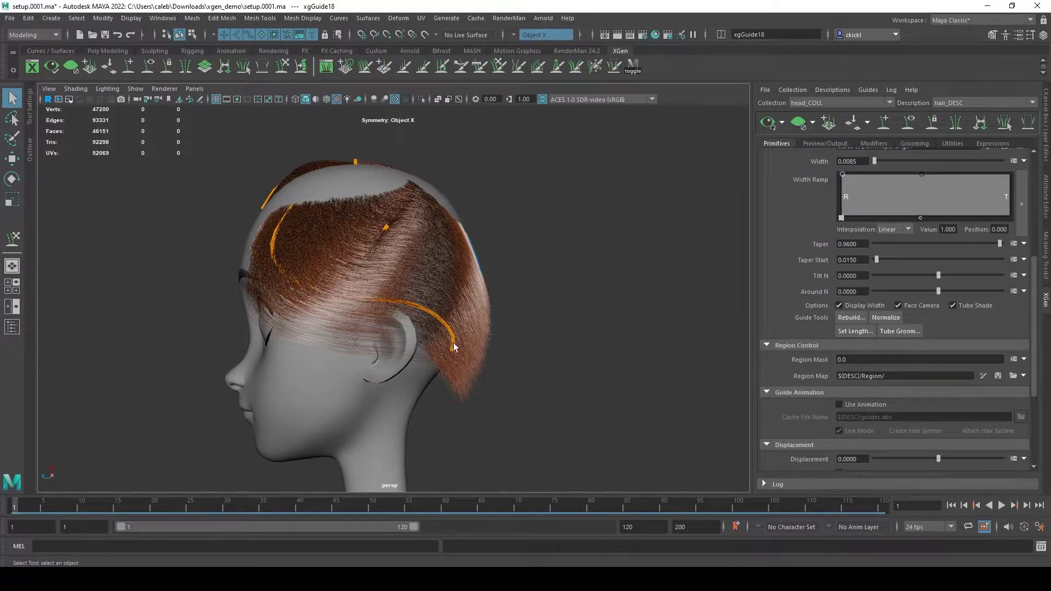
pyautogui.moveTo(455, 352)
pyautogui.keyDown('alt'); pyautogui.mouseDown()
pyautogui.moveTo(364, 359)
pyautogui.moveTo(473, 356)
pyautogui.mouseUp(); pyautogui.keyUp('alt')
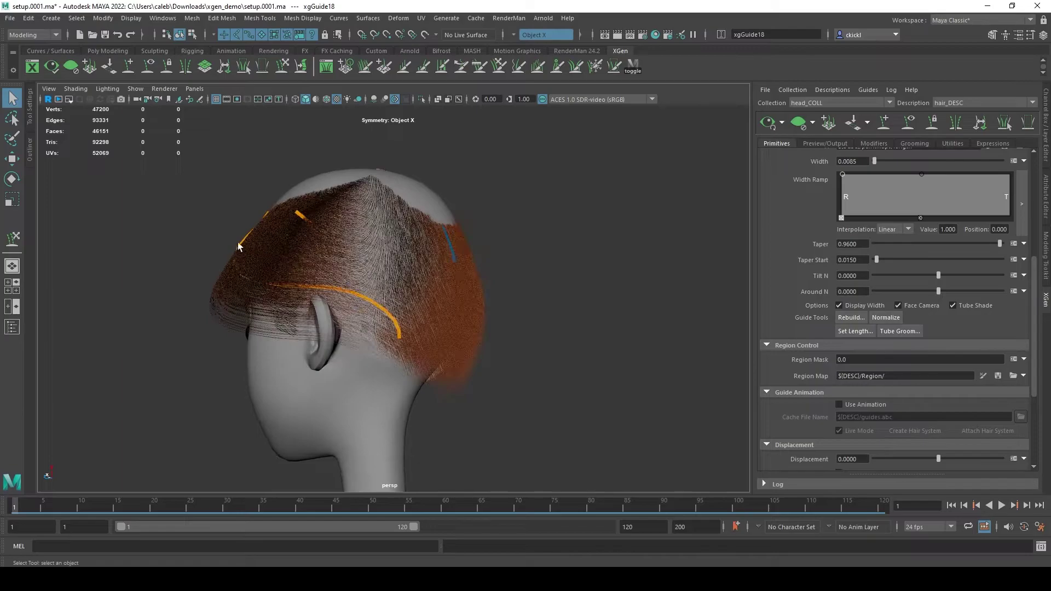
pyautogui.keyDown('alt'); pyautogui.moveTo(409, 350); pyautogui.dragTo(460, 284); pyautogui.keyUp('alt')
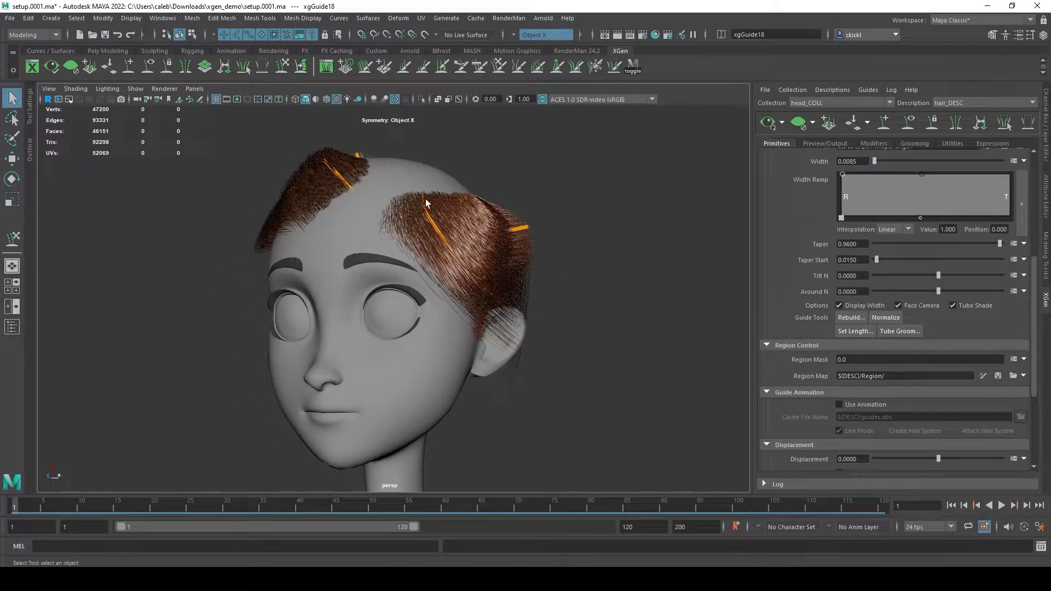
pyautogui.keyDown('alt'); pyautogui.moveTo(425, 221); pyautogui.dragTo(373, 264); pyautogui.keyUp('alt')
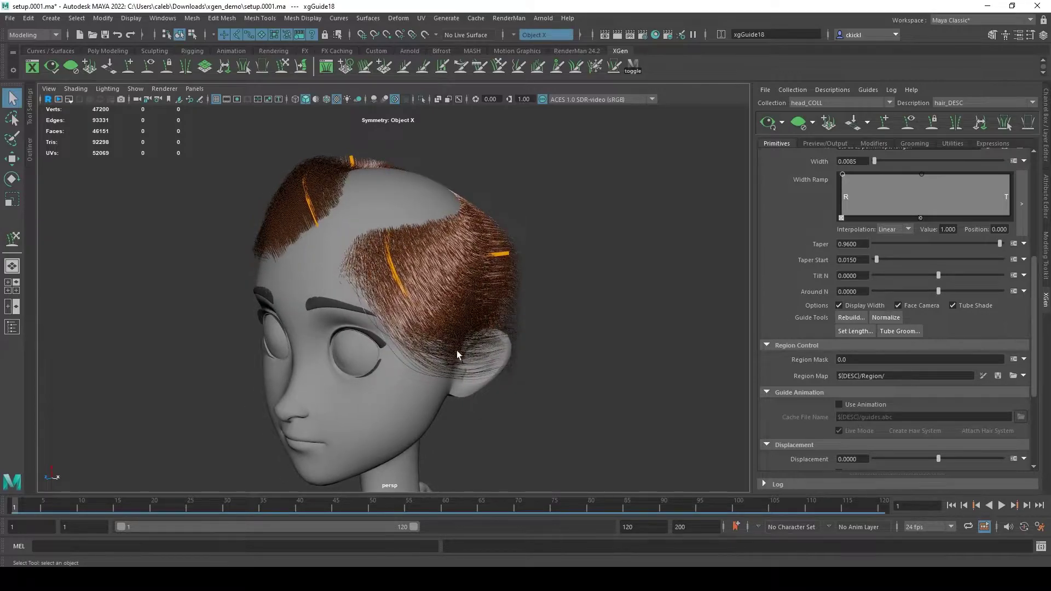
pyautogui.keyDown('alt'); pyautogui.moveTo(535, 300); pyautogui.dragTo(518, 241); pyautogui.keyUp('alt')
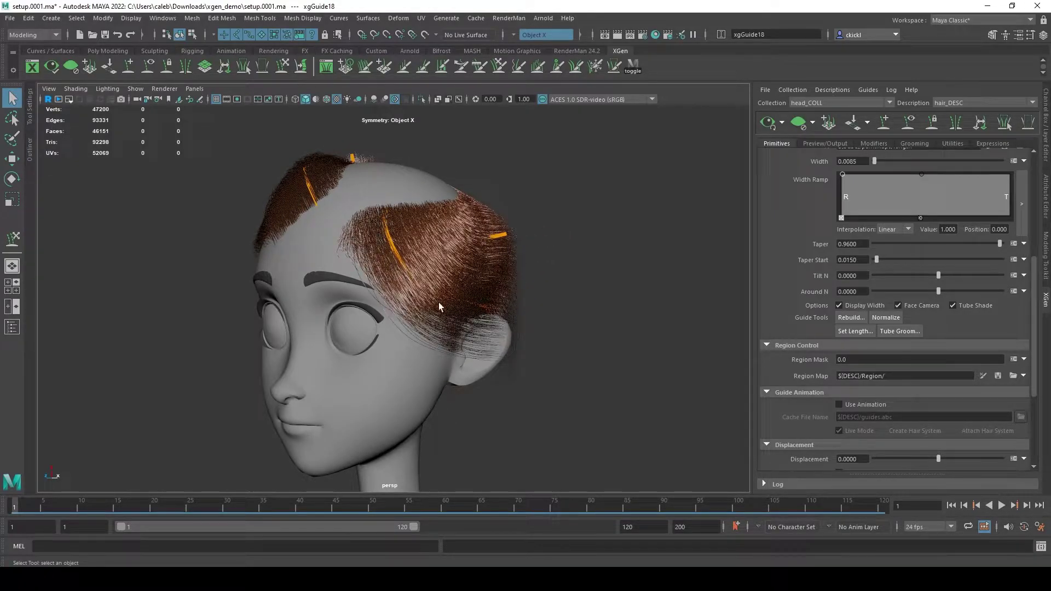
pyautogui.keyDown('alt'); pyautogui.moveTo(406, 206); pyautogui.dragTo(335, 197); pyautogui.keyUp('alt')
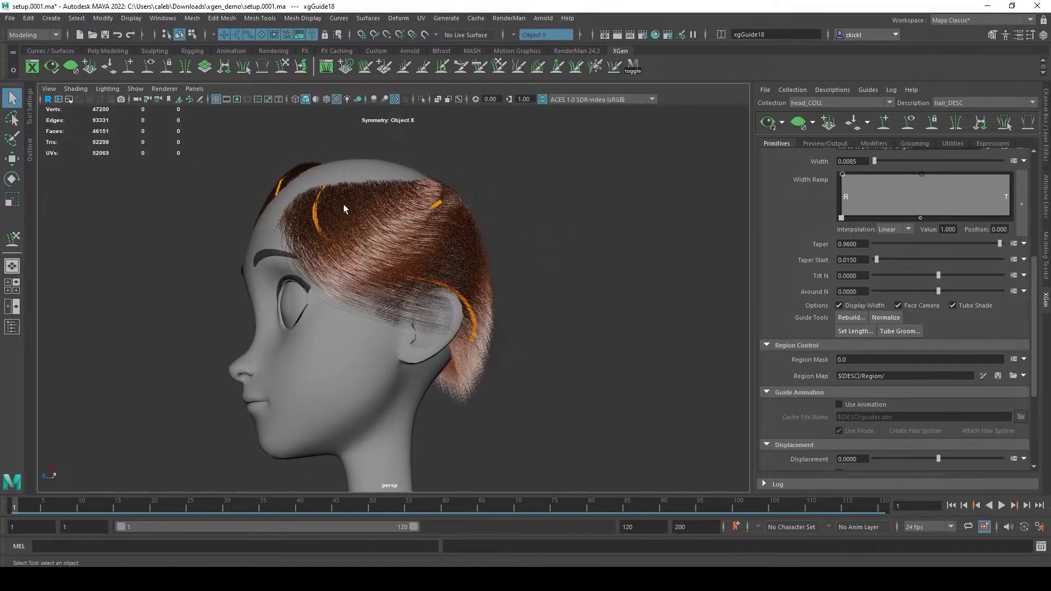
pyautogui.keyDown('alt'); pyautogui.moveTo(693, 244); pyautogui.dragTo(566, 249); pyautogui.keyUp('alt')
pyautogui.keyDown('alt'); pyautogui.moveTo(421, 218); pyautogui.dragTo(879, 229); pyautogui.keyUp('alt')
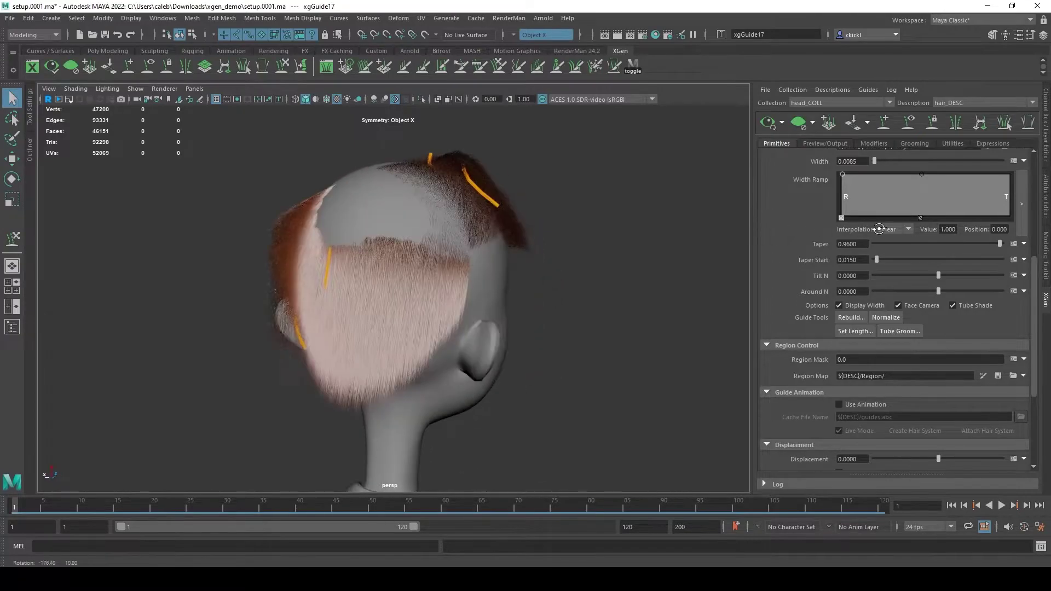
pyautogui.keyDown('alt'); pyautogui.moveTo(656, 339); pyautogui.dragTo(277, 176); pyautogui.keyUp('alt')
pyautogui.keyDown('alt'); pyautogui.moveTo(537, 297); pyautogui.dragTo(572, 293); pyautogui.keyUp('alt')
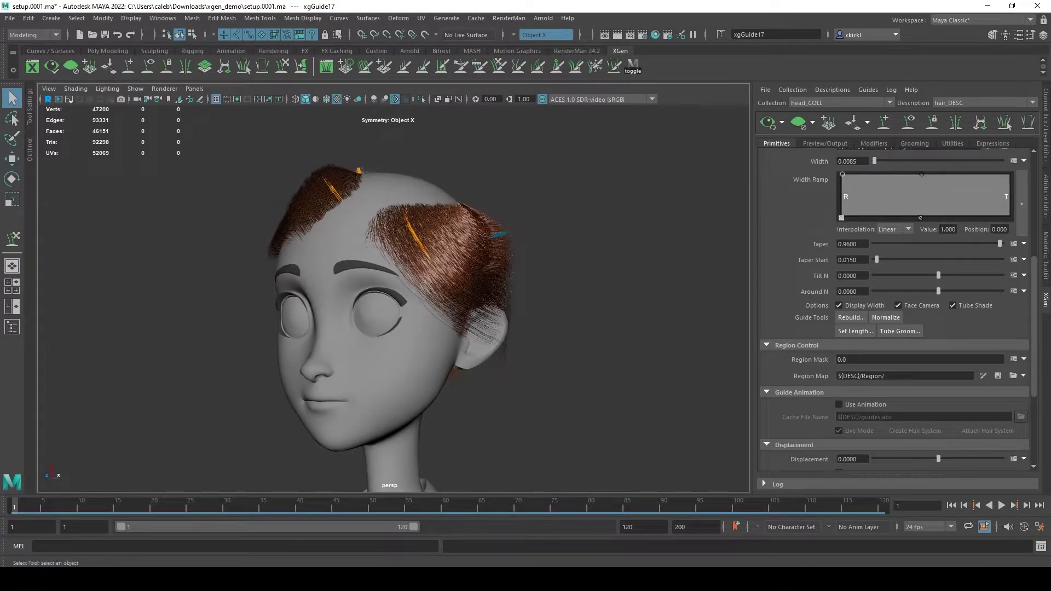
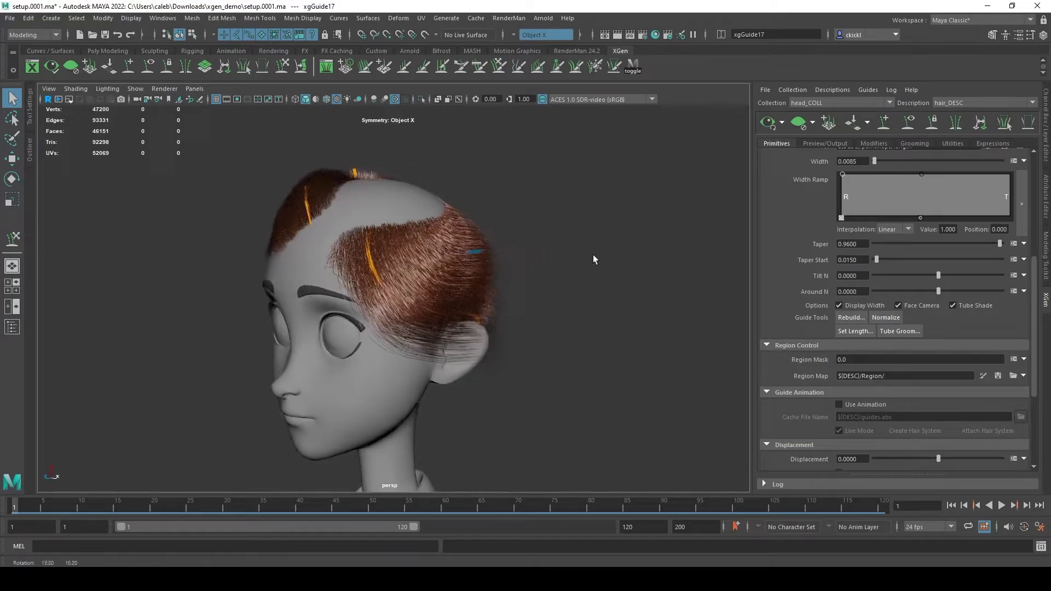
# Switch to the web browser and compare the Silvina Project guide breakdown with the finished curly hair render
pyautogui.keyDown('alt'); pyautogui.moveTo(654, 305); pyautogui.dragTo(613, 302); pyautogui.keyUp('alt')
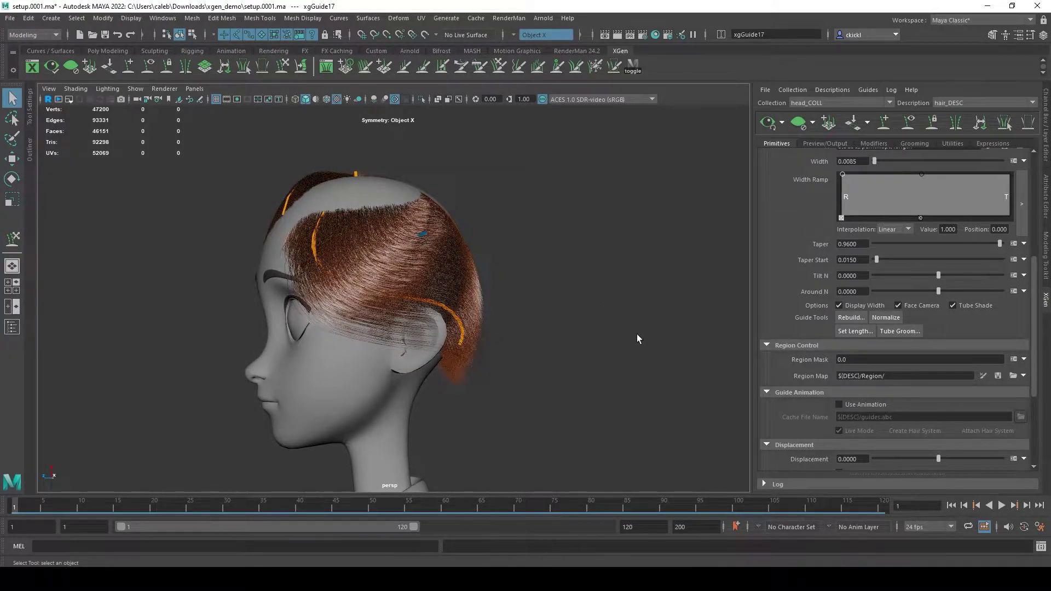
pyautogui.keyDown('alt'); pyautogui.moveTo(596, 304); pyautogui.dragTo(612, 284); pyautogui.keyUp('alt')
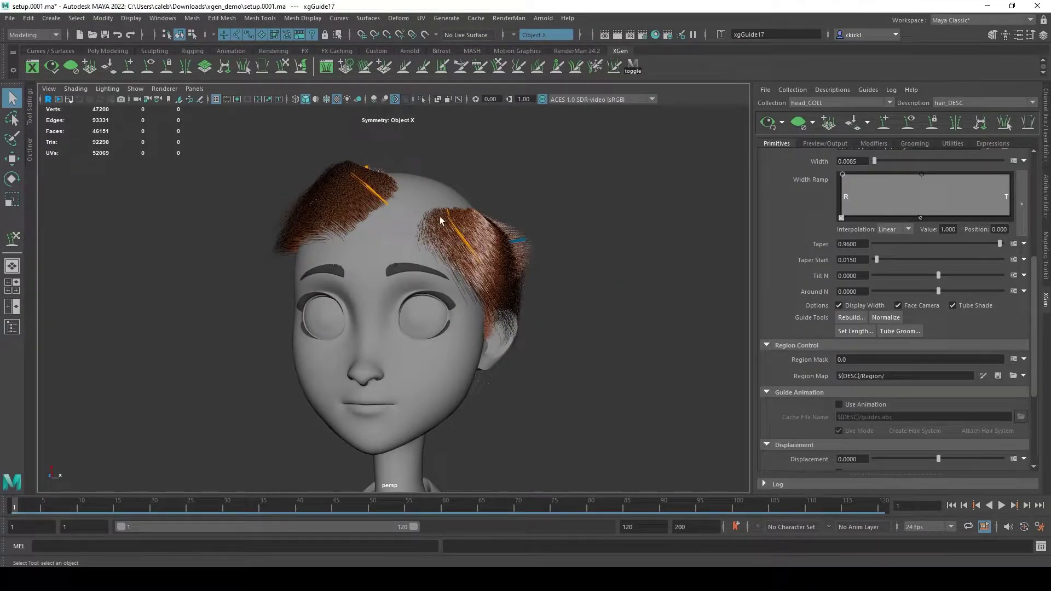
pyautogui.keyDown('alt'); pyautogui.moveTo(591, 305); pyautogui.dragTo(365, 241); pyautogui.keyUp('alt')
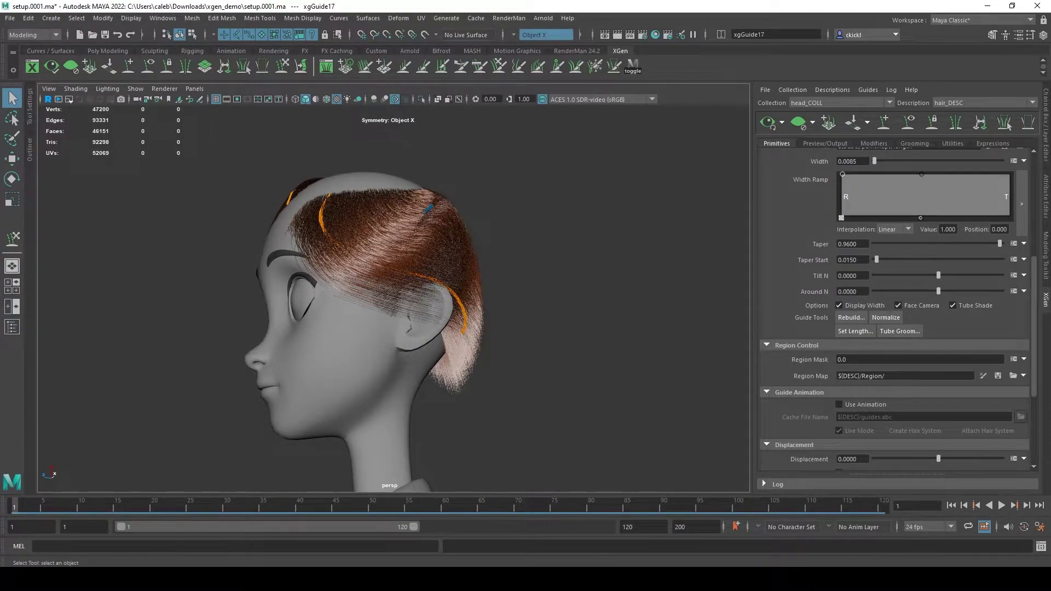
pyautogui.hotkey('alt', 'Tab')
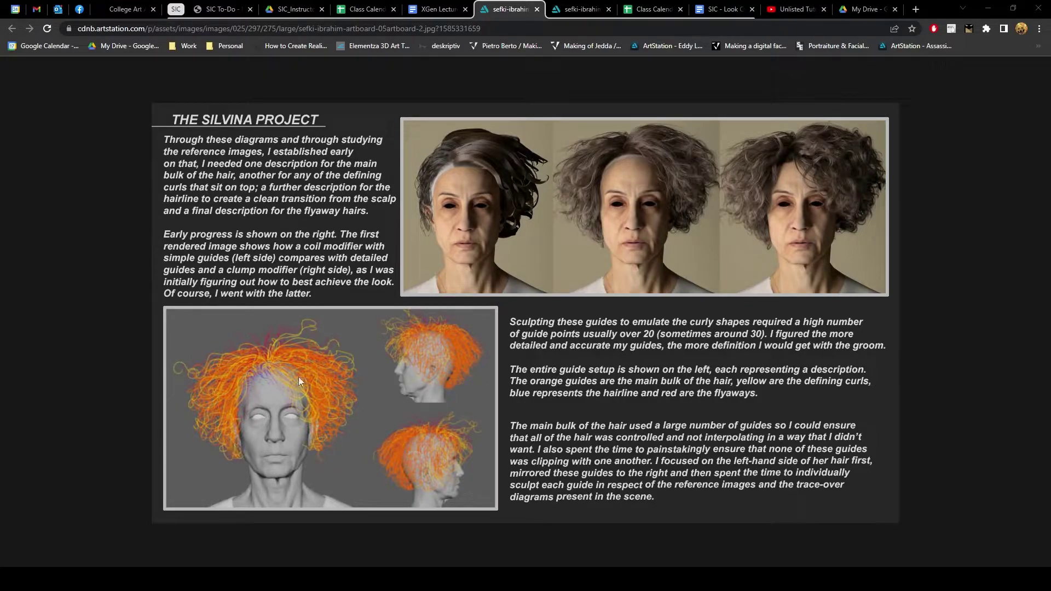
pyautogui.click(580, 9)
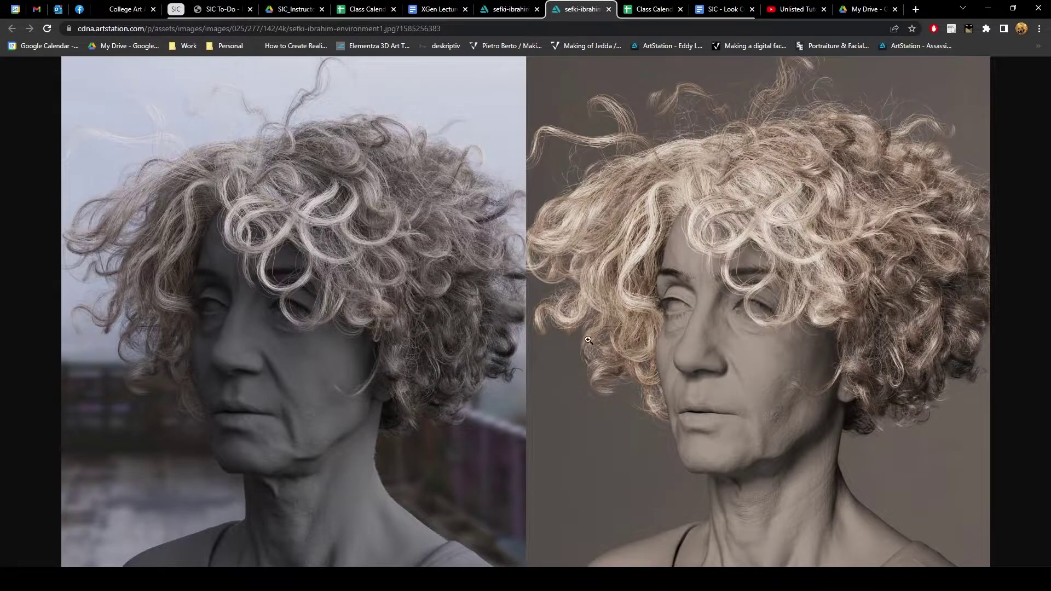
pyautogui.click(504, 8)
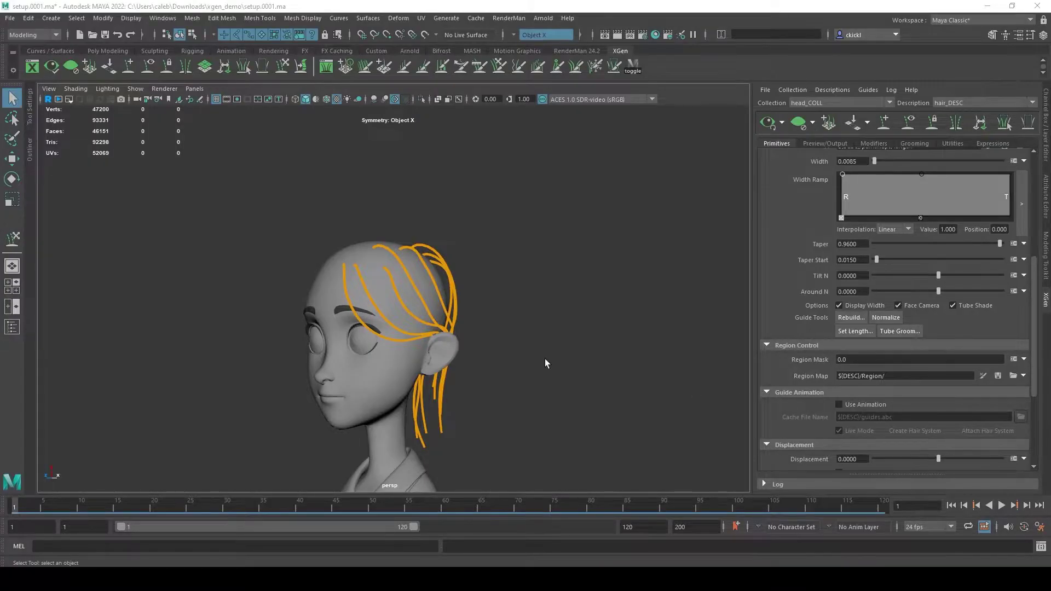
# Add a guide between the existing guides on the upper side of the head with the Add/Move Guides tool
pyautogui.keyDown('alt'); pyautogui.moveTo(545, 362); pyautogui.dragTo(446, 328); pyautogui.keyUp('alt')
pyautogui.keyDown('alt'); pyautogui.moveTo(548, 366); pyautogui.dragTo(422, 359); pyautogui.keyUp('alt')
pyautogui.keyDown('alt'); pyautogui.moveTo(554, 286); pyautogui.dragTo(607, 321); pyautogui.keyUp('alt')
pyautogui.keyDown('alt'); pyautogui.moveTo(589, 242); pyautogui.dragTo(487, 273); pyautogui.keyUp('alt')
pyautogui.click(882, 123)
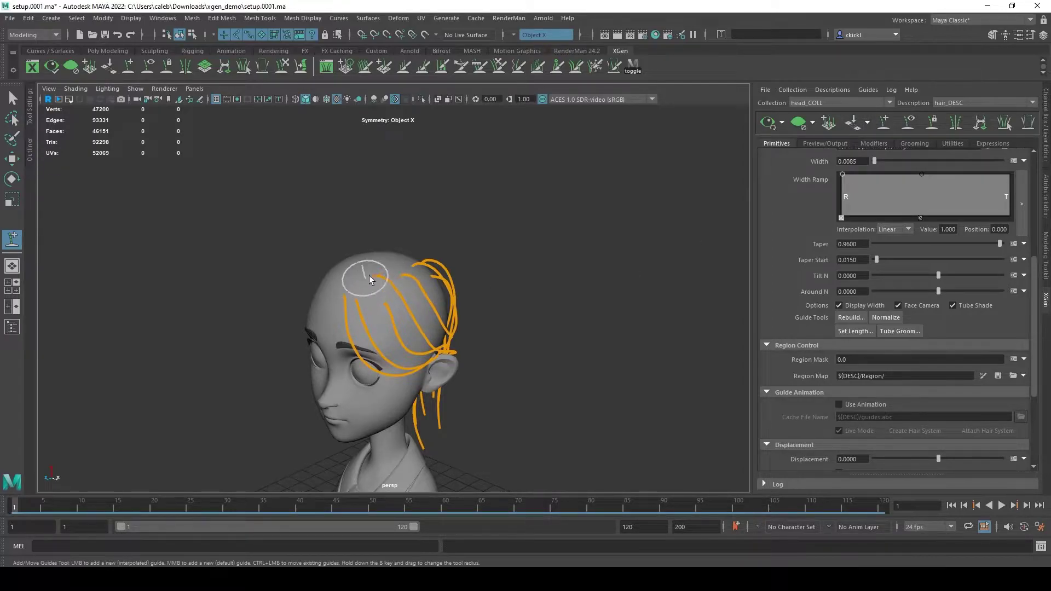
pyautogui.keyDown('alt'); pyautogui.moveTo(526, 300); pyautogui.dragTo(499, 300); pyautogui.keyUp('alt')
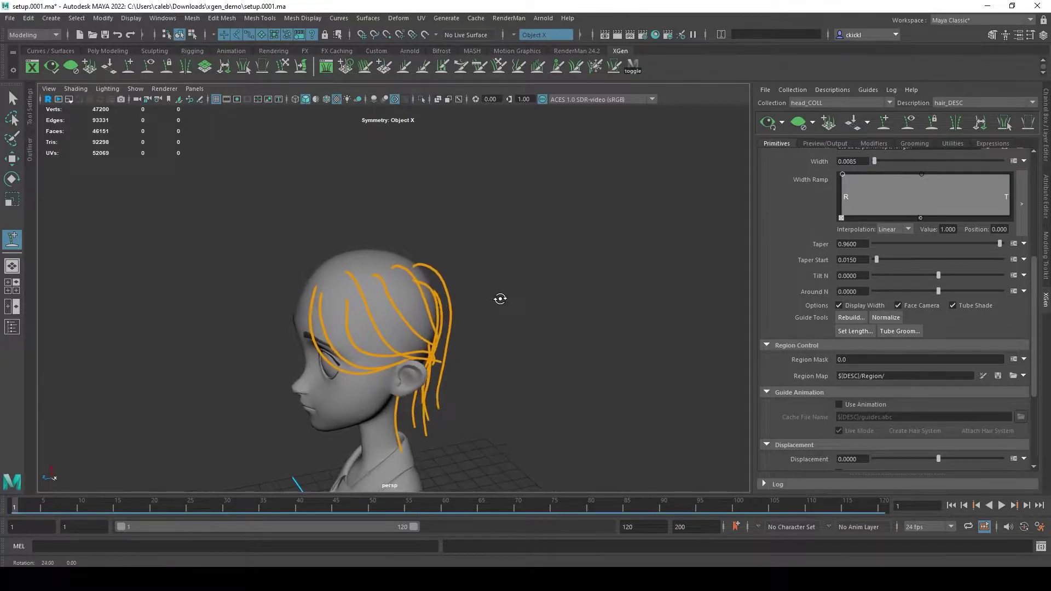
pyautogui.click(332, 285)
pyautogui.moveTo(549, 340)
pyautogui.keyDown('alt'); pyautogui.mouseDown()
pyautogui.moveTo(441, 312)
pyautogui.moveTo(546, 310)
pyautogui.moveTo(590, 321)
pyautogui.mouseUp(); pyautogui.keyUp('alt')
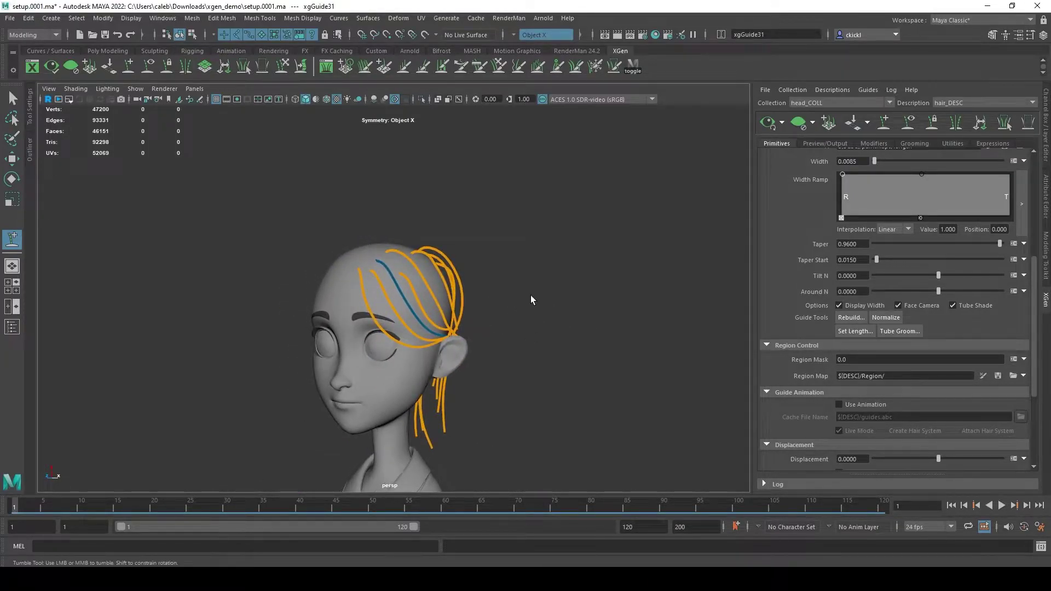
# Add a guide on the bare opposite side of the upper back of the head, and leave the tool
pyautogui.moveTo(556, 287)
pyautogui.keyDown('alt'); pyautogui.mouseDown()
pyautogui.moveTo(488, 305)
pyautogui.moveTo(388, 296)
pyautogui.moveTo(404, 277)
pyautogui.moveTo(509, 287)
pyautogui.moveTo(563, 274)
pyautogui.moveTo(513, 286)
pyautogui.moveTo(506, 276)
pyautogui.mouseUp(); pyautogui.keyUp('alt')
pyautogui.click(418, 263)
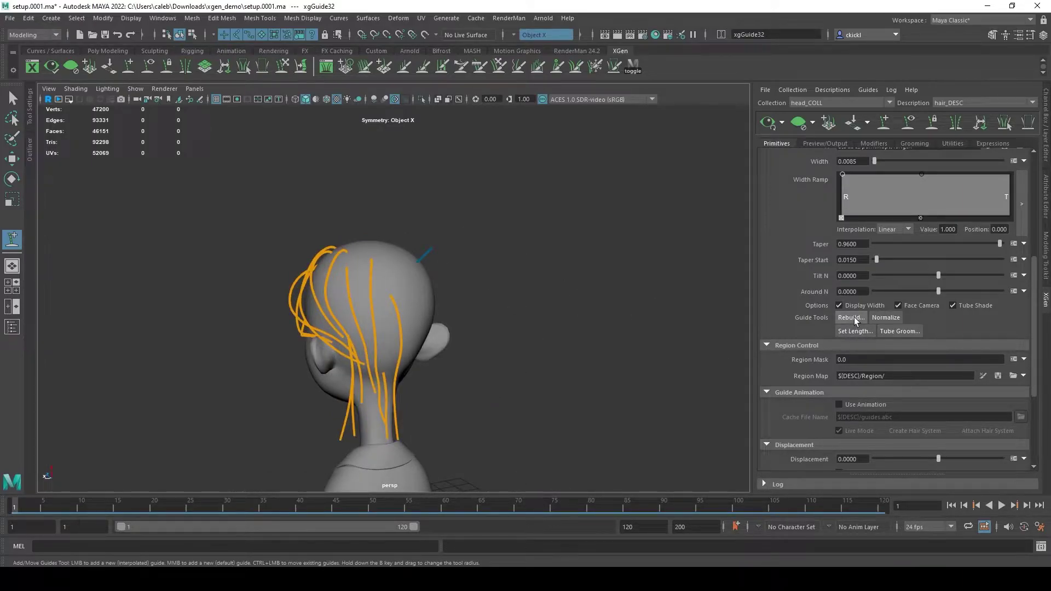
pyautogui.keyDown('alt'); pyautogui.moveTo(530, 279); pyautogui.dragTo(481, 341); pyautogui.keyUp('alt')
pyautogui.press('q')
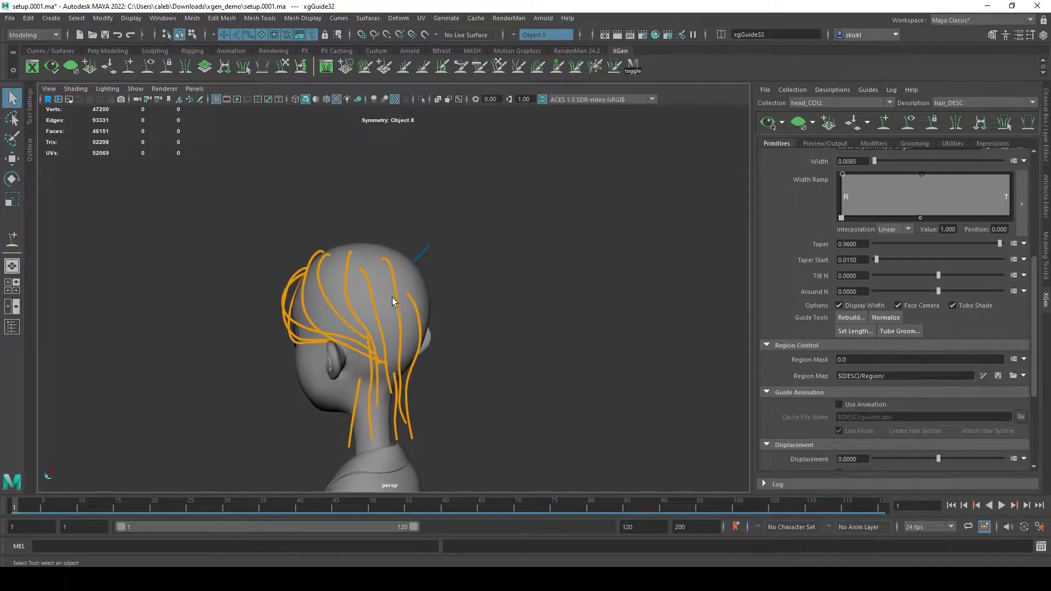
# Copy the shape of the long guide at the back of the head and paste it onto the new straight guide
pyautogui.click(398, 296)
pyautogui.keyDown('alt'); pyautogui.moveTo(398, 296); pyautogui.dragTo(576, 304); pyautogui.keyUp('alt')
pyautogui.rightClick(452, 287)
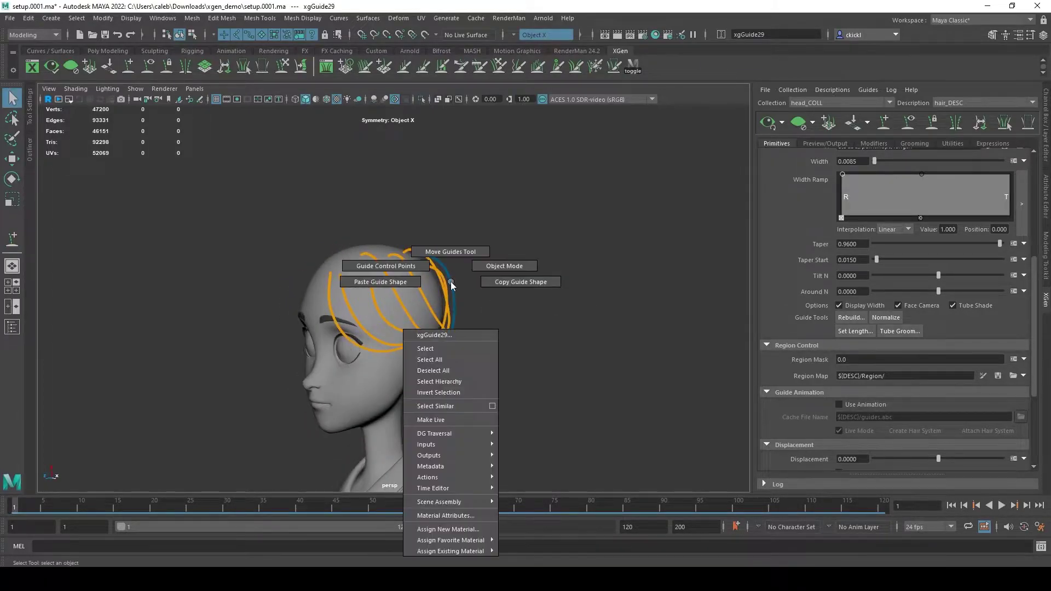
pyautogui.moveTo(451, 283); pyautogui.dragTo(490, 282, button='right')
pyautogui.keyDown('alt'); pyautogui.moveTo(490, 283); pyautogui.dragTo(436, 290); pyautogui.keyUp('alt')
pyautogui.moveTo(396, 239); pyautogui.dragTo(449, 263)
pyautogui.moveTo(423, 249); pyautogui.dragTo(352, 244, button='right')
pyautogui.keyDown('alt'); pyautogui.moveTo(490, 279); pyautogui.dragTo(450, 277); pyautogui.keyUp('alt')
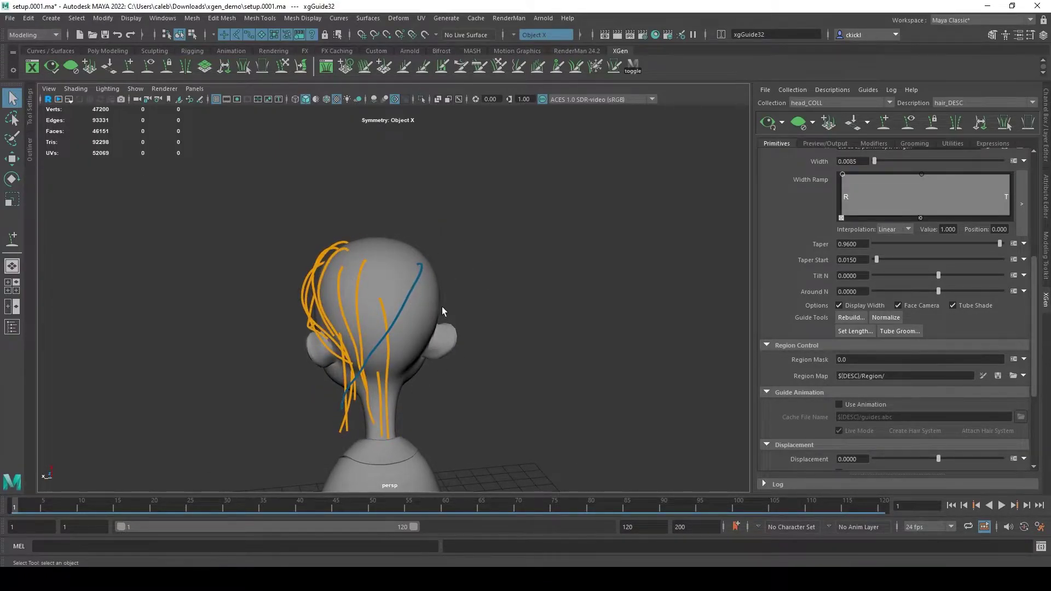
# Sculpt the pasted guide to follow the back of the head with the Sculpt Guides tool, then leave the tool and clear the selection
pyautogui.click(281, 67)
pyautogui.moveTo(365, 376)
pyautogui.mouseDown()
pyautogui.moveTo(356, 405)
pyautogui.moveTo(372, 430)
pyautogui.moveTo(416, 438)
pyautogui.mouseUp()
pyautogui.moveTo(413, 367)
pyautogui.mouseDown()
pyautogui.moveTo(426, 361)
pyautogui.moveTo(431, 377)
pyautogui.mouseUp()
pyautogui.moveTo(429, 437); pyautogui.dragTo(352, 329)
pyautogui.moveTo(282, 403); pyautogui.dragTo(350, 416)
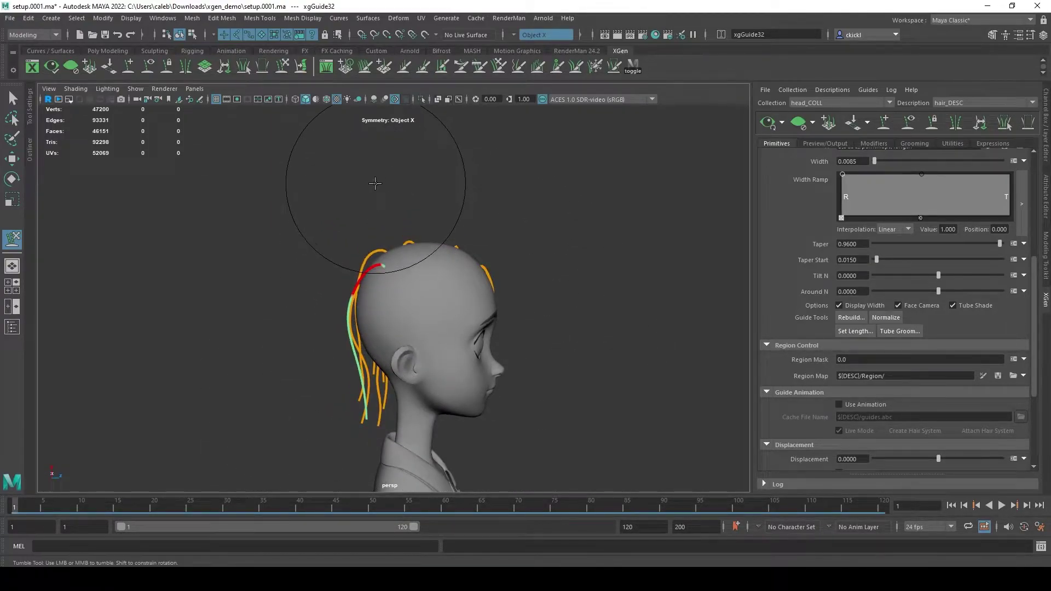
pyautogui.moveTo(265, 383)
pyautogui.keyDown('alt'); pyautogui.mouseDown()
pyautogui.moveTo(441, 380)
pyautogui.moveTo(476, 350)
pyautogui.mouseUp(); pyautogui.keyUp('alt')
pyautogui.keyDown('alt'); pyautogui.moveTo(517, 383); pyautogui.dragTo(186, 392); pyautogui.keyUp('alt')
pyautogui.keyDown('alt'); pyautogui.moveTo(537, 330); pyautogui.dragTo(737, 335); pyautogui.keyUp('alt')
pyautogui.moveTo(393, 373)
pyautogui.keyDown('alt'); pyautogui.mouseDown()
pyautogui.moveTo(683, 392)
pyautogui.moveTo(745, 378)
pyautogui.mouseUp(); pyautogui.keyUp('alt')
pyautogui.press('q')
pyautogui.keyDown('alt'); pyautogui.moveTo(463, 310); pyautogui.dragTo(439, 281); pyautogui.keyUp('alt')
pyautogui.click(438, 297)
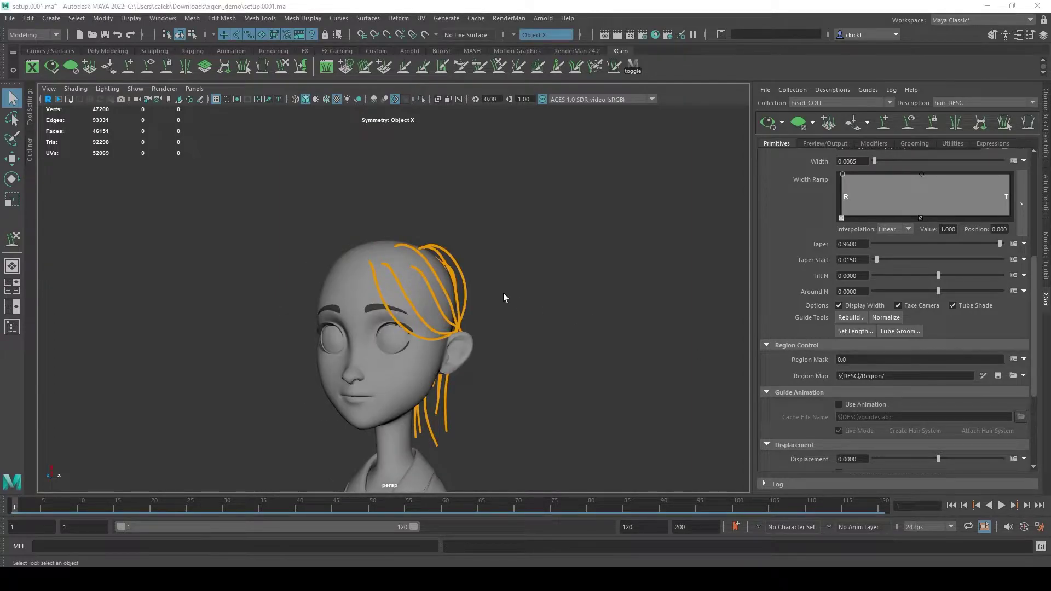
# Try to open the guide options on the side of the head, selecting all guides for another attempt, and clear the selection
pyautogui.keyDown('alt'); pyautogui.moveTo(518, 326); pyautogui.dragTo(344, 302); pyautogui.keyUp('alt')
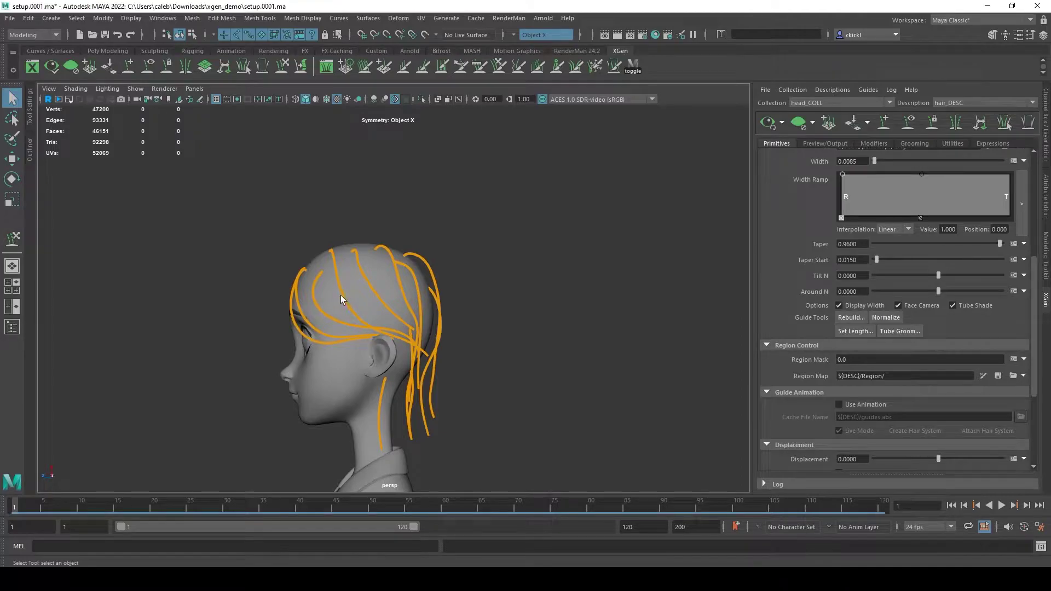
pyautogui.rightClick(341, 278)
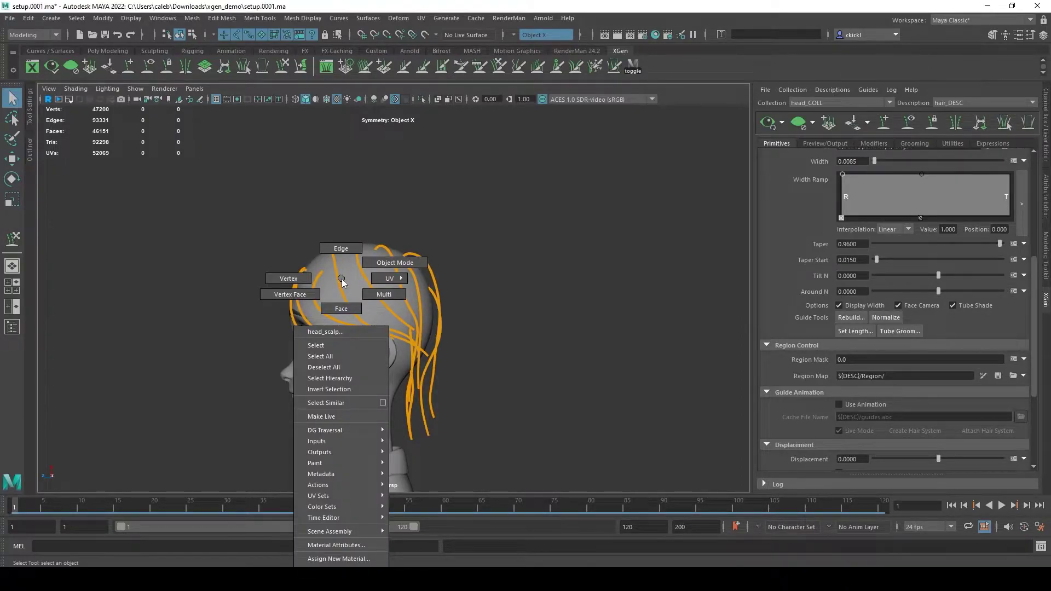
pyautogui.click(341, 280)
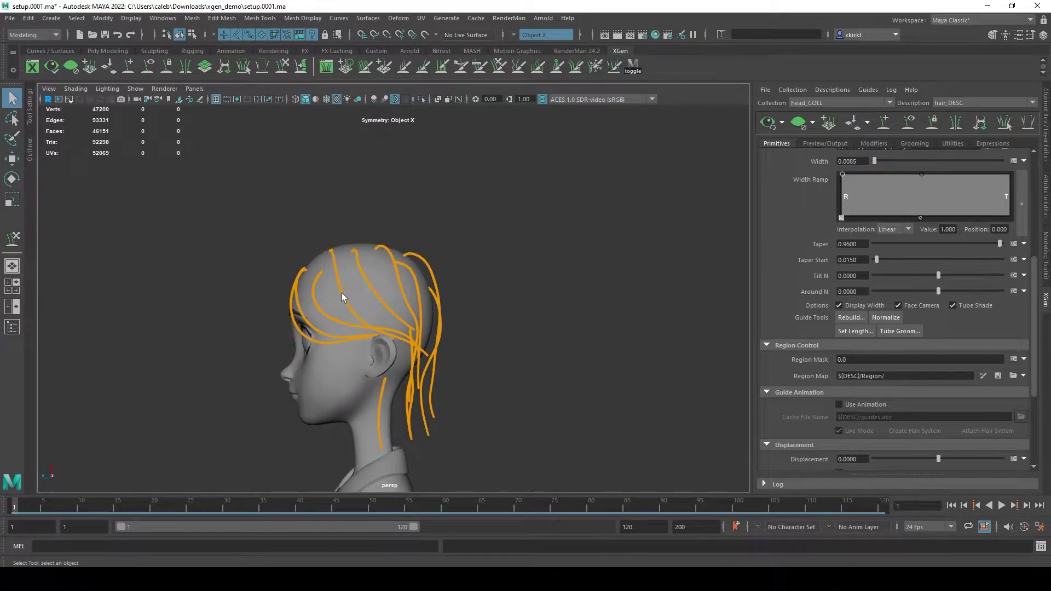
pyautogui.rightClick(342, 279)
pyautogui.click(342, 280)
pyautogui.rightClick(338, 279)
pyautogui.click(338, 280)
pyautogui.moveTo(239, 199); pyautogui.dragTo(564, 403)
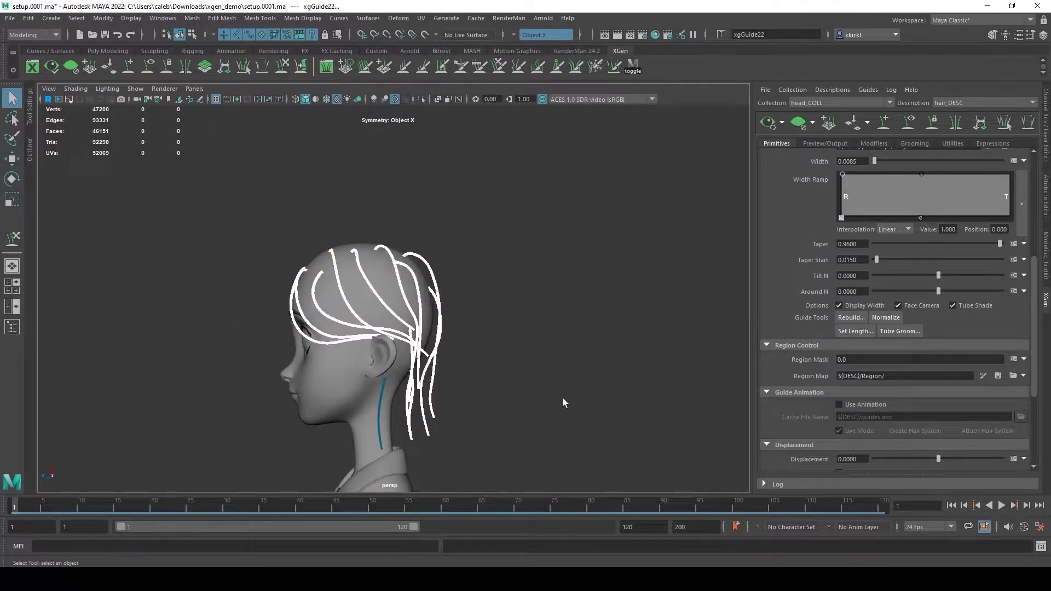
pyautogui.rightClick(343, 292)
pyautogui.click(343, 280)
pyautogui.click(493, 321)
pyautogui.keyDown('alt'); pyautogui.moveTo(492, 321); pyautogui.dragTo(580, 311); pyautogui.keyUp('alt')
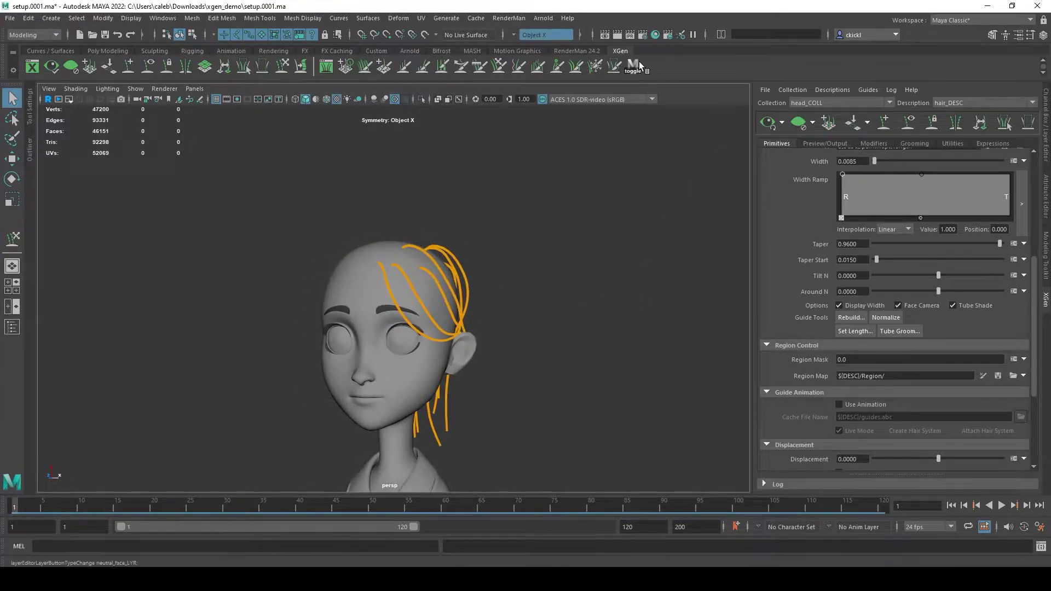
# Try the face layer's display toggle, and hide the neutral_face_LYR and scalps_LYR display layers in the Layer Editor
pyautogui.click(633, 66)
pyautogui.moveTo(613, 217)
pyautogui.keyDown('alt'); pyautogui.mouseDown()
pyautogui.moveTo(589, 215)
pyautogui.moveTo(561, 244)
pyautogui.moveTo(450, 240)
pyautogui.moveTo(602, 235)
pyautogui.mouseUp(); pyautogui.keyUp('alt')
pyautogui.click(633, 66)
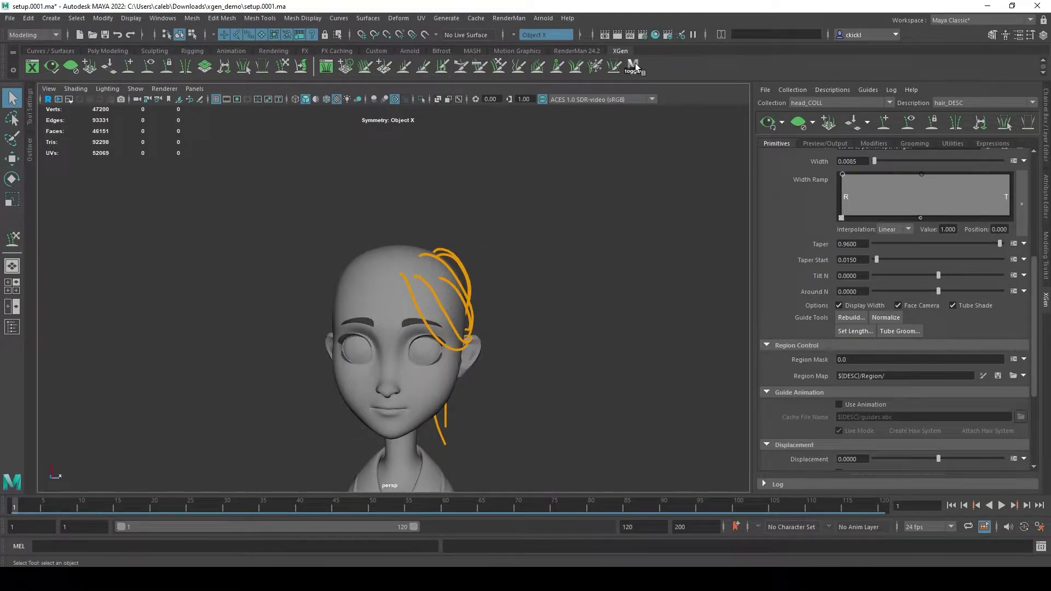
pyautogui.click(1047, 257)
pyautogui.click(1045, 197)
pyautogui.click(1045, 137)
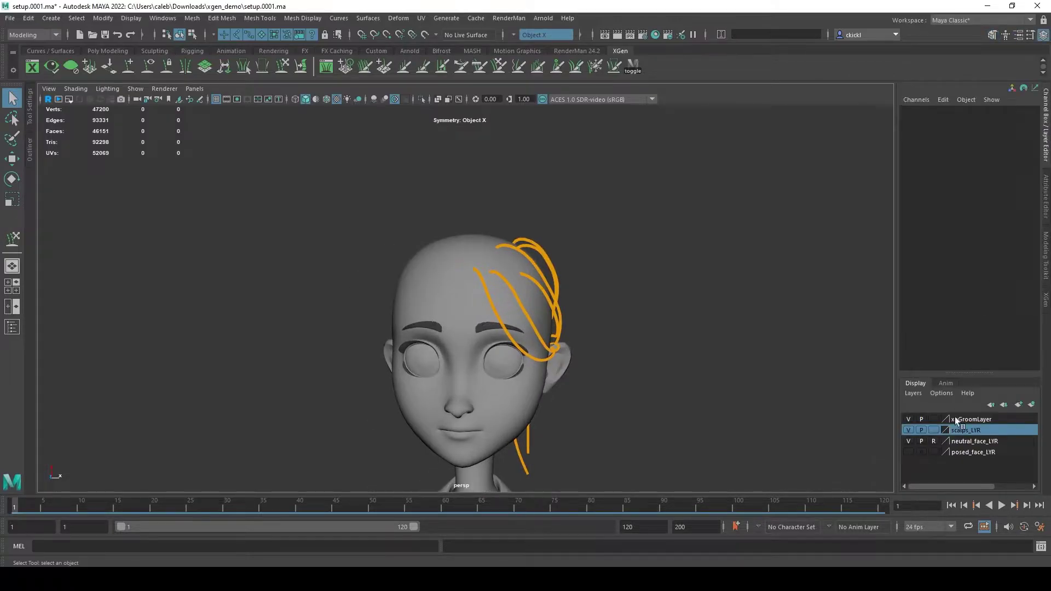
pyautogui.click(909, 441)
pyautogui.click(909, 431)
# Select the exposed back guides as a group, select the front guide xgGuide30 alone, and show the neutral_face_LYR layer again
pyautogui.keyDown('alt'); pyautogui.moveTo(671, 364); pyautogui.dragTo(550, 363); pyautogui.keyUp('alt')
pyautogui.moveTo(490, 391); pyautogui.dragTo(614, 274)
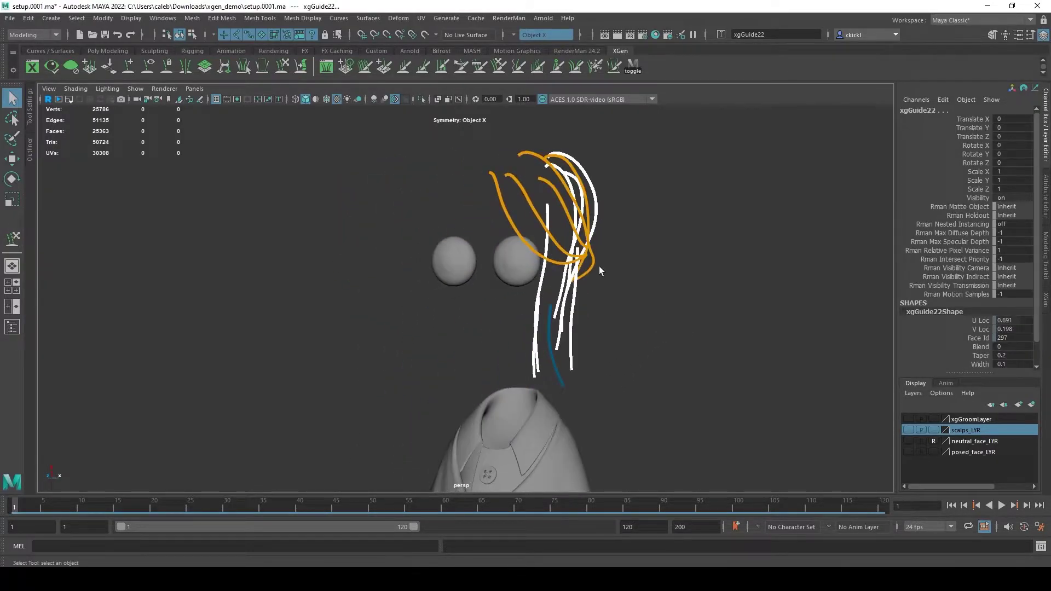
pyautogui.moveTo(580, 261); pyautogui.dragTo(579, 253, button='right')
pyautogui.press('f')
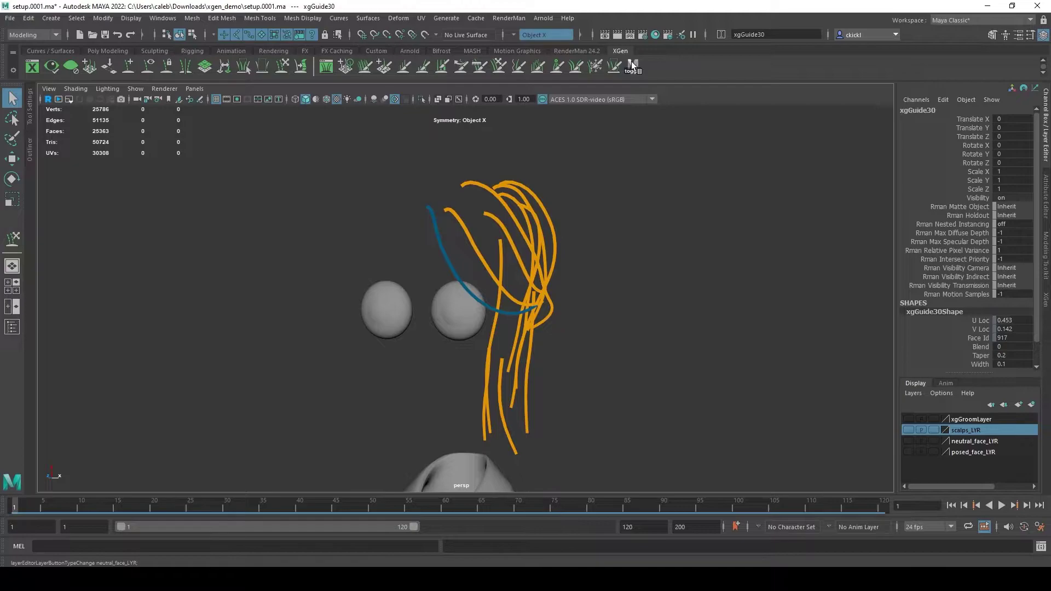
pyautogui.click(909, 441)
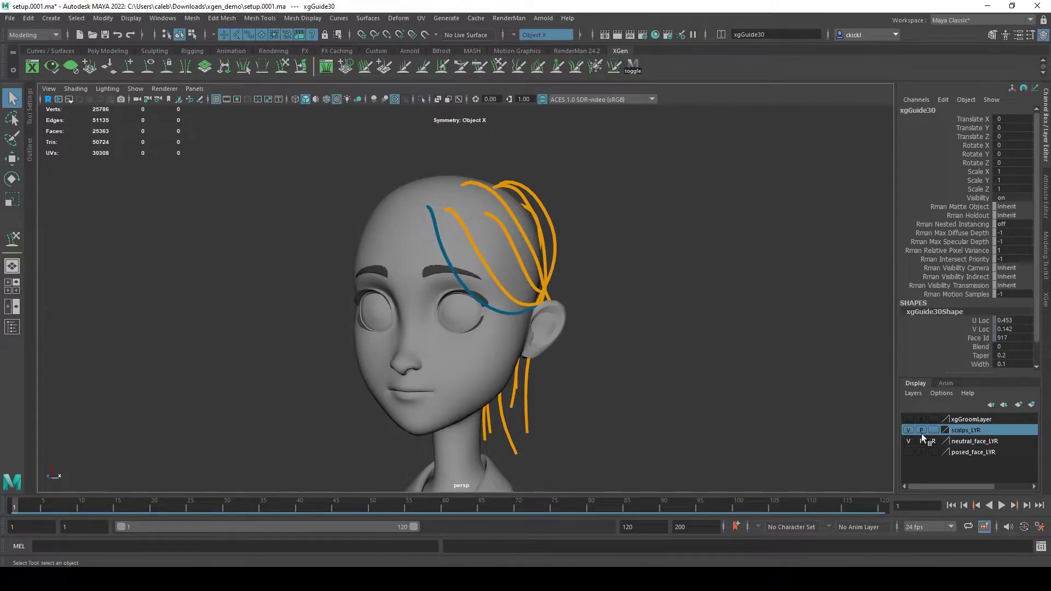
pyautogui.keyDown('alt'); pyautogui.moveTo(852, 414); pyautogui.dragTo(564, 299); pyautogui.keyUp('alt')
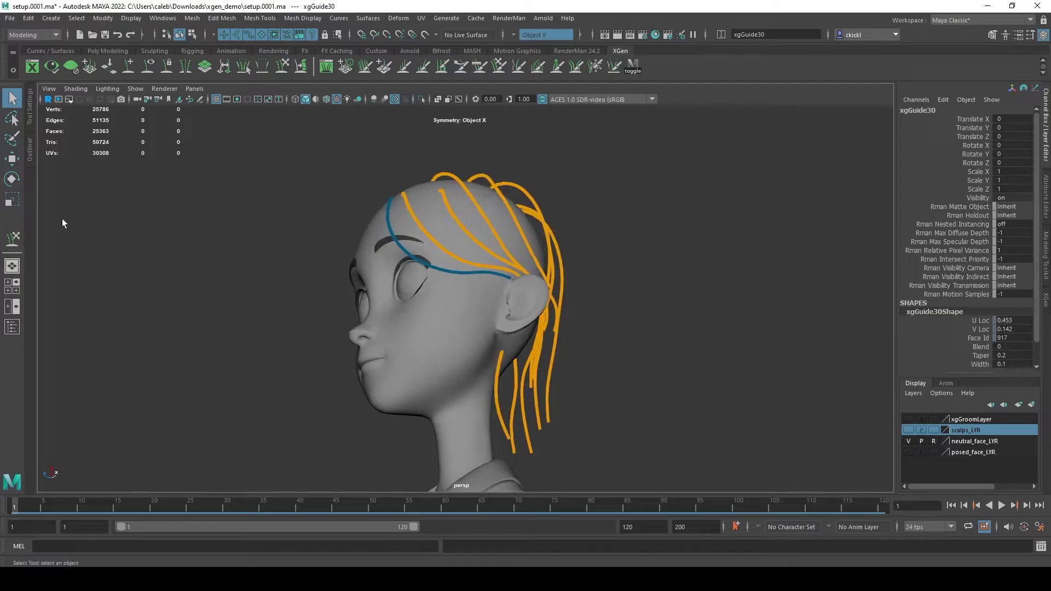
# Expand head_COLL down to head_scalp_hair_DESC in the Outliner and select xgGuide13, xgGuide21 and xgGuide30 one at a time
pyautogui.click(32, 147)
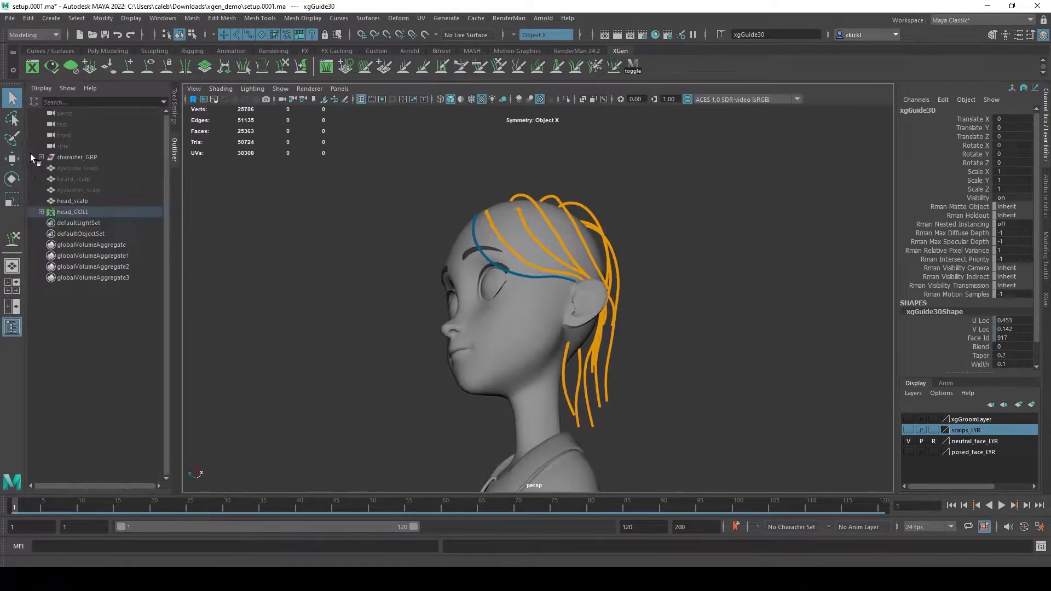
pyautogui.click(42, 212)
pyautogui.click(49, 222)
pyautogui.click(54, 234)
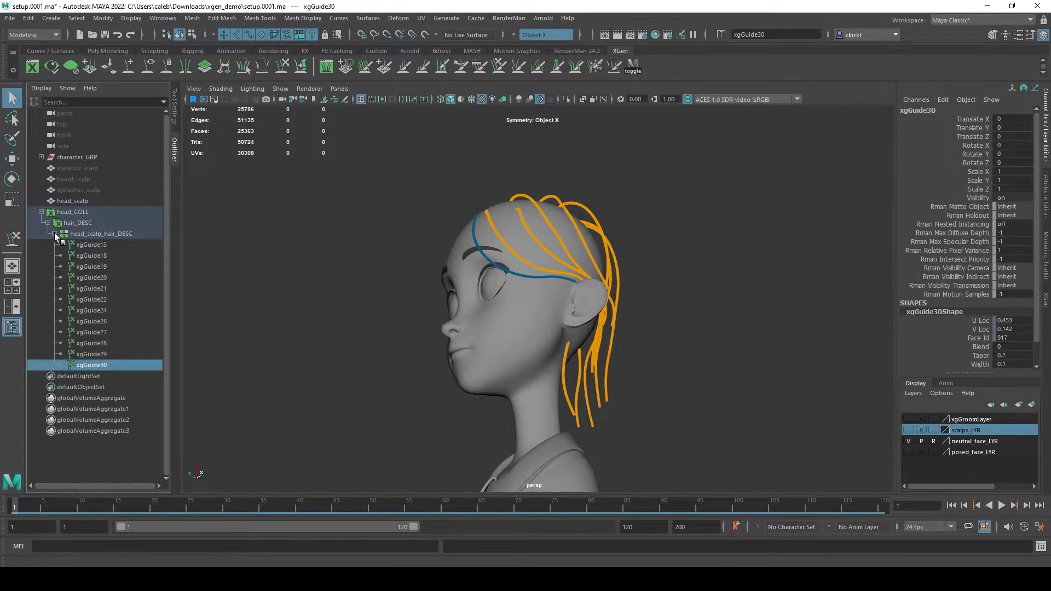
pyautogui.click(104, 244)
pyautogui.keyDown('alt'); pyautogui.moveTo(257, 350); pyautogui.dragTo(438, 377); pyautogui.keyUp('alt')
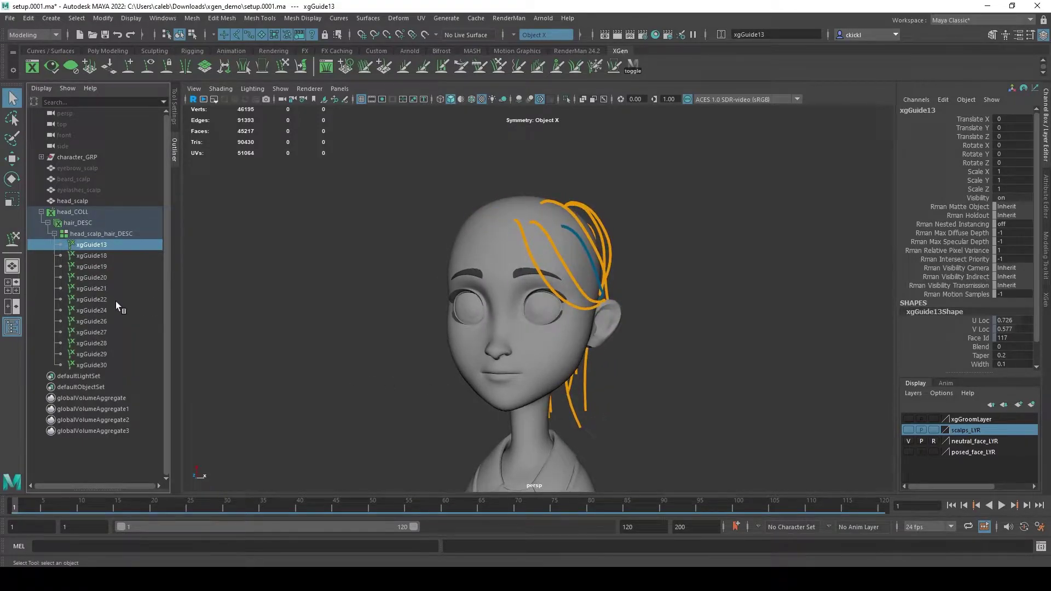
pyautogui.click(102, 289)
pyautogui.click(105, 365)
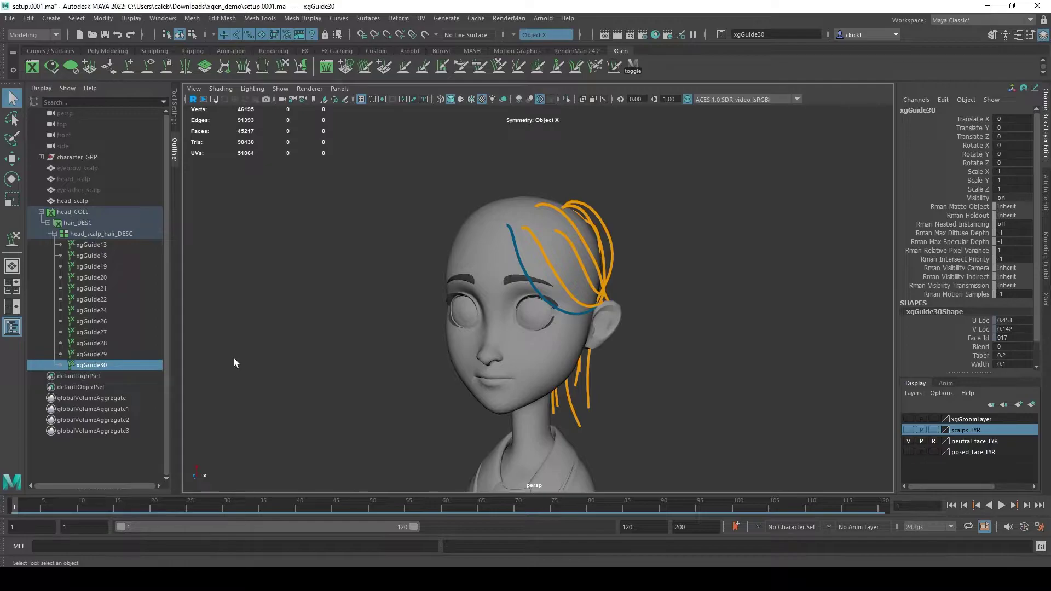
# Examine the guide layout from the front and side of the head, and collapse head_COLL in the Outliner
pyautogui.moveTo(732, 217)
pyautogui.keyDown('alt'); pyautogui.mouseDown()
pyautogui.moveTo(760, 209)
pyautogui.moveTo(752, 211)
pyautogui.mouseUp(); pyautogui.keyUp('alt')
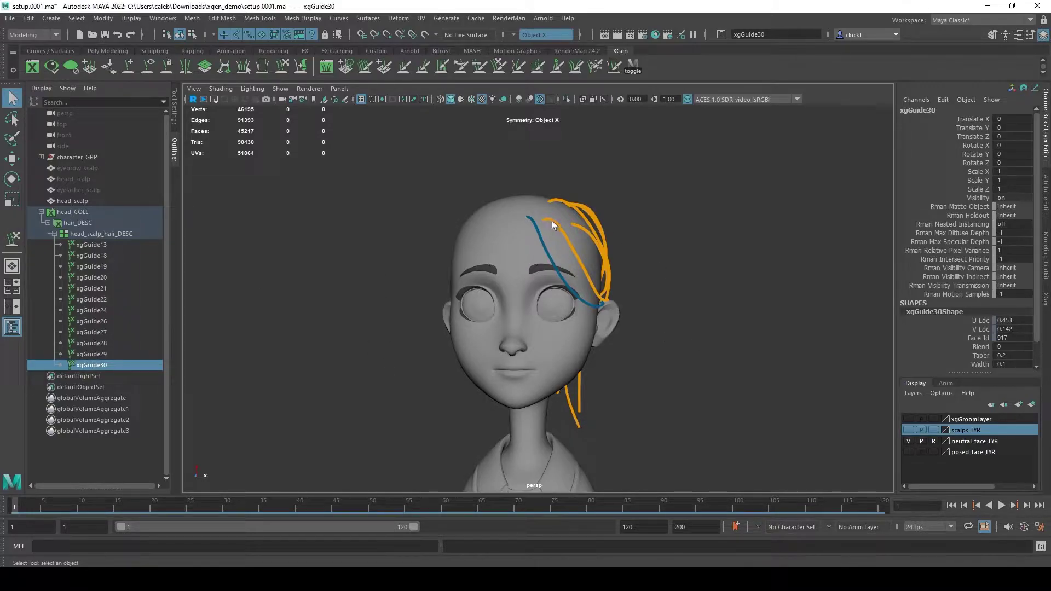
pyautogui.keyDown('alt'); pyautogui.moveTo(663, 382); pyautogui.dragTo(471, 225); pyautogui.keyUp('alt')
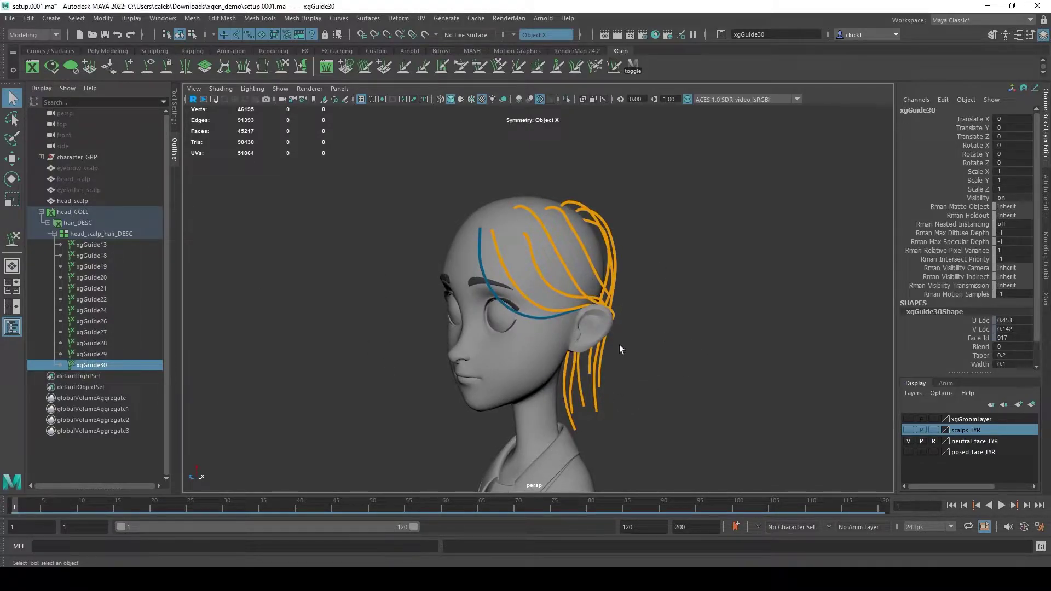
pyautogui.keyDown('alt'); pyautogui.moveTo(665, 382); pyautogui.dragTo(737, 376); pyautogui.keyUp('alt')
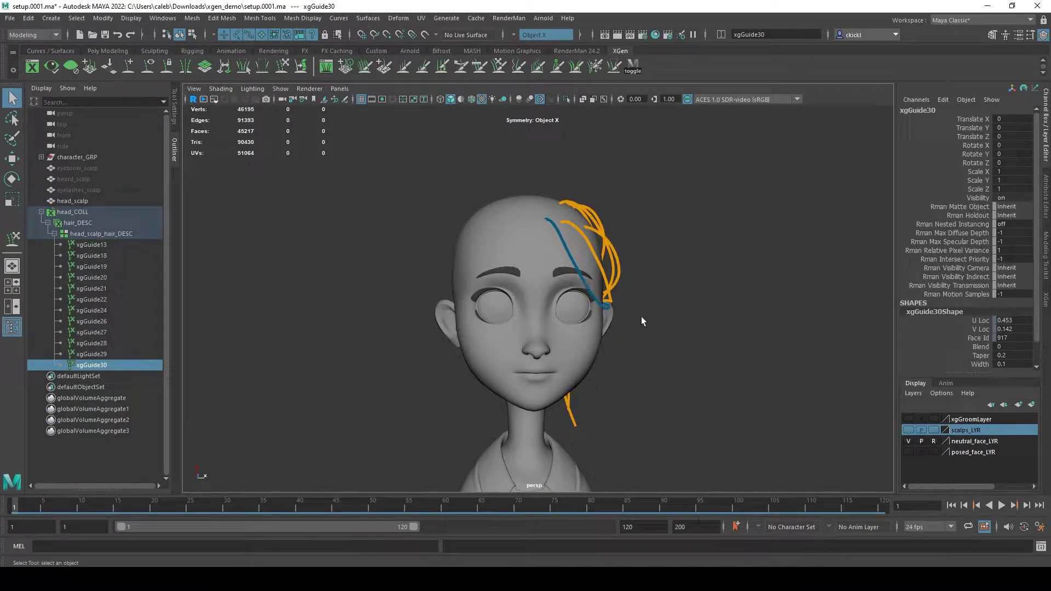
pyautogui.keyDown('alt'); pyautogui.moveTo(629, 319); pyautogui.dragTo(569, 318); pyautogui.keyUp('alt')
pyautogui.keyDown('alt'); pyautogui.moveTo(635, 352); pyautogui.dragTo(666, 262); pyautogui.keyUp('alt')
pyautogui.keyDown('alt'); pyautogui.moveTo(693, 296); pyautogui.dragTo(703, 288); pyautogui.keyUp('alt')
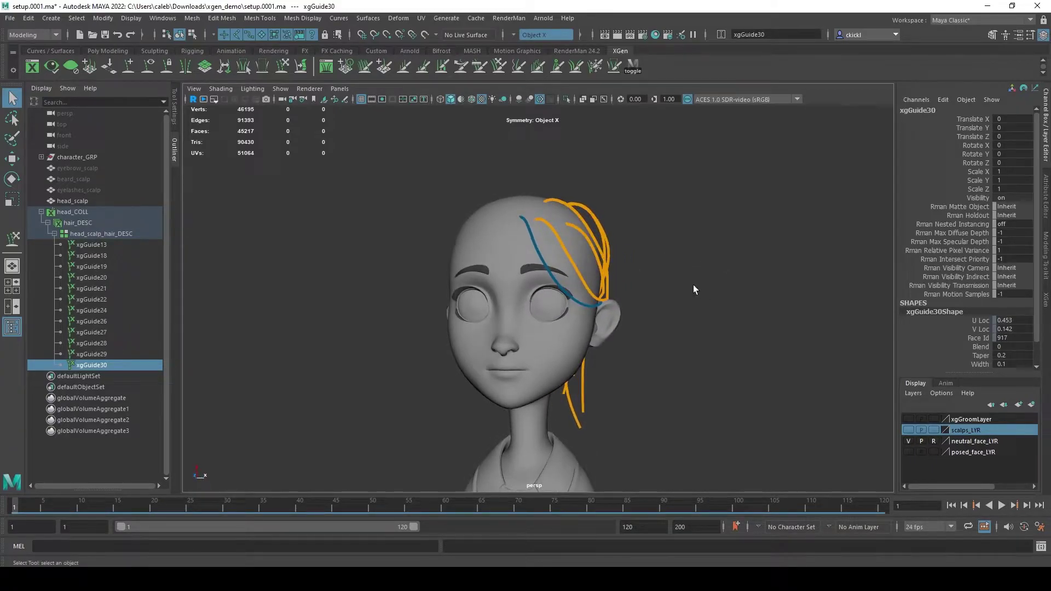
pyautogui.click(42, 212)
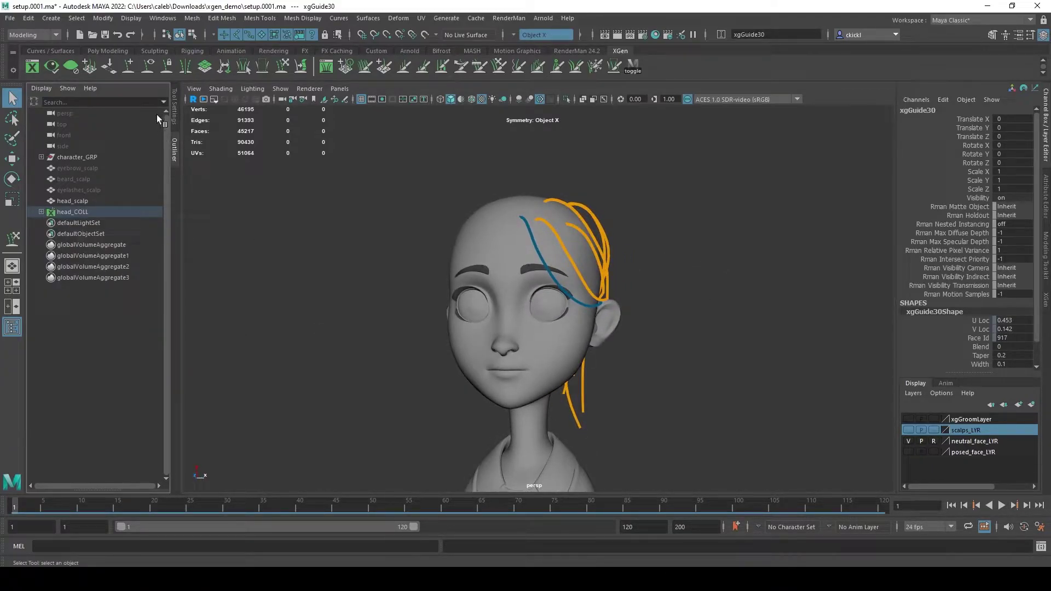
# Replace the Outliner with the XGen settings for hair_DESC, select the one-sided hair guides, and mirror them across the X-axis
pyautogui.click(173, 144)
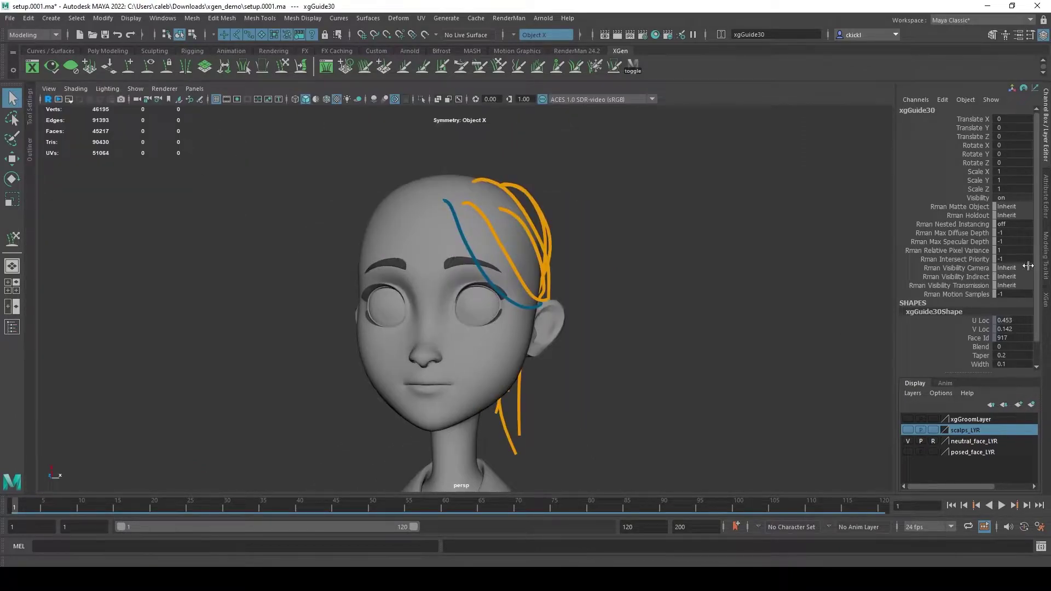
pyautogui.click(1045, 306)
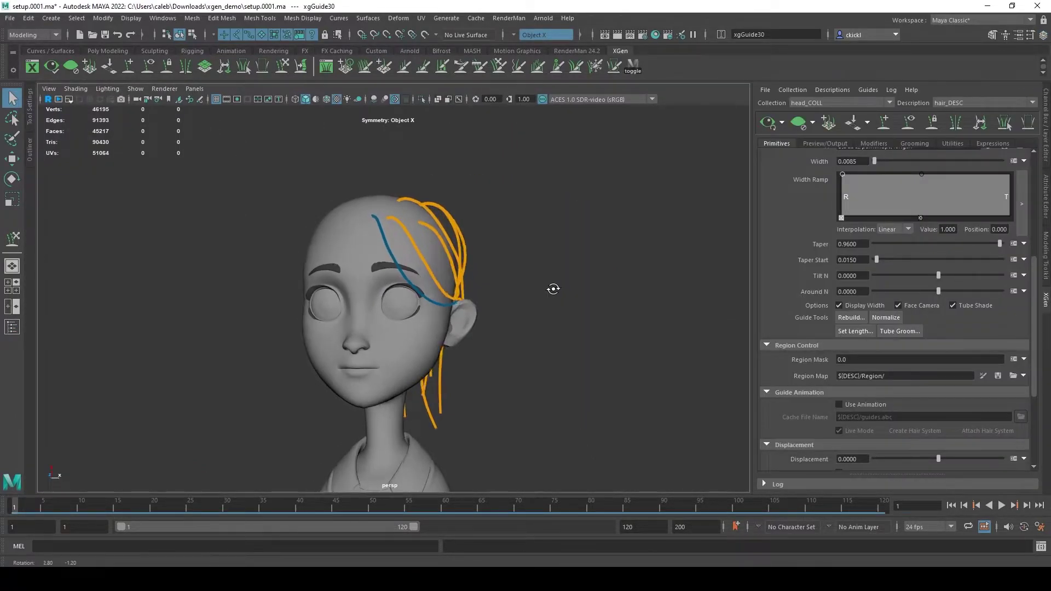
pyautogui.moveTo(407, 179); pyautogui.dragTo(406, 408)
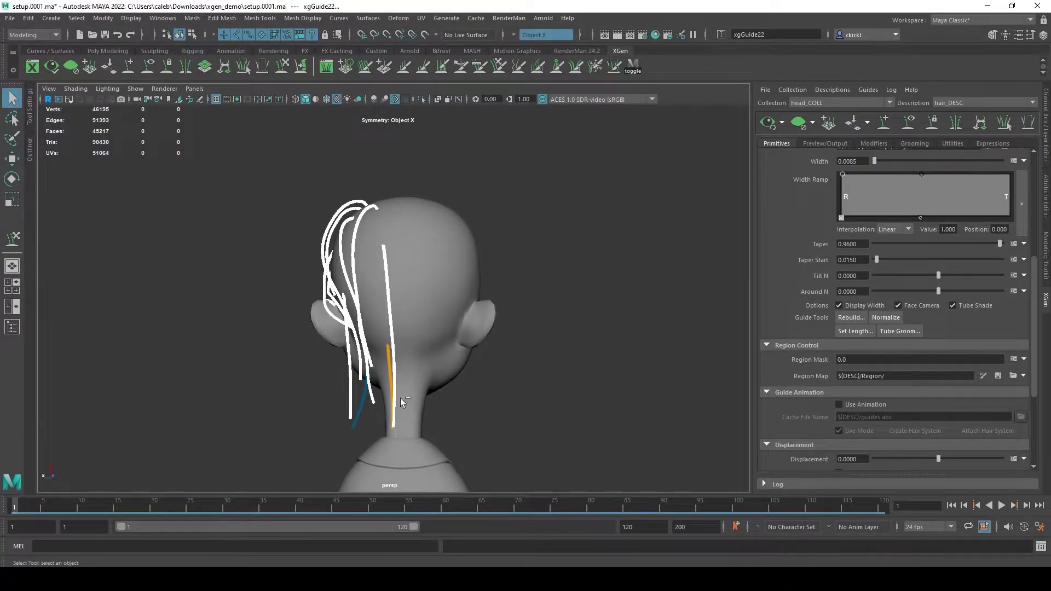
pyautogui.keyDown('alt'); pyautogui.moveTo(490, 370); pyautogui.dragTo(610, 363); pyautogui.keyUp('alt')
pyautogui.keyDown('alt'); pyautogui.moveTo(445, 438); pyautogui.dragTo(718, 422); pyautogui.keyUp('alt')
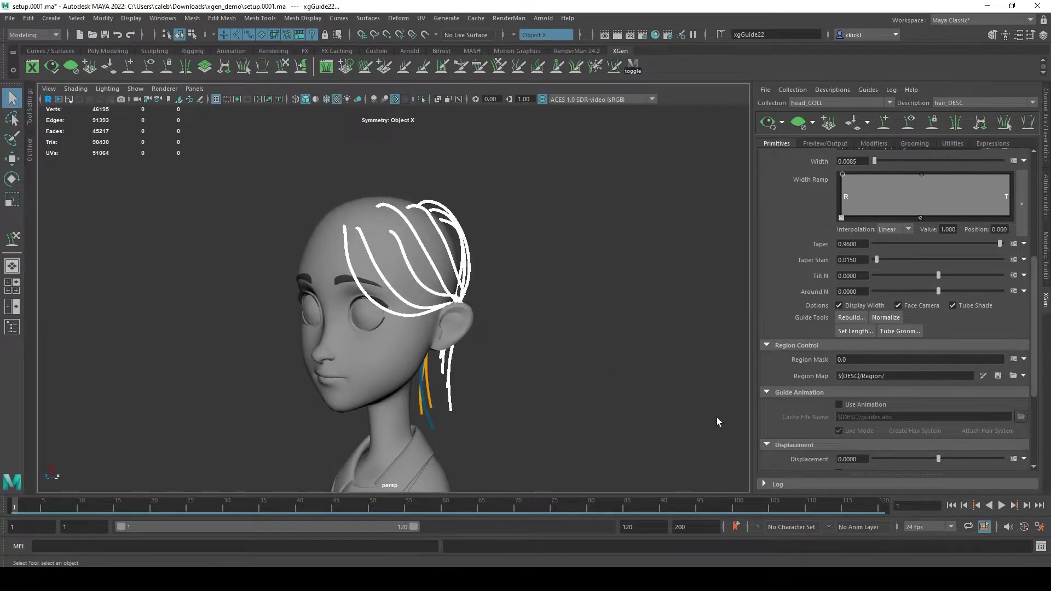
pyautogui.click(959, 125)
pyautogui.keyDown('alt'); pyautogui.moveTo(499, 307); pyautogui.dragTo(623, 303); pyautogui.keyUp('alt')
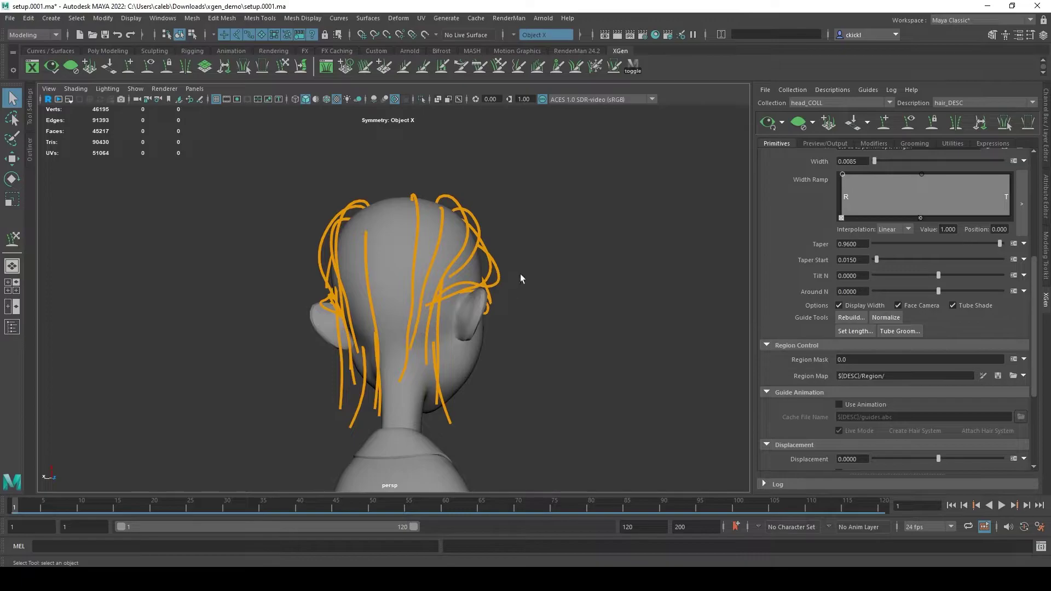
pyautogui.keyDown('alt'); pyautogui.moveTo(634, 393); pyautogui.dragTo(427, 398); pyautogui.keyUp('alt')
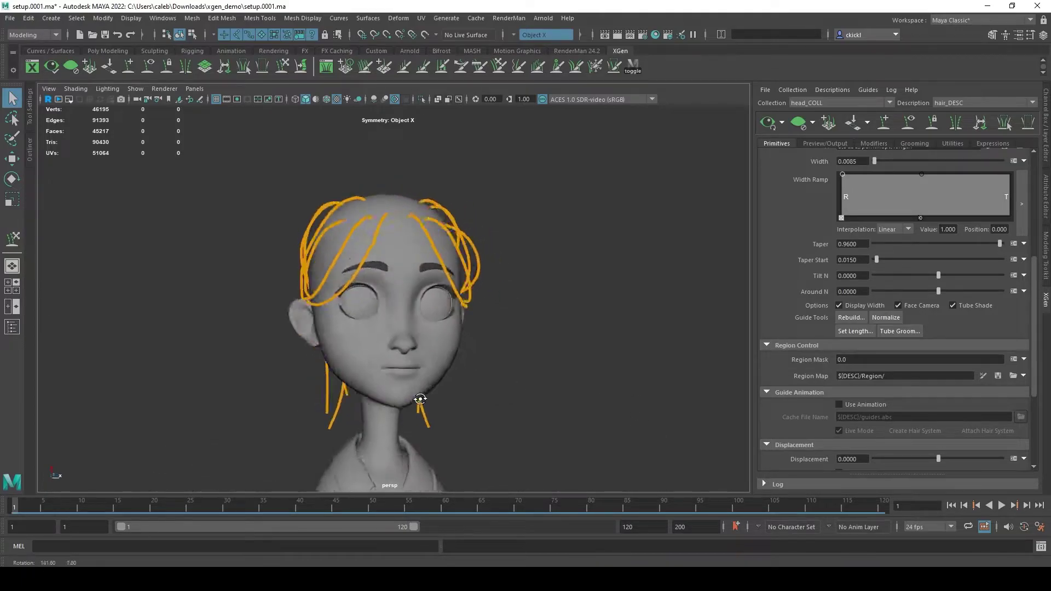
# Generate the XGen hair preview, inspect the mirrored hair from the sides, back and front, and clear the preview
pyautogui.click(768, 123)
pyautogui.keyDown('alt'); pyautogui.moveTo(551, 263); pyautogui.dragTo(476, 298); pyautogui.keyUp('alt')
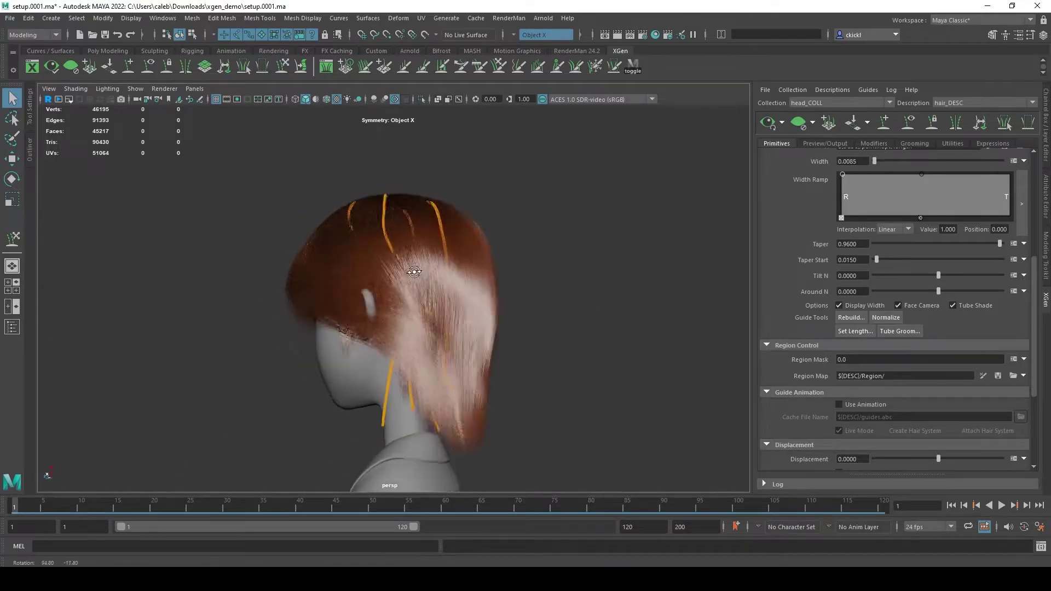
pyautogui.keyDown('alt'); pyautogui.moveTo(436, 329); pyautogui.dragTo(402, 335); pyautogui.keyUp('alt')
pyautogui.keyDown('alt'); pyautogui.moveTo(510, 374); pyautogui.dragTo(470, 231); pyautogui.keyUp('alt')
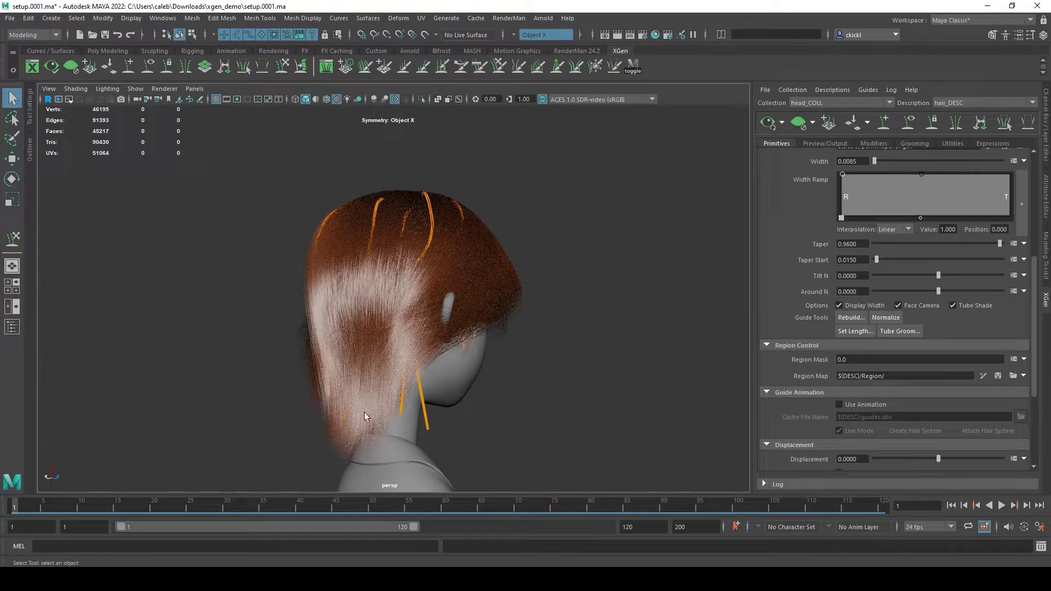
pyautogui.keyDown('alt'); pyautogui.moveTo(507, 278); pyautogui.dragTo(474, 233); pyautogui.keyUp('alt')
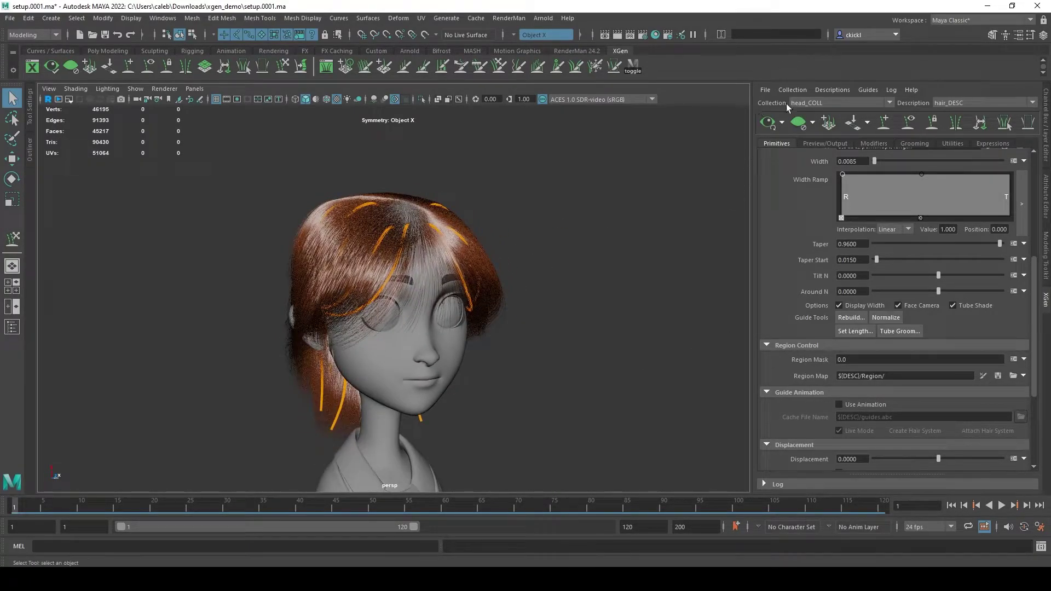
pyautogui.click(798, 123)
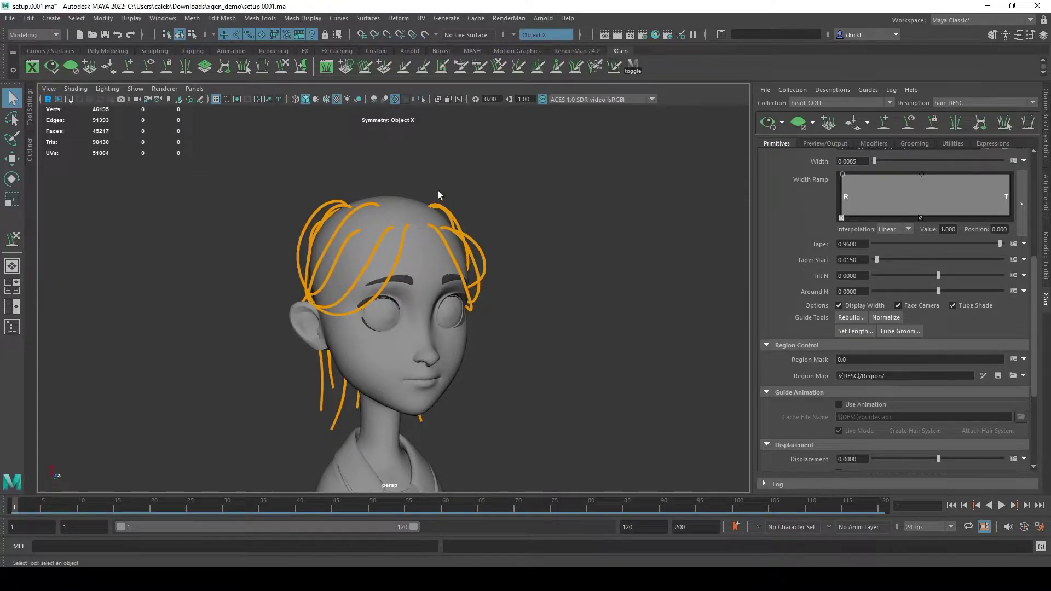
# Regenerate the hair preview from the side, check how the hair falls over the forehead and ear, and clear it again
pyautogui.keyDown('alt'); pyautogui.moveTo(612, 315); pyautogui.dragTo(450, 312); pyautogui.keyUp('alt')
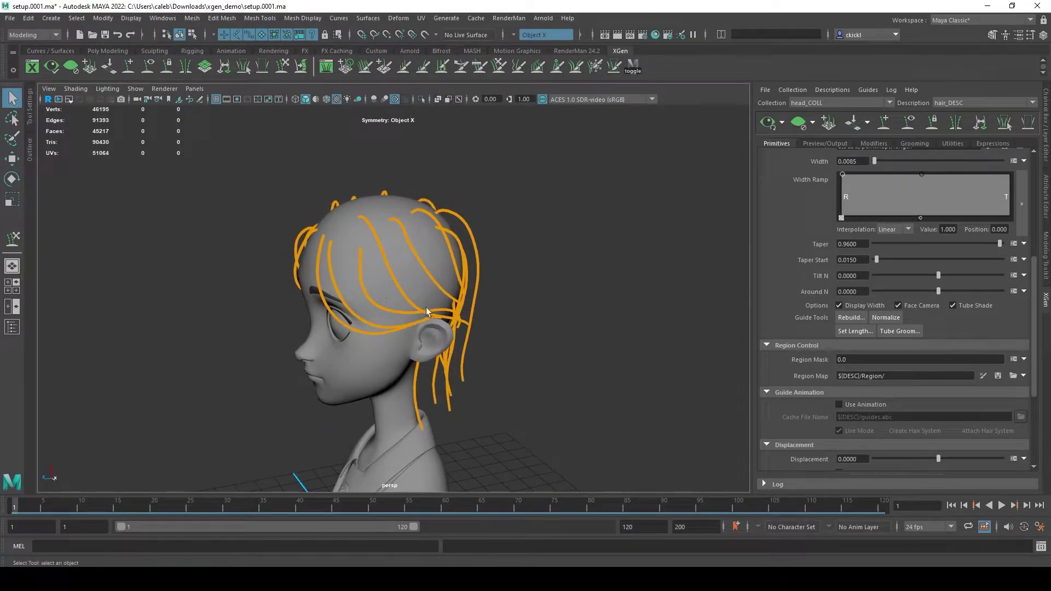
pyautogui.click(771, 123)
pyautogui.keyDown('alt'); pyautogui.moveTo(437, 299); pyautogui.dragTo(481, 269); pyautogui.keyUp('alt')
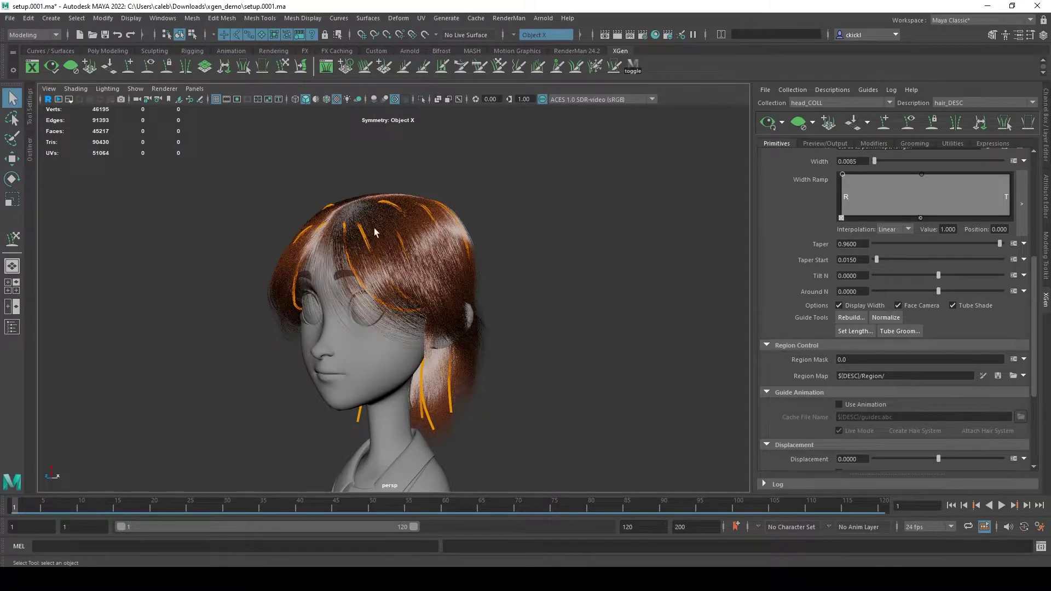
pyautogui.keyDown('alt'); pyautogui.moveTo(374, 233); pyautogui.dragTo(469, 298); pyautogui.keyUp('alt')
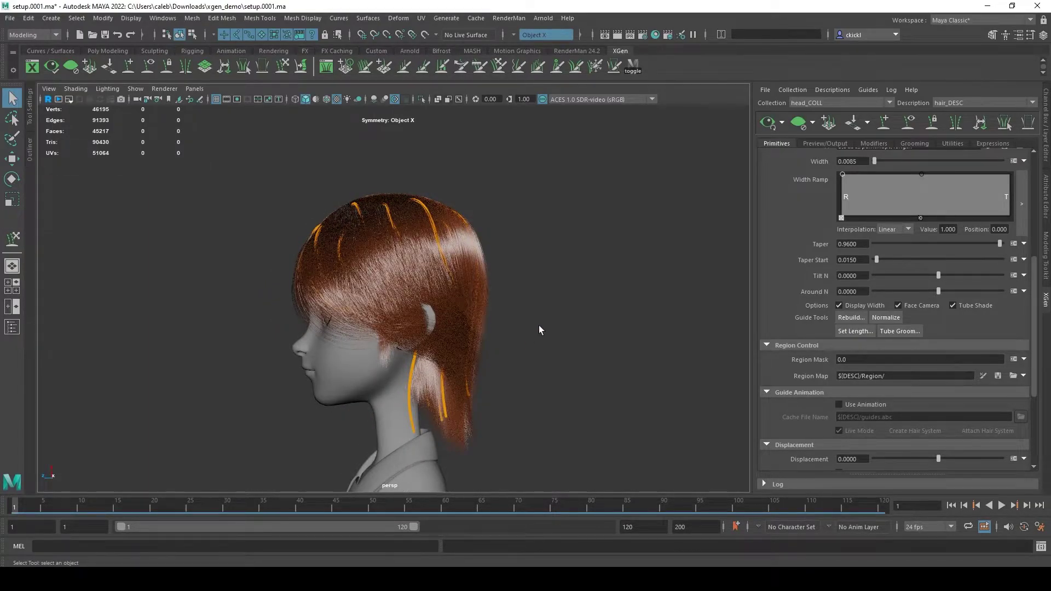
pyautogui.keyDown('alt'); pyautogui.moveTo(539, 330); pyautogui.dragTo(312, 188); pyautogui.keyUp('alt')
pyautogui.keyDown('alt'); pyautogui.moveTo(675, 363); pyautogui.dragTo(739, 306); pyautogui.keyUp('alt')
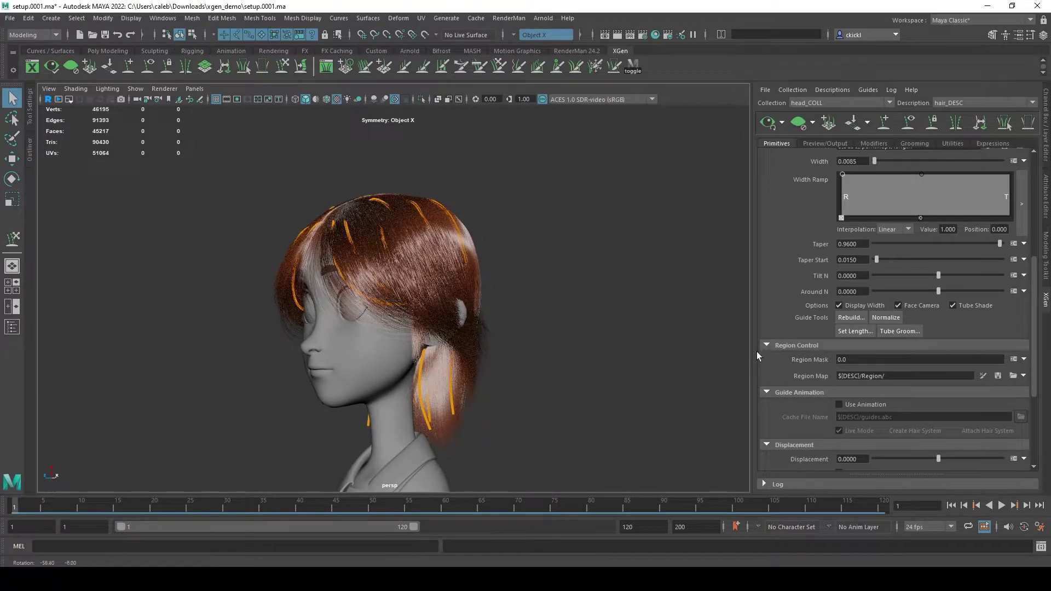
pyautogui.click(797, 126)
# Face the head straight on and generate the hair preview to compare both sides of the hairstyle
pyautogui.keyDown('alt'); pyautogui.moveTo(574, 212); pyautogui.dragTo(636, 207); pyautogui.keyUp('alt')
pyautogui.keyDown('alt'); pyautogui.moveTo(567, 228); pyautogui.dragTo(624, 255, button='right'); pyautogui.keyUp('alt')
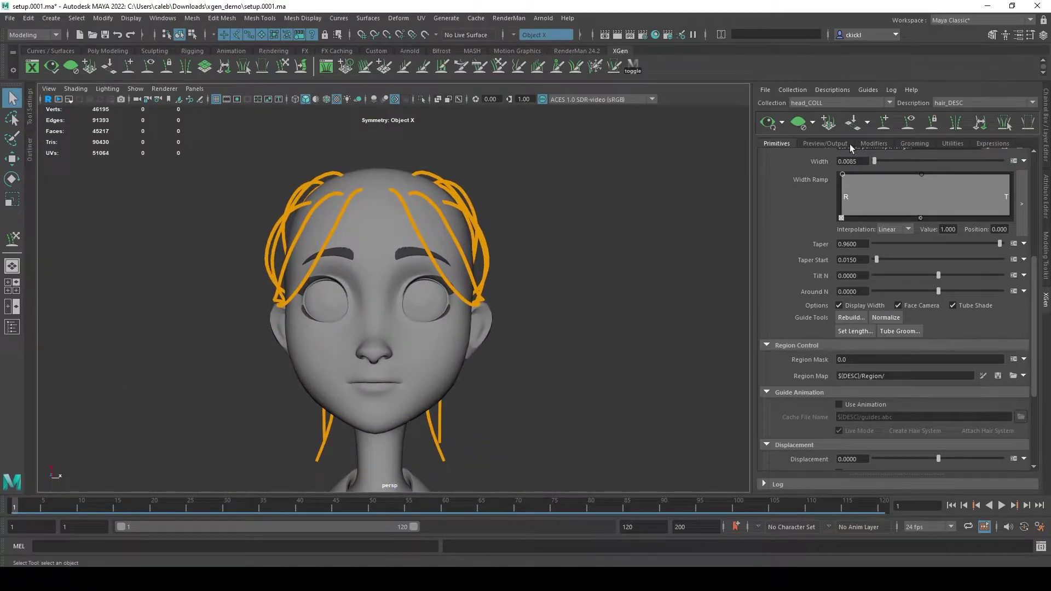
pyautogui.click(771, 126)
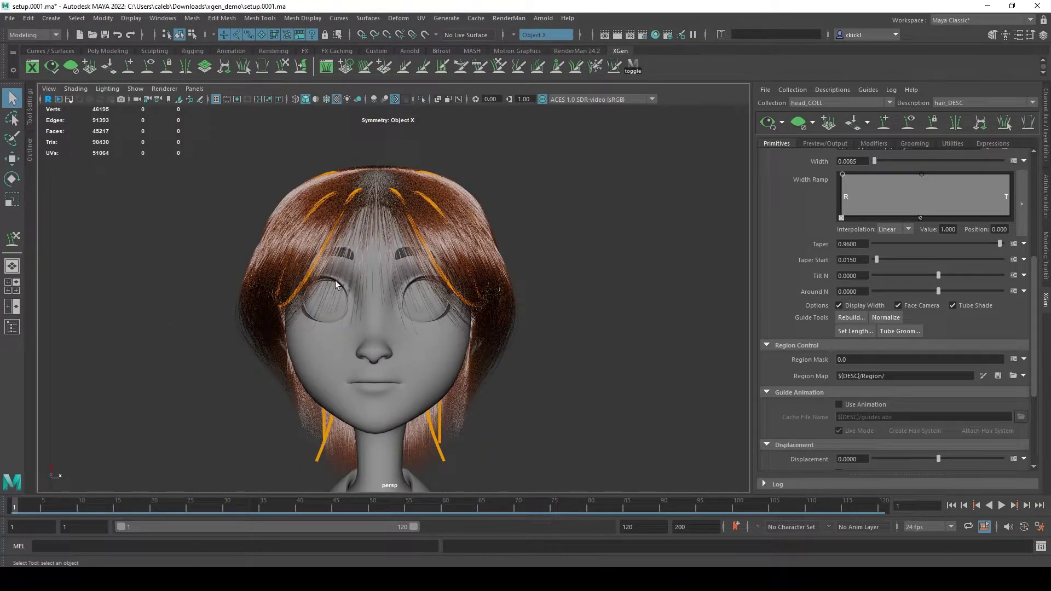
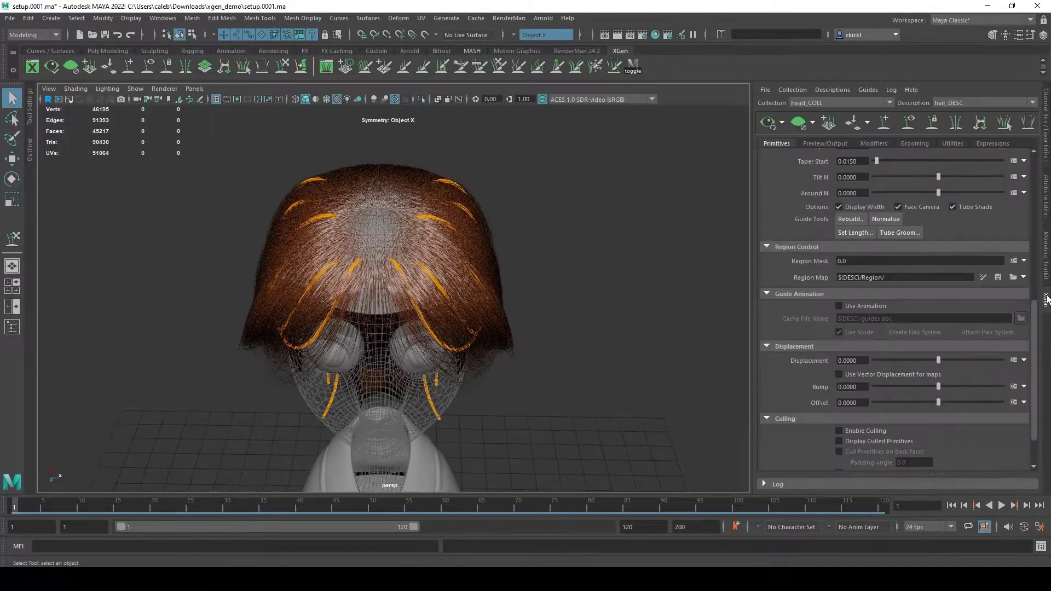
# Create a region map named Region for the hair with a map resolution of 20 and a red start color
pyautogui.keyDown('alt'); pyautogui.moveTo(709, 306); pyautogui.dragTo(691, 281); pyautogui.keyUp('alt')
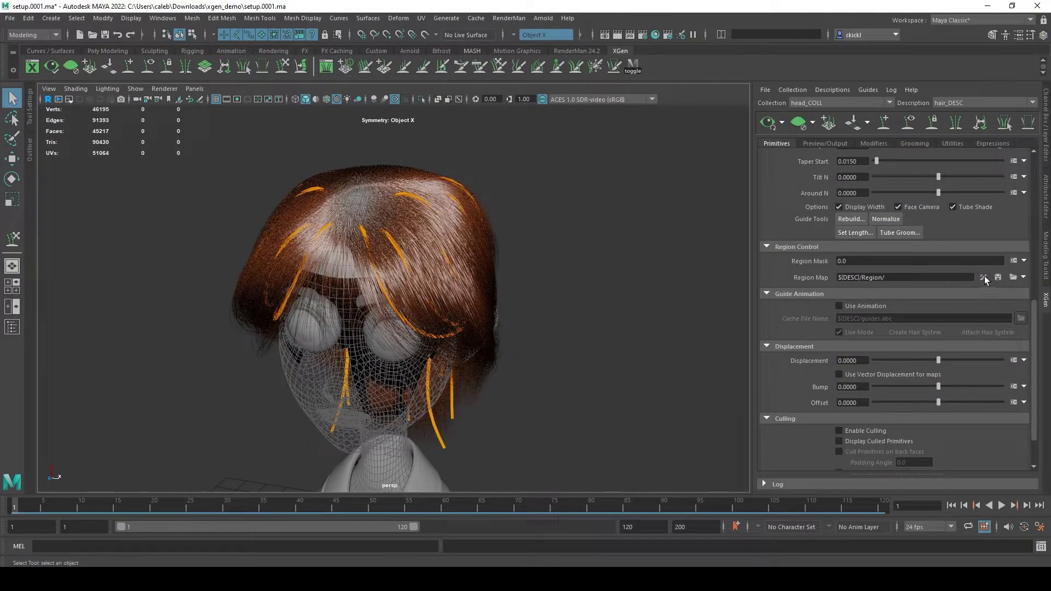
pyautogui.click(1023, 278)
pyautogui.click(1010, 292)
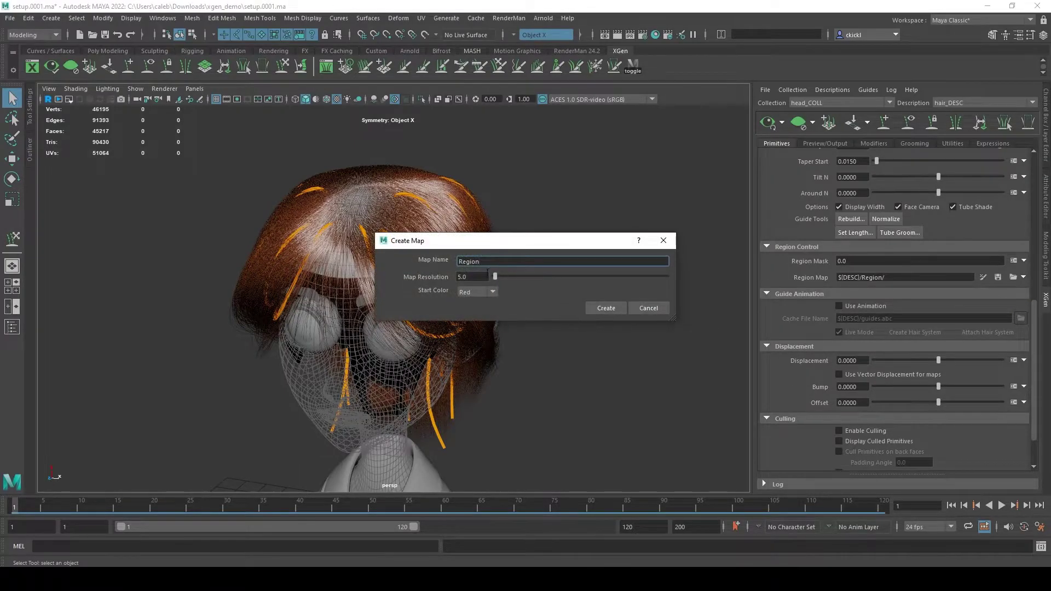
pyautogui.press('Tab')
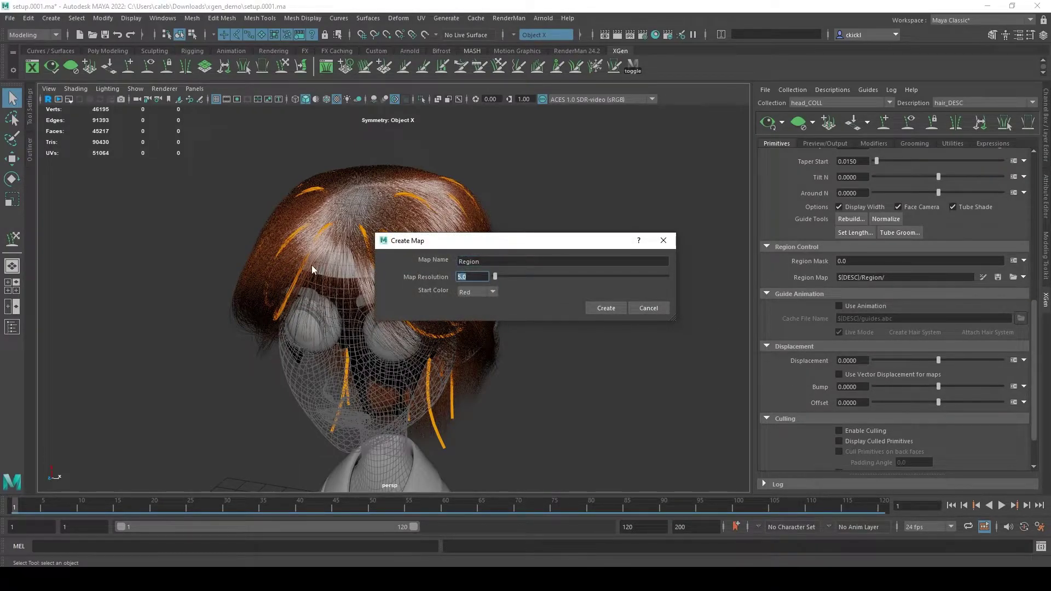
pyautogui.write('20')
pyautogui.press('Return')
pyautogui.click(600, 308)
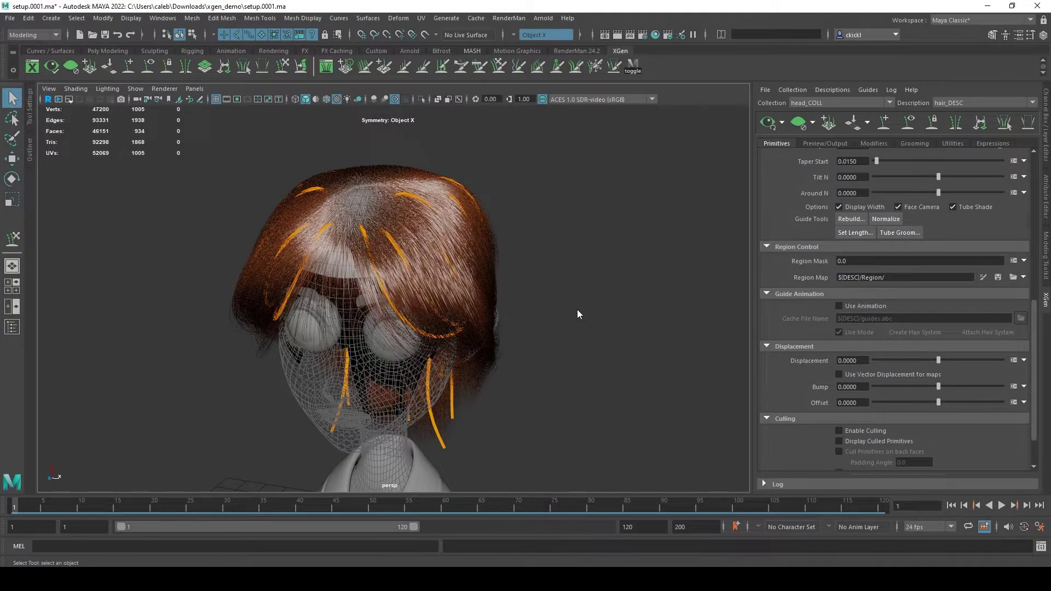
# Clear the hair preview and inspect the guides on both sides of the red scalp's center line
pyautogui.click(803, 125)
pyautogui.keyDown('alt'); pyautogui.moveTo(610, 207); pyautogui.dragTo(471, 296); pyautogui.keyUp('alt')
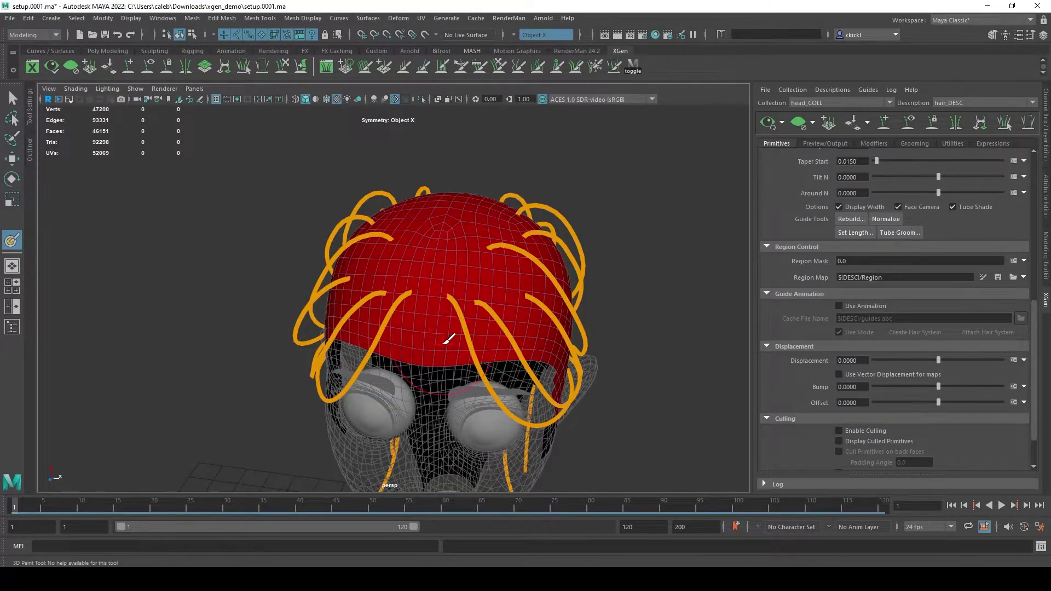
pyautogui.keyDown('alt'); pyautogui.moveTo(448, 340); pyautogui.dragTo(520, 298); pyautogui.keyUp('alt')
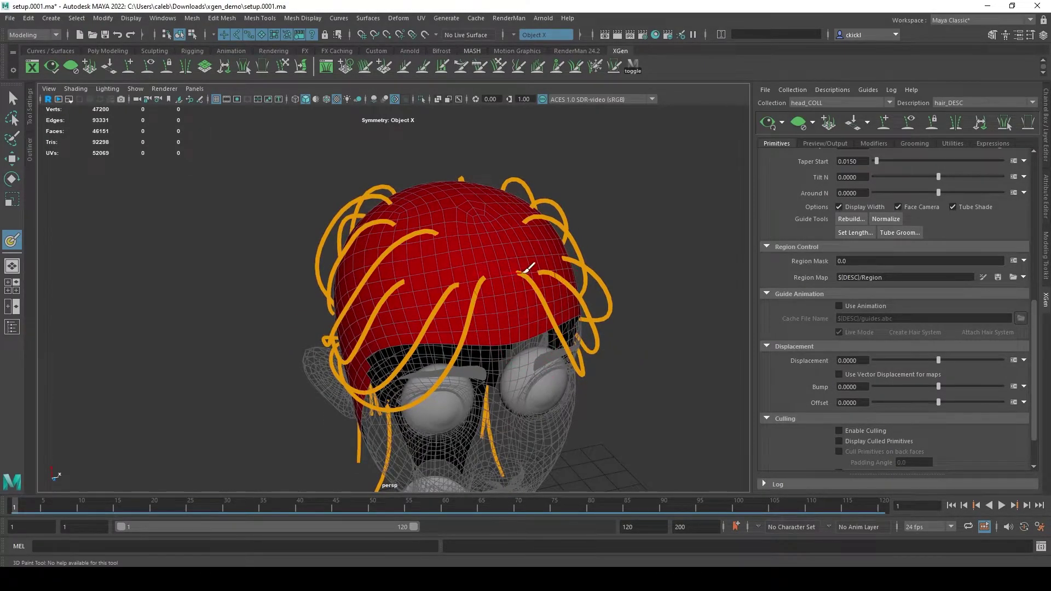
pyautogui.keyDown('alt'); pyautogui.moveTo(635, 359); pyautogui.dragTo(446, 262); pyautogui.keyUp('alt')
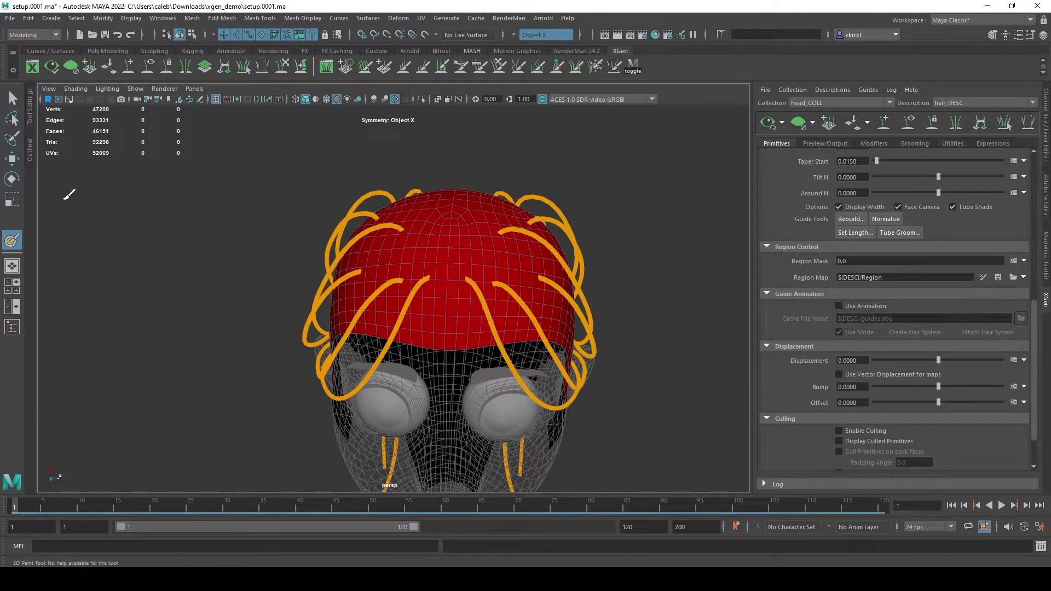
# Set the 3D Paint Tool to the solid round brush and choose blue as its paint color
pyautogui.click(30, 120)
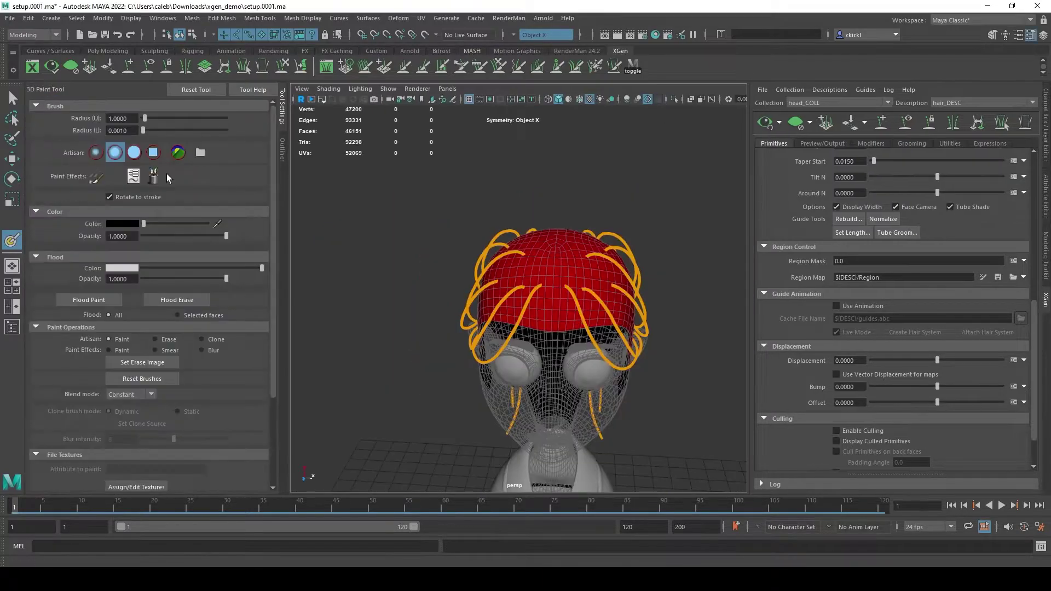
pyautogui.click(134, 152)
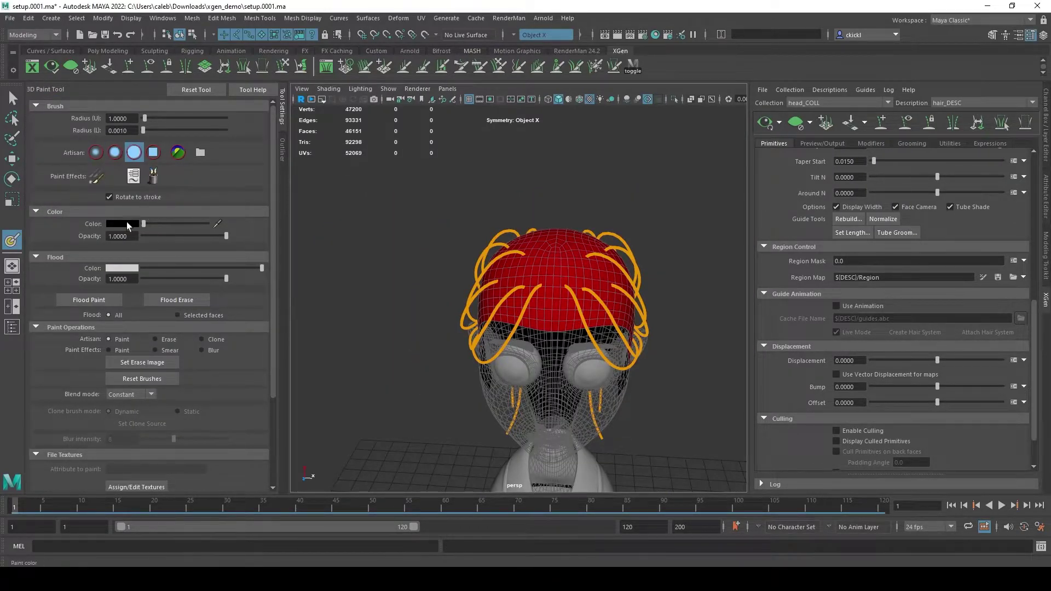
pyautogui.click(123, 223)
pyautogui.click(142, 203)
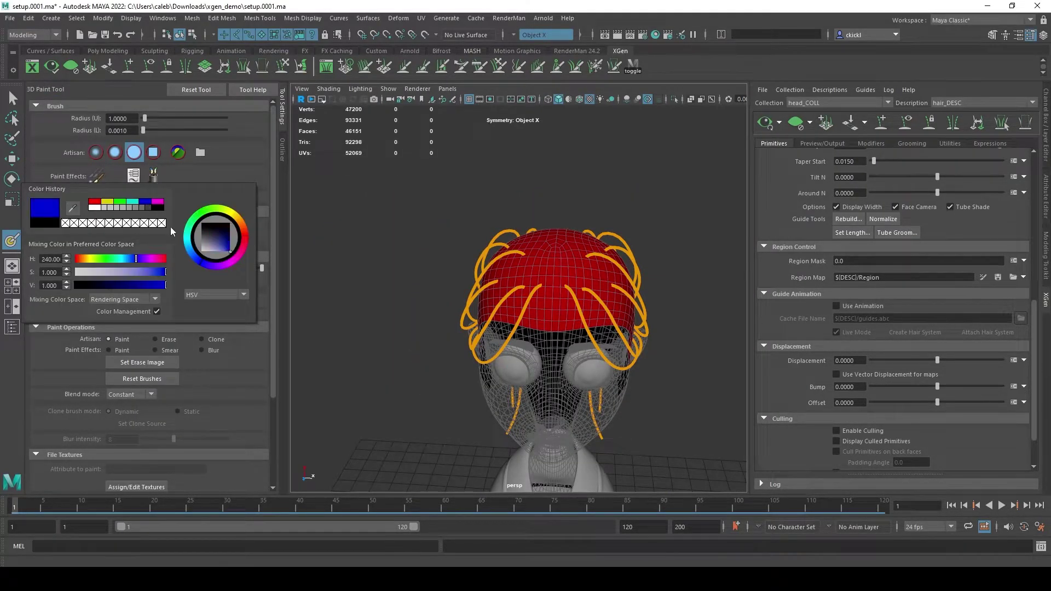
# Paint the front scalp section around the guides on the character's left of the center line blue and save the region map
pyautogui.scroll(3, 669, 314)
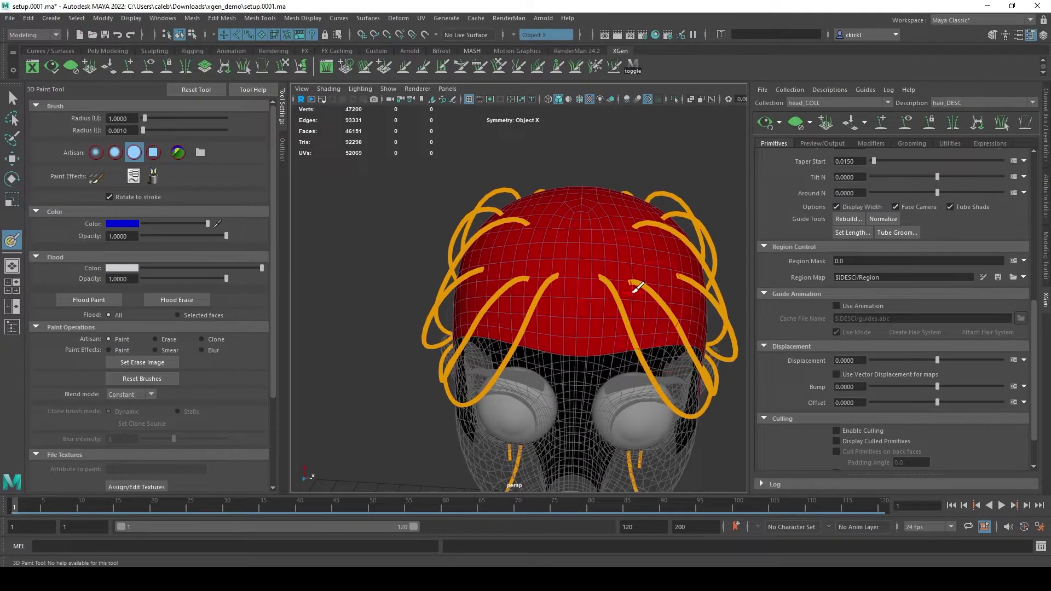
pyautogui.moveTo(611, 295)
pyautogui.mouseDown()
pyautogui.moveTo(605, 282)
pyautogui.moveTo(648, 319)
pyautogui.moveTo(609, 300)
pyautogui.moveTo(608, 338)
pyautogui.moveTo(664, 333)
pyautogui.moveTo(628, 277)
pyautogui.moveTo(669, 323)
pyautogui.moveTo(664, 259)
pyautogui.mouseUp()
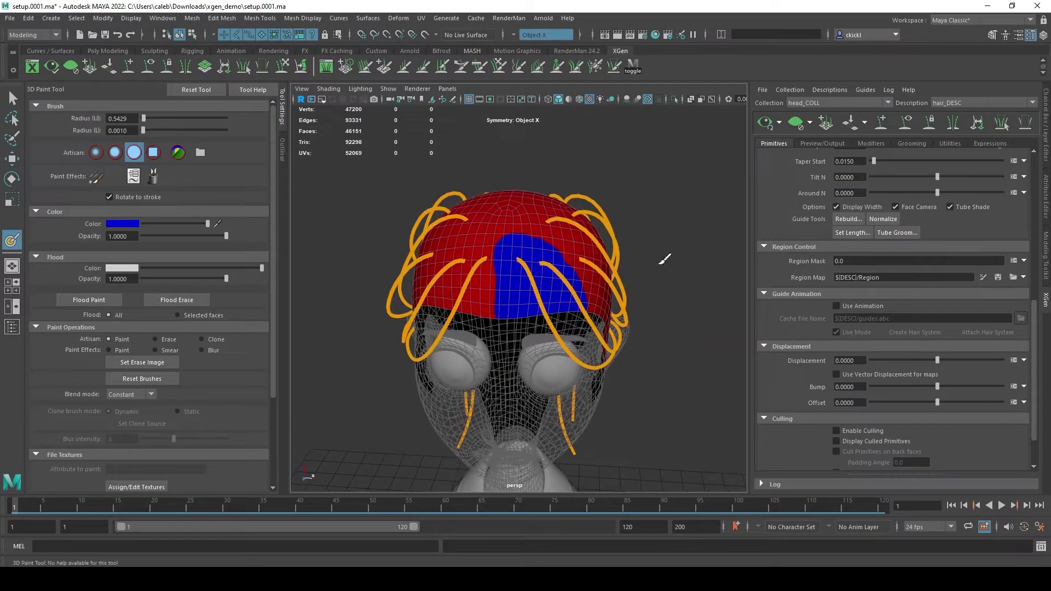
pyautogui.click(998, 277)
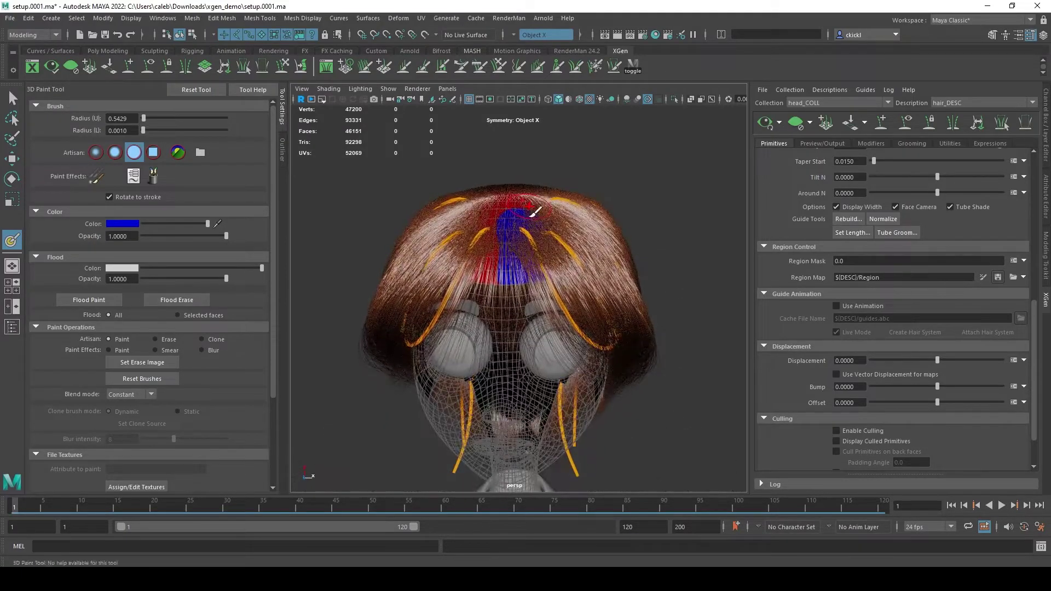
# Leave the paint tool, set the Region Mask to 1.0, and inspect the hair parting from the front and side
pyautogui.press('q')
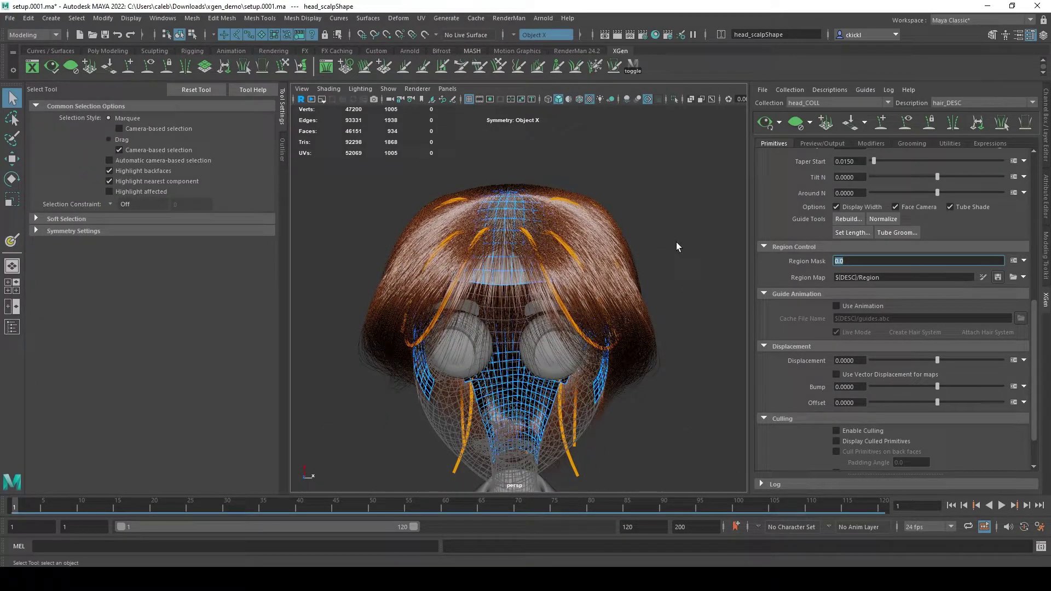
pyautogui.write('1.0')
pyautogui.press('Return')
pyautogui.keyDown('alt'); pyautogui.moveTo(675, 242); pyautogui.dragTo(591, 287, button='right'); pyautogui.keyUp('alt')
pyautogui.keyDown('alt'); pyautogui.moveTo(505, 235); pyautogui.dragTo(473, 200); pyautogui.keyUp('alt')
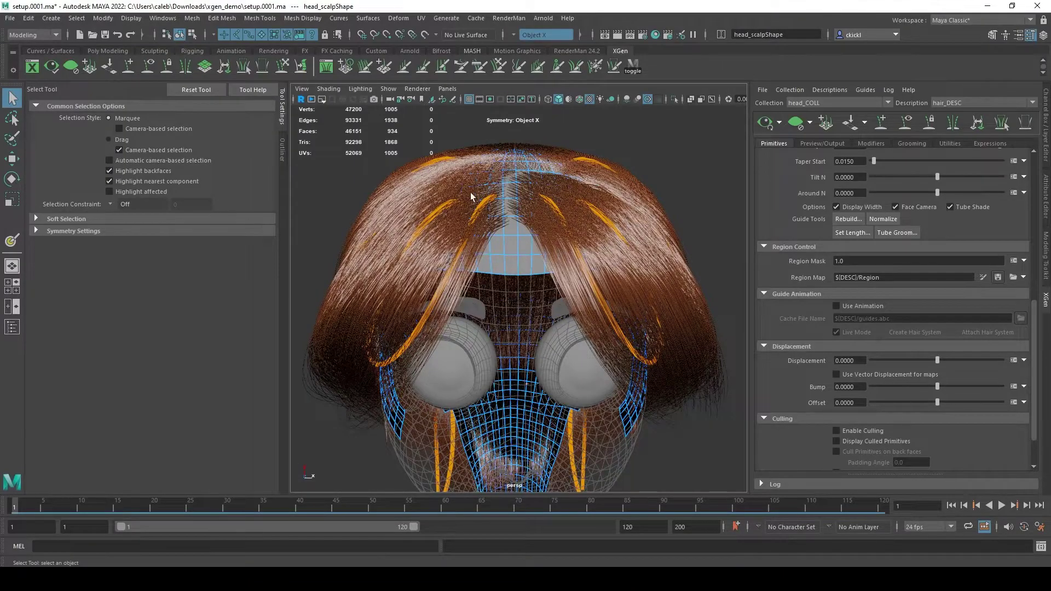
pyautogui.keyDown('alt'); pyautogui.moveTo(419, 323); pyautogui.dragTo(613, 290); pyautogui.keyUp('alt')
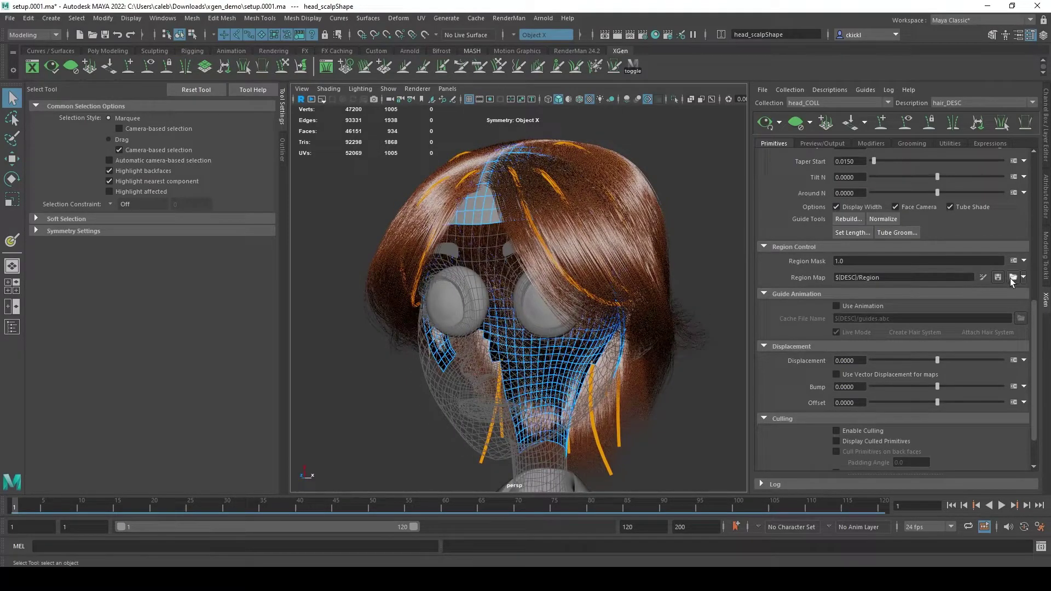
# Copy the map('${DESC}/paintmaps/mask') line from the density mask's expression and close the editor without changing it
pyautogui.moveTo(909, 278); pyautogui.dragTo(733, 276)
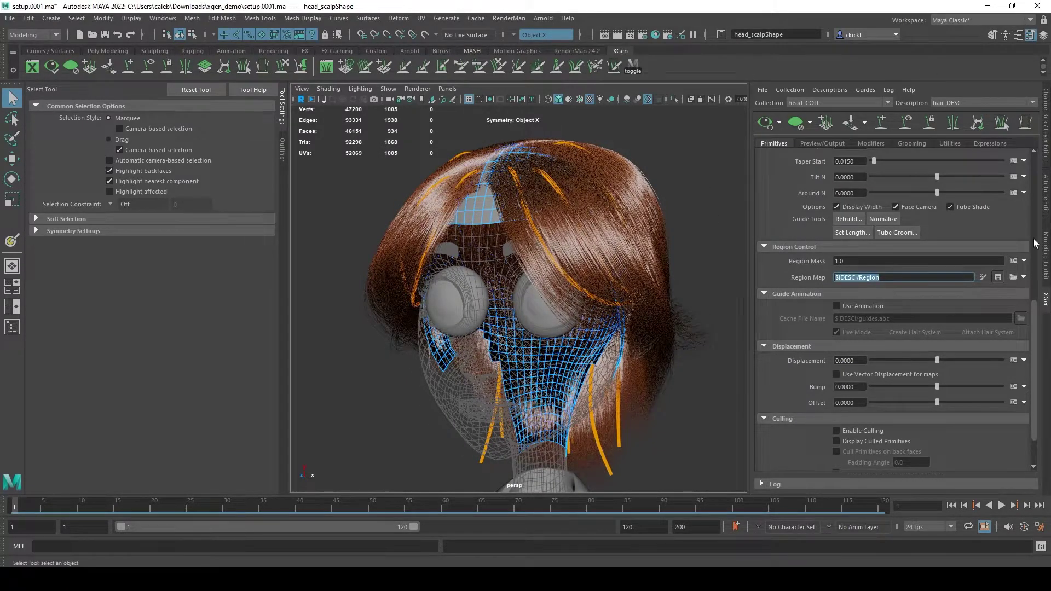
pyautogui.scroll(10, 951, 250)
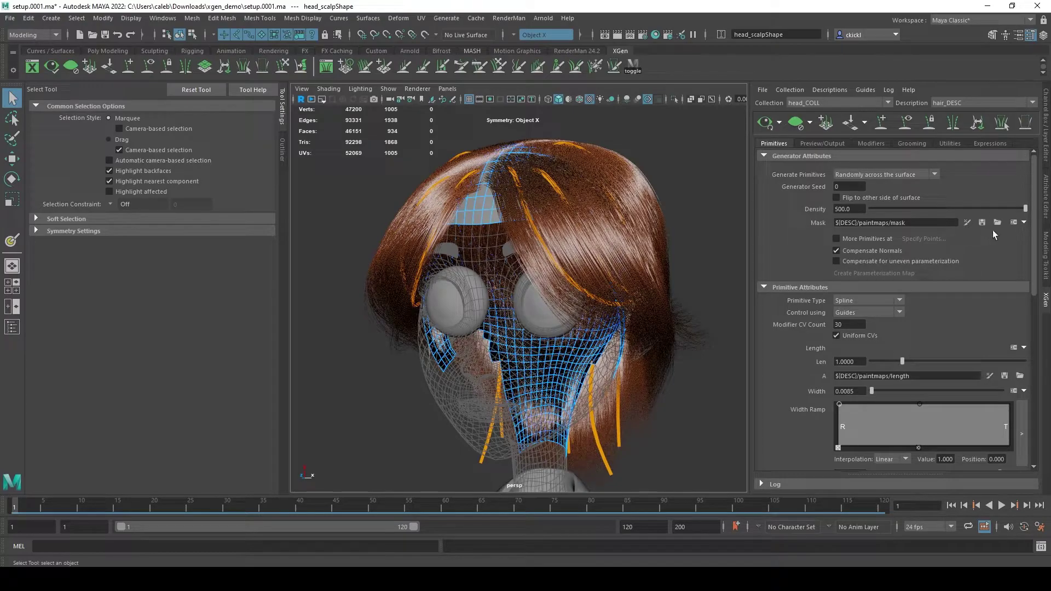
pyautogui.click(1014, 222)
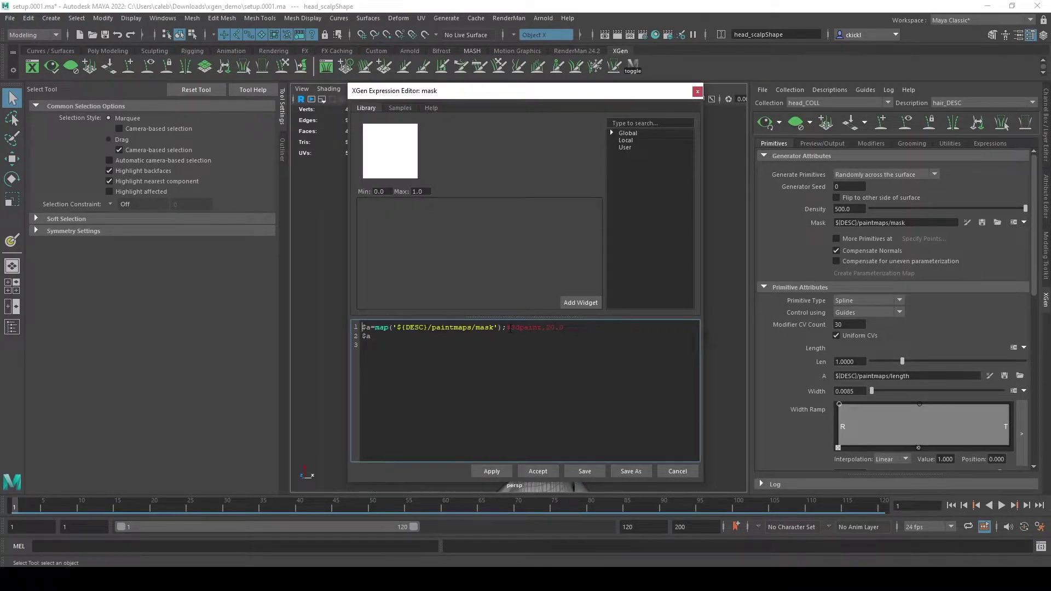
pyautogui.moveTo(507, 328); pyautogui.dragTo(329, 329)
pyautogui.hotkey('ctrl', 'c')
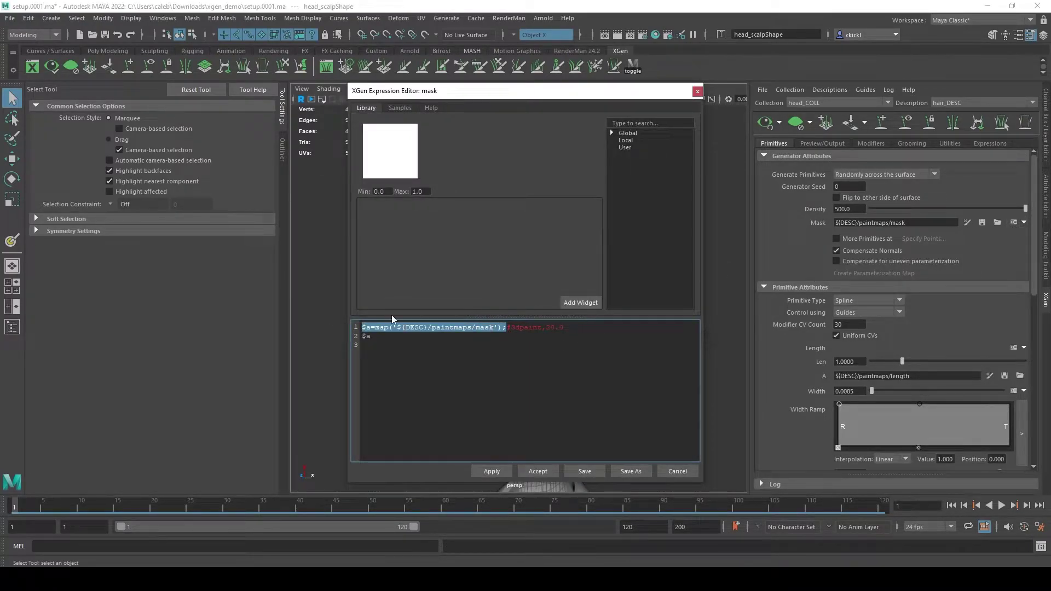
pyautogui.click(675, 471)
# In the Primitive Color expression, comment out the color line, add $a=map('${DESC}/Region'); above it, and accept
pyautogui.click(823, 143)
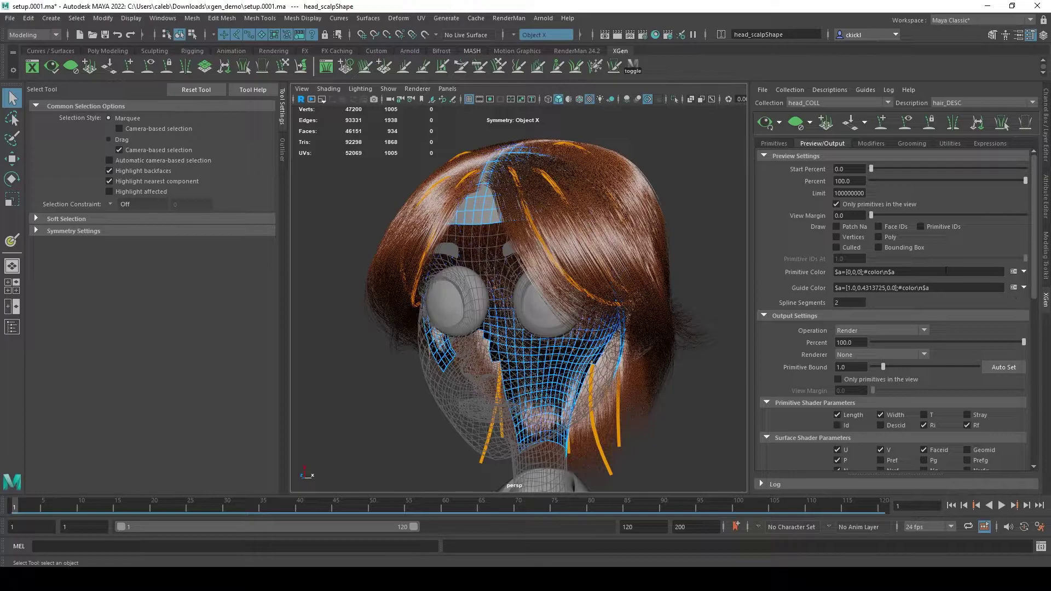
pyautogui.click(1014, 271)
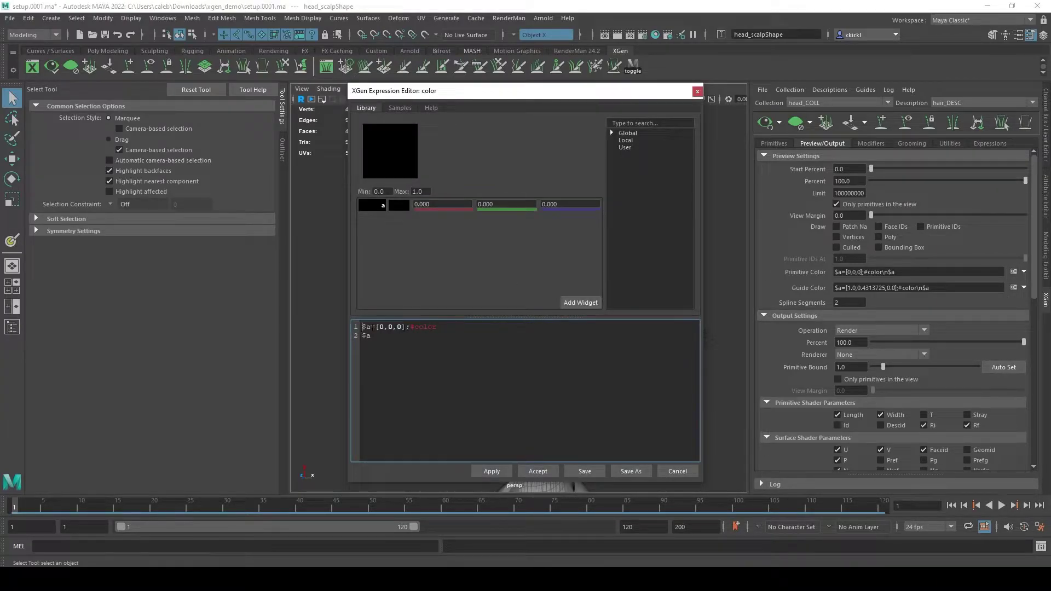
pyautogui.write('#')
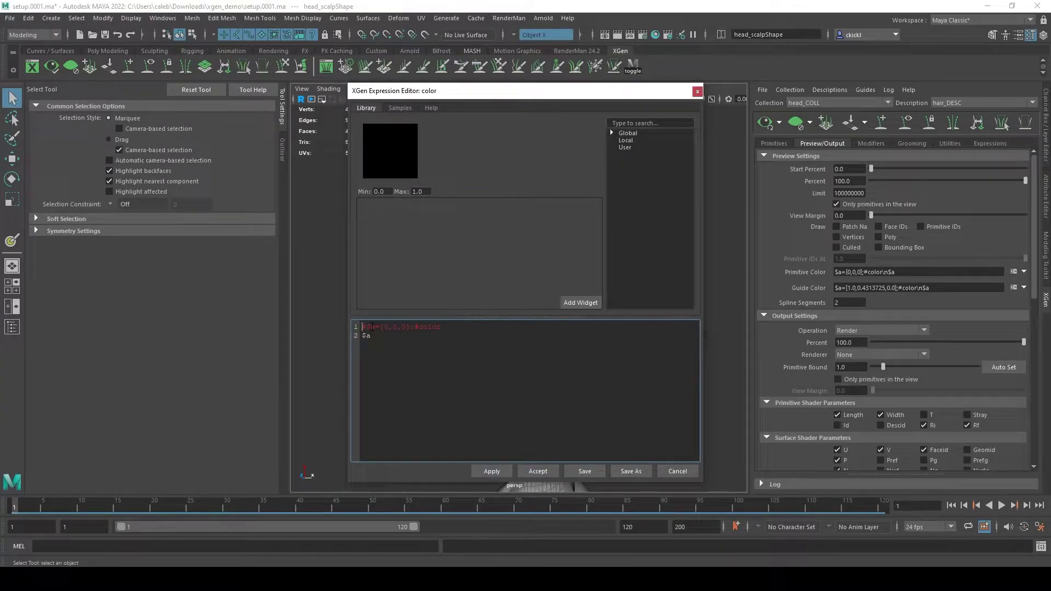
pyautogui.press('Return')
pyautogui.press('Up')
pyautogui.hotkey('ctrl', 'v')
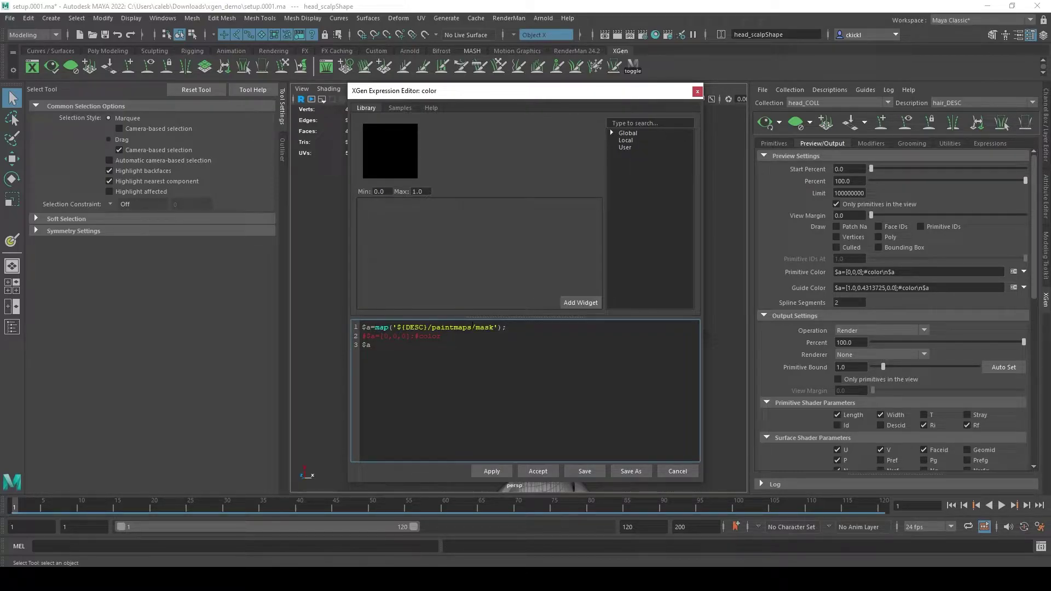
pyautogui.moveTo(493, 327); pyautogui.dragTo(437, 327)
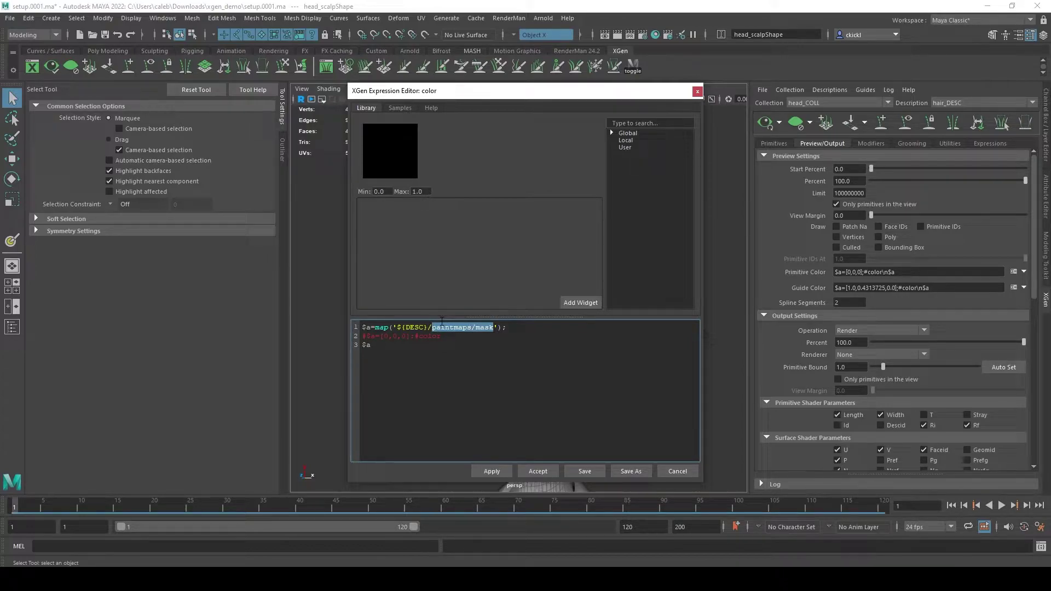
pyautogui.write('Regio')
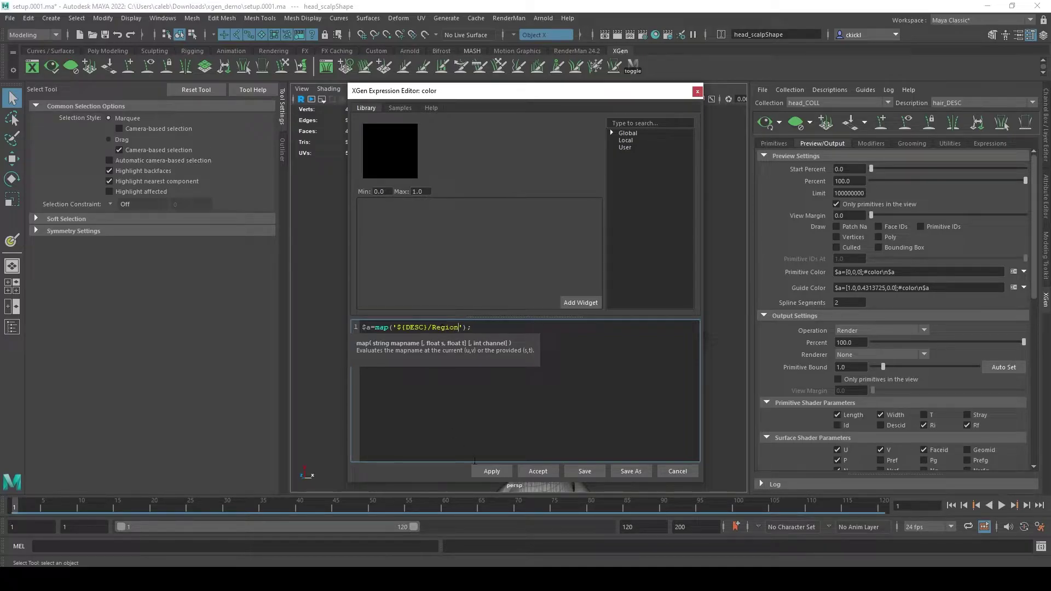
pyautogui.click(491, 471)
pyautogui.click(537, 471)
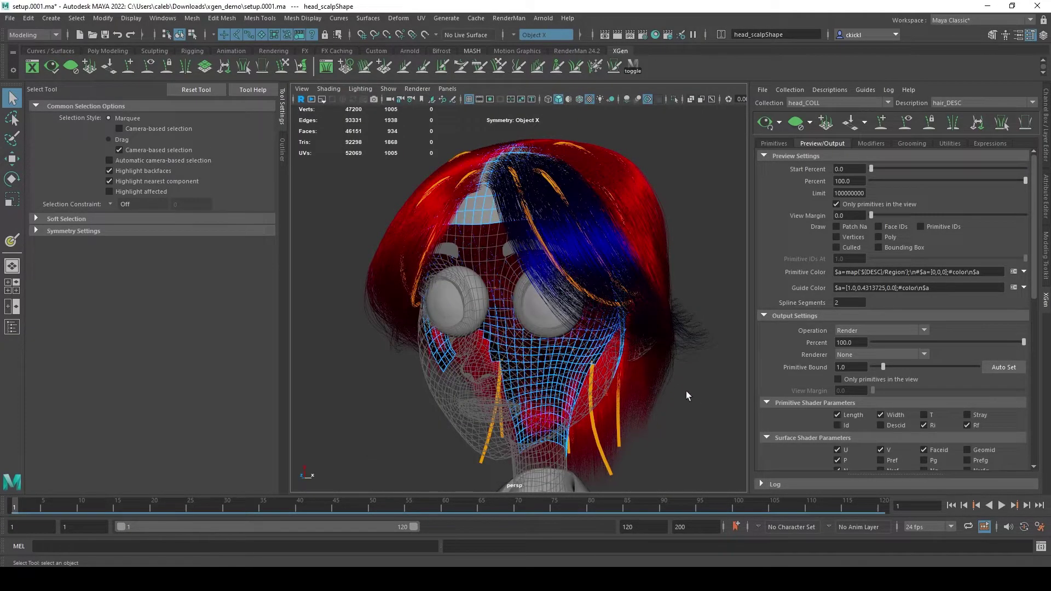
# In the Guide Color expression, comment out the orange color line, add $a=map('${DESC}/Region'); above it, and accept
pyautogui.keyDown('alt'); pyautogui.moveTo(688, 395); pyautogui.dragTo(709, 410); pyautogui.keyUp('alt')
pyautogui.keyDown('alt'); pyautogui.moveTo(602, 253); pyautogui.dragTo(621, 285); pyautogui.keyUp('alt')
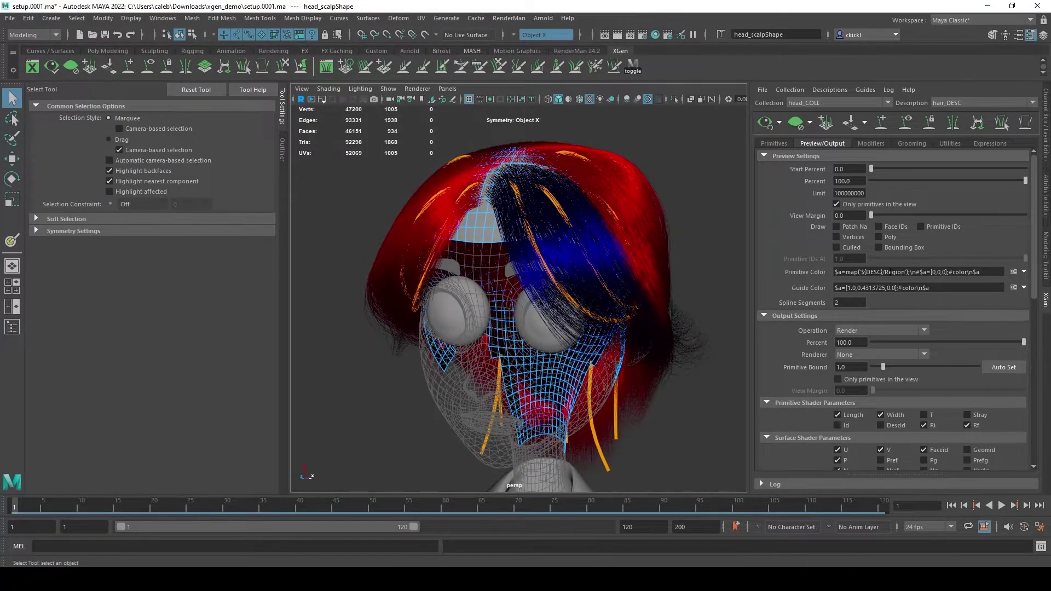
pyautogui.click(1013, 288)
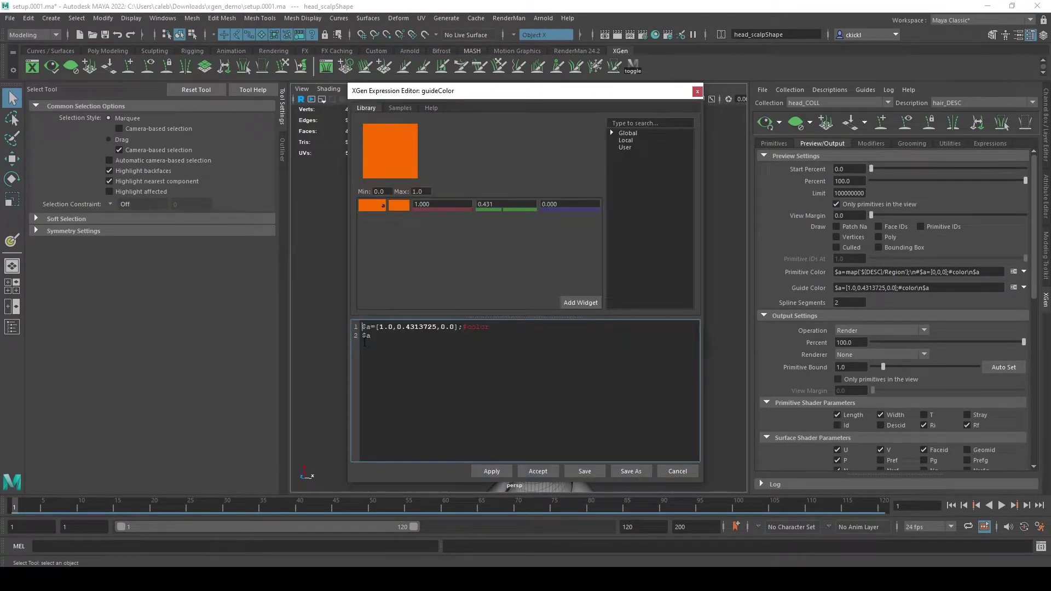
pyautogui.write('#')
pyautogui.press('Return')
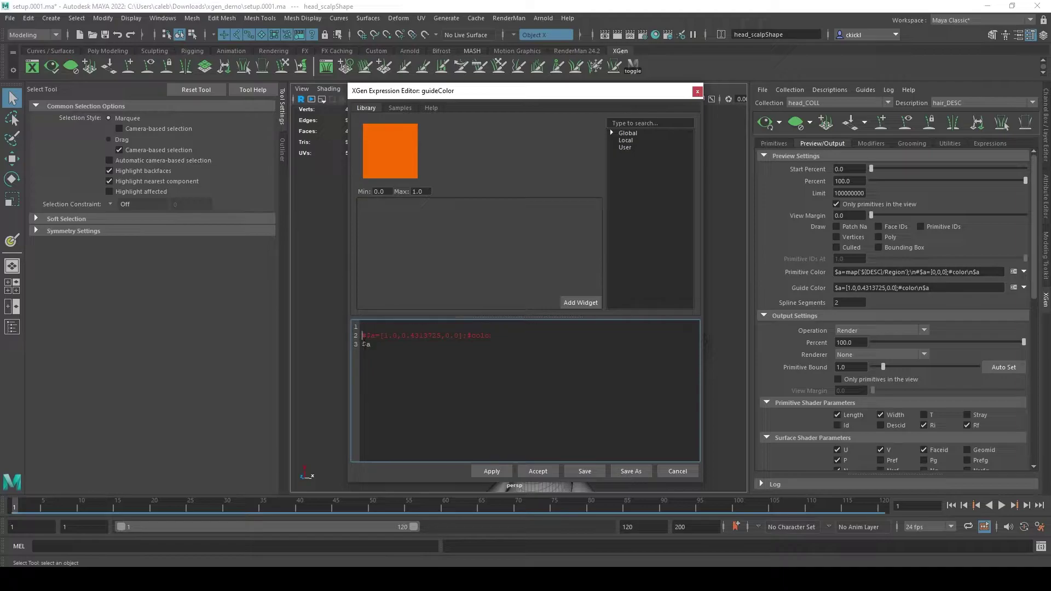
pyautogui.hotkey('ctrl', 'v')
pyautogui.moveTo(493, 326); pyautogui.dragTo(430, 328)
pyautogui.write('/')
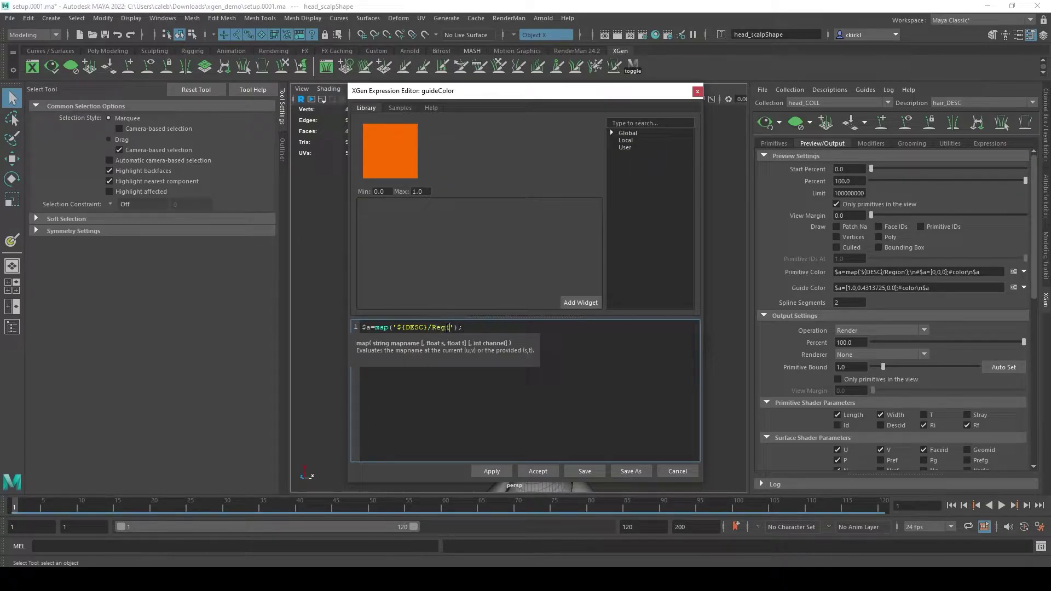
pyautogui.click(492, 470)
pyautogui.click(525, 469)
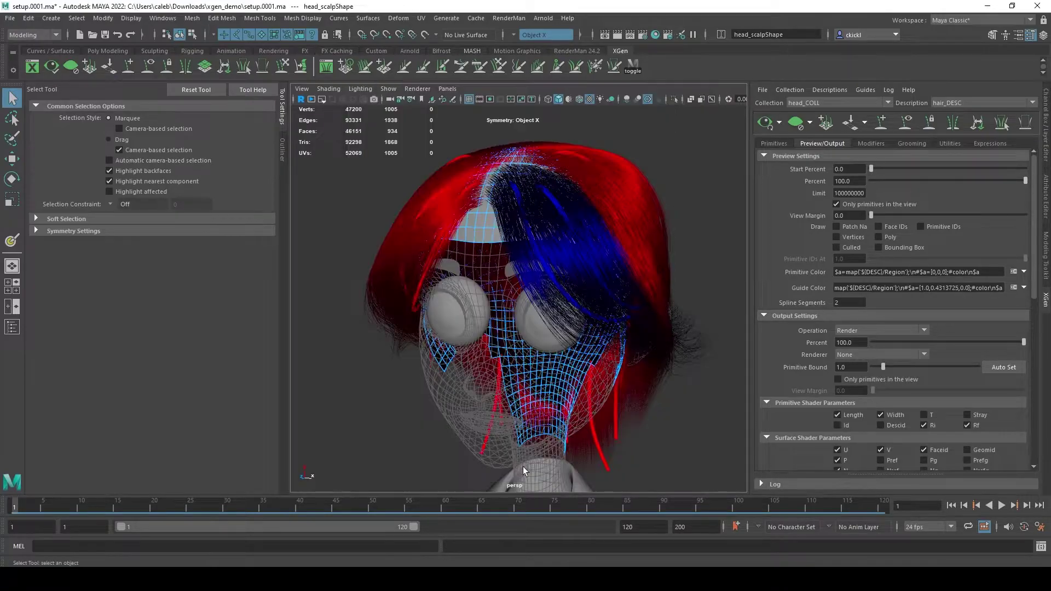
# In the Primitive Color expression, delete the map('${DESC}/Region') line, uncomment the $a=[0,0,0] color line, apply, and accept
pyautogui.keyDown('alt'); pyautogui.moveTo(523, 466); pyautogui.dragTo(645, 413); pyautogui.keyUp('alt')
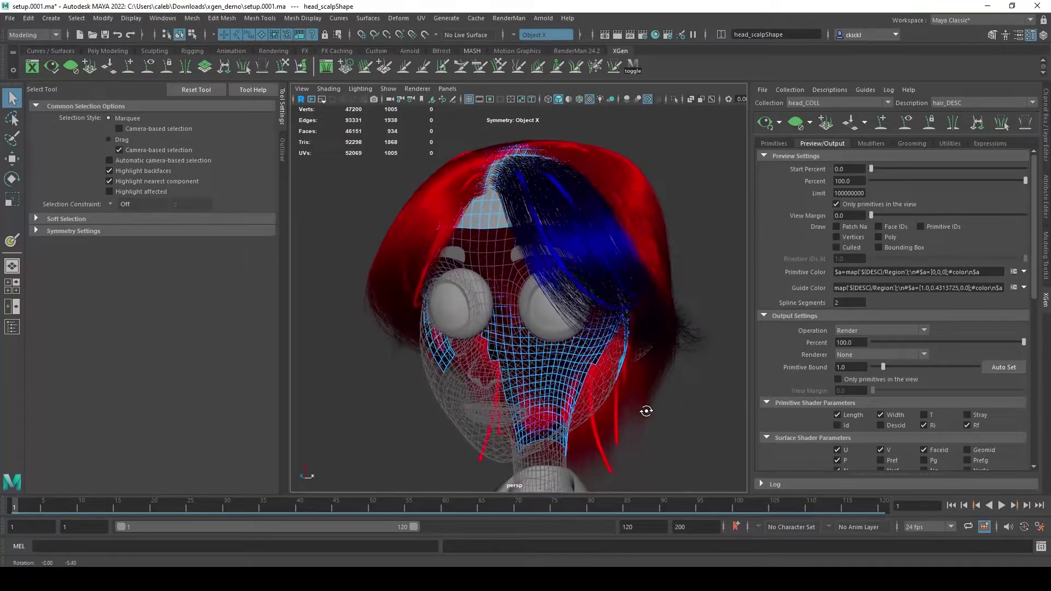
pyautogui.keyDown('alt'); pyautogui.moveTo(642, 278); pyautogui.dragTo(748, 367); pyautogui.keyUp('alt')
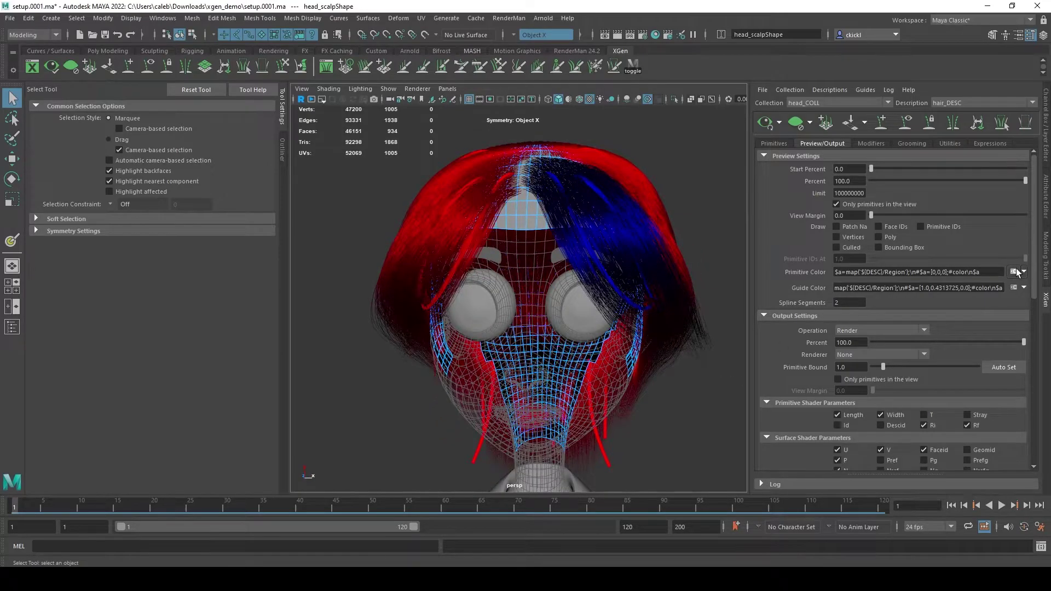
pyautogui.click(1013, 271)
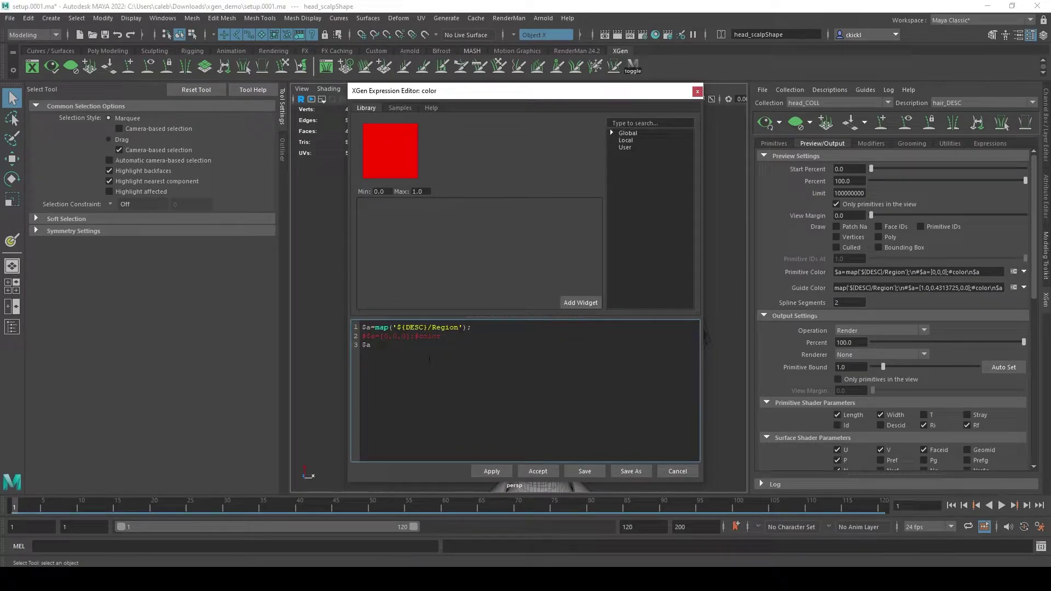
pyautogui.moveTo(480, 324); pyautogui.dragTo(223, 326)
pyautogui.press('BackSpace')
pyautogui.press('Delete')
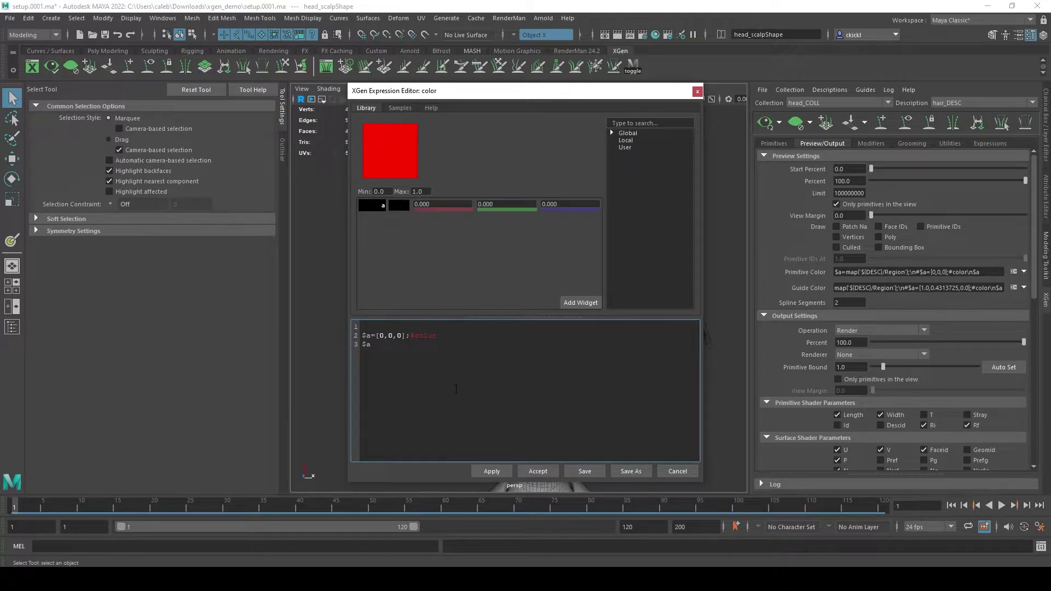
pyautogui.click(504, 472)
pyautogui.click(529, 471)
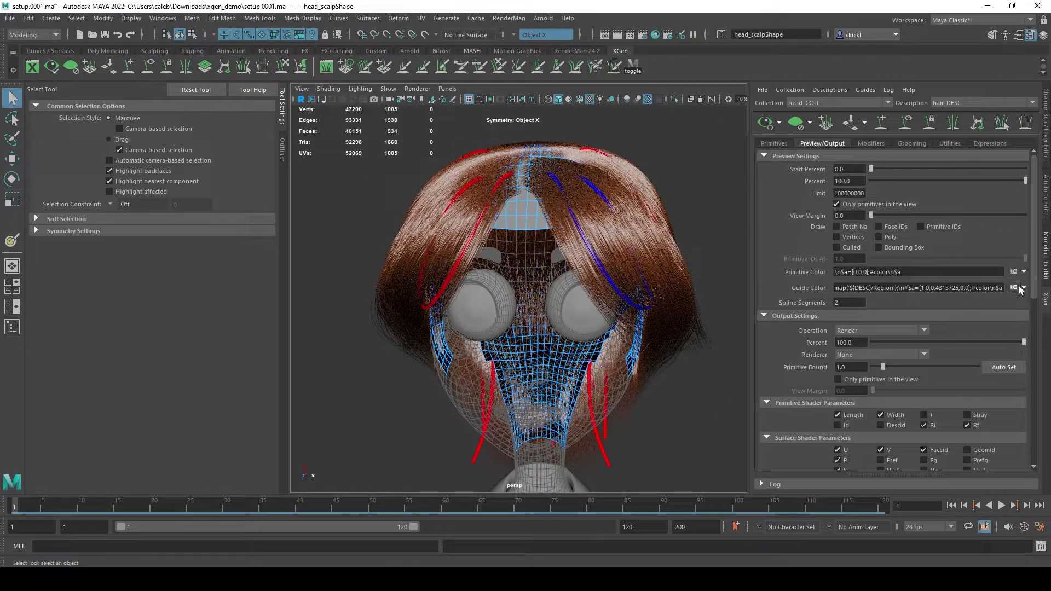
# In the Guide Color expression, delete the Region map line, restore $a=[1.0,0.4313725,0.0], and accept
pyautogui.click(1016, 288)
pyautogui.moveTo(366, 339); pyautogui.dragTo(351, 317)
pyautogui.press('BackSpace')
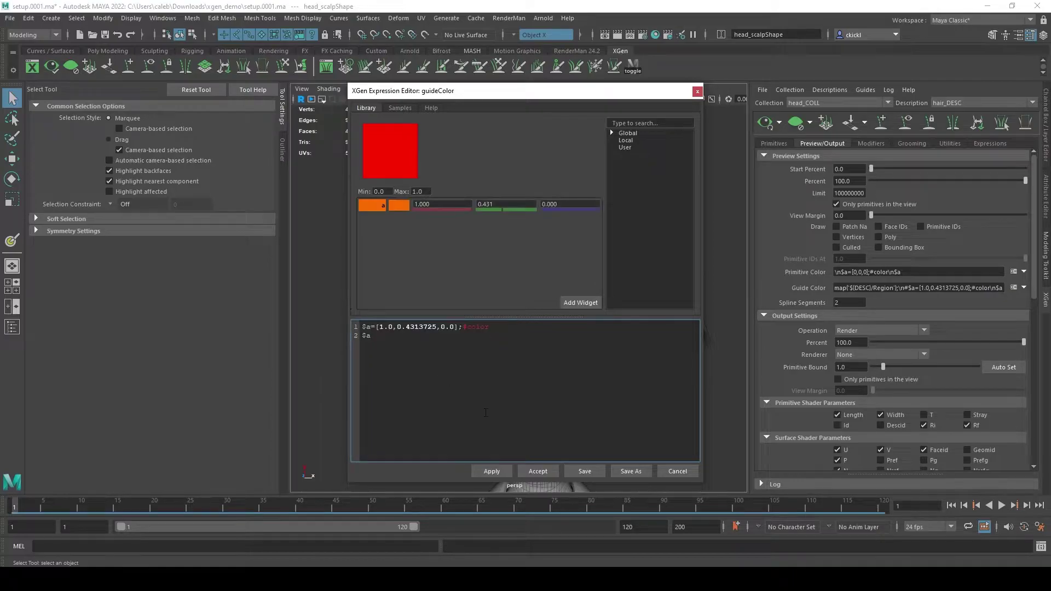
pyautogui.click(528, 472)
# Inspect the guides with the hair preview cleared, and examine the hair parting from the front and above
pyautogui.keyDown('alt'); pyautogui.moveTo(692, 316); pyautogui.dragTo(635, 174); pyautogui.keyUp('alt')
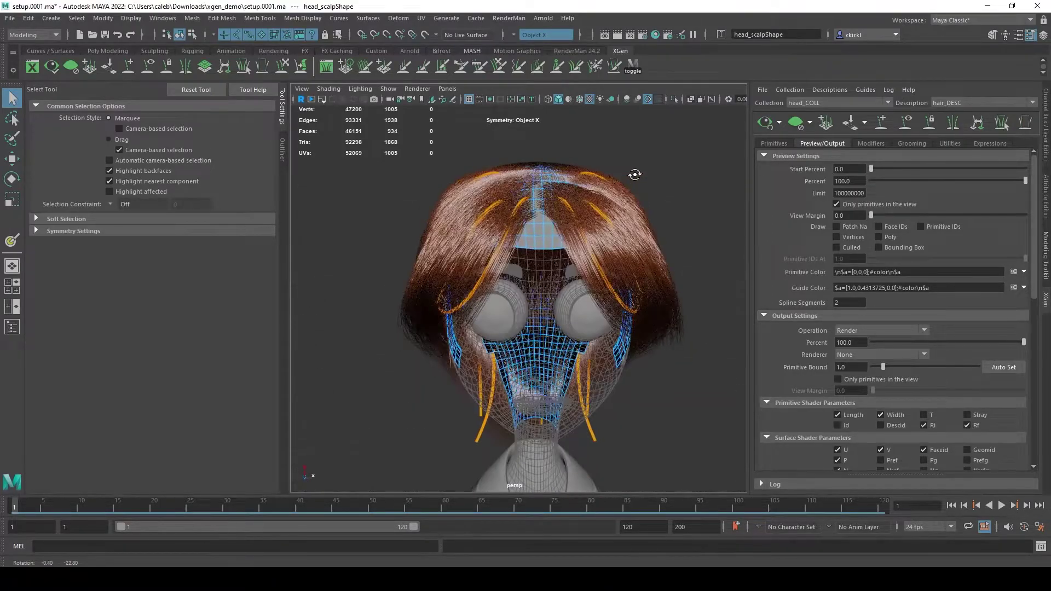
pyautogui.keyDown('alt'); pyautogui.moveTo(681, 199); pyautogui.dragTo(526, 266); pyautogui.keyUp('alt')
pyautogui.click(800, 124)
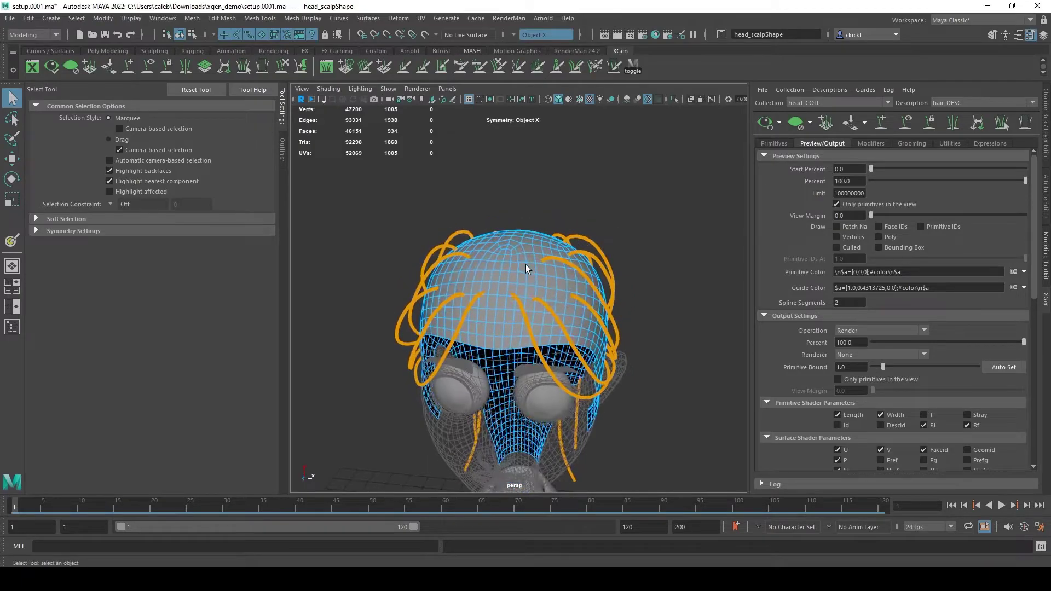
pyautogui.keyDown('alt'); pyautogui.moveTo(546, 225); pyautogui.dragTo(529, 259); pyautogui.keyUp('alt')
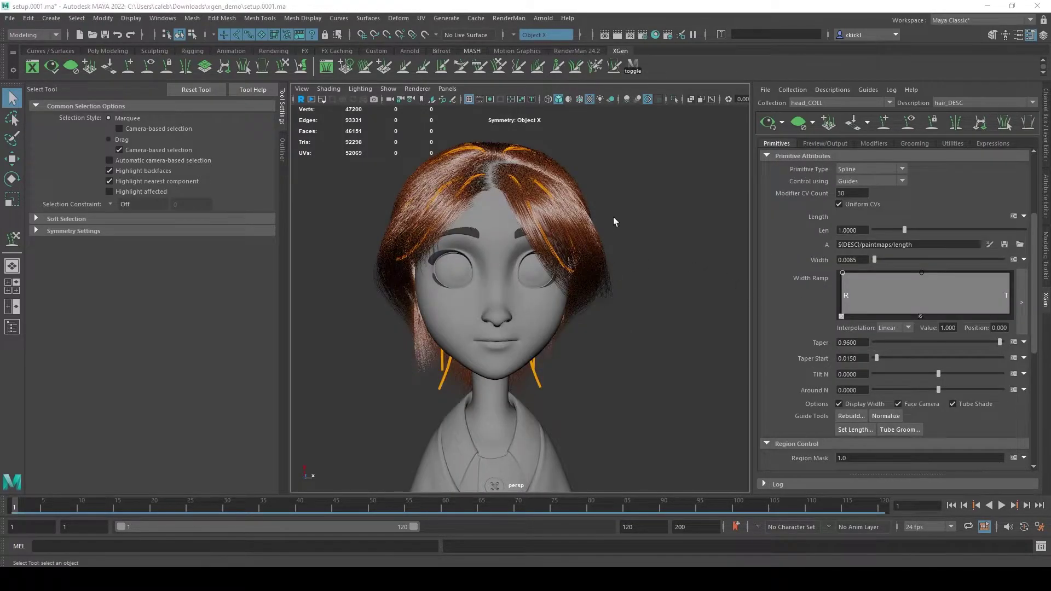
pyautogui.keyDown('alt'); pyautogui.moveTo(614, 222); pyautogui.dragTo(605, 255); pyautogui.keyUp('alt')
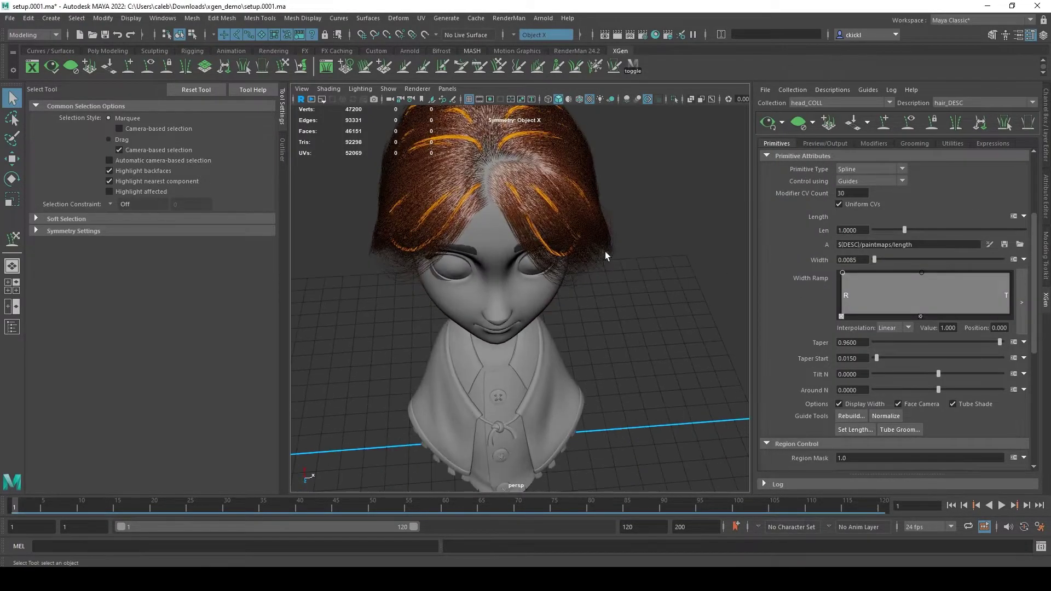
pyautogui.keyDown('alt'); pyautogui.moveTo(519, 176); pyautogui.dragTo(516, 249); pyautogui.keyUp('alt')
pyautogui.keyDown('alt'); pyautogui.moveTo(516, 249); pyautogui.dragTo(641, 270, button='right'); pyautogui.keyUp('alt')
pyautogui.keyDown('alt'); pyautogui.moveTo(640, 270); pyautogui.dragTo(592, 340); pyautogui.keyUp('alt')
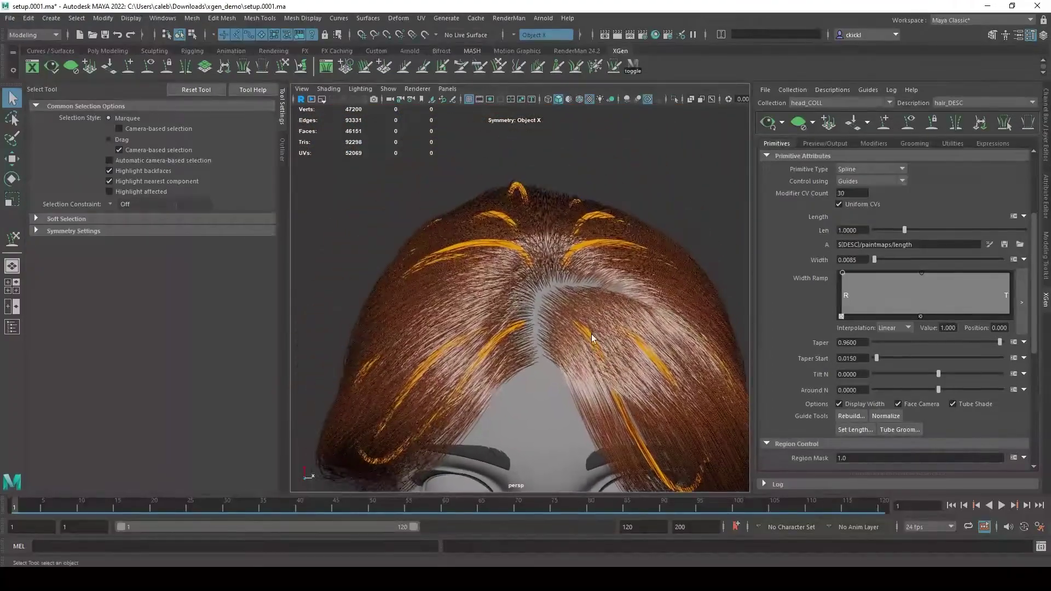
pyautogui.keyDown('alt'); pyautogui.moveTo(591, 340); pyautogui.dragTo(450, 232, button='right'); pyautogui.keyUp('alt')
pyautogui.keyDown('alt'); pyautogui.moveTo(526, 263); pyautogui.dragTo(474, 244, button='right'); pyautogui.keyUp('alt')
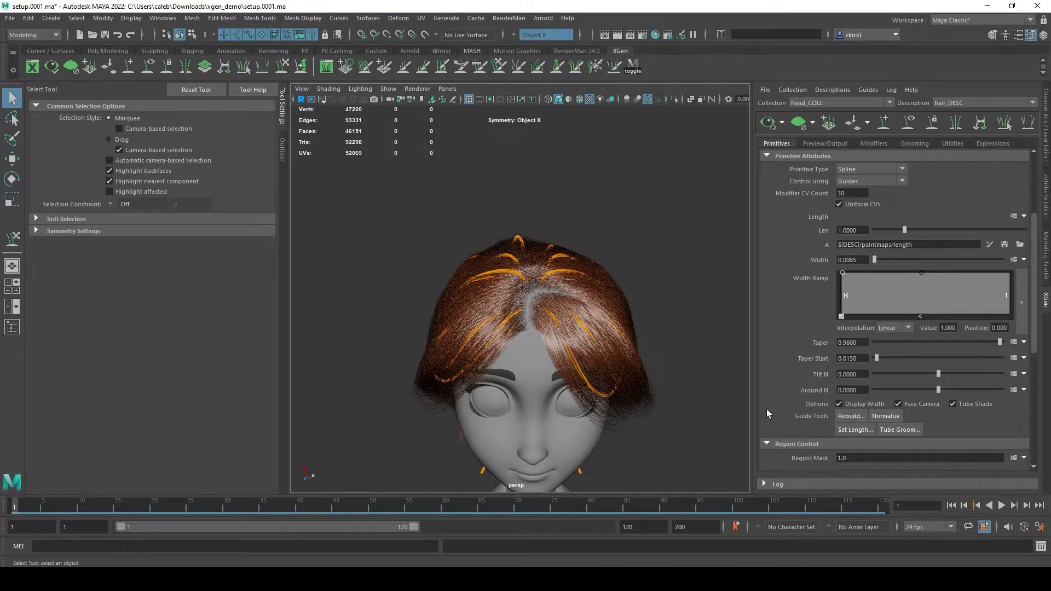
# Start painting the Region Map on the scalp, clear the hair preview, and toggle the face mesh to wireframe
pyautogui.scroll(-5, 769, 414)
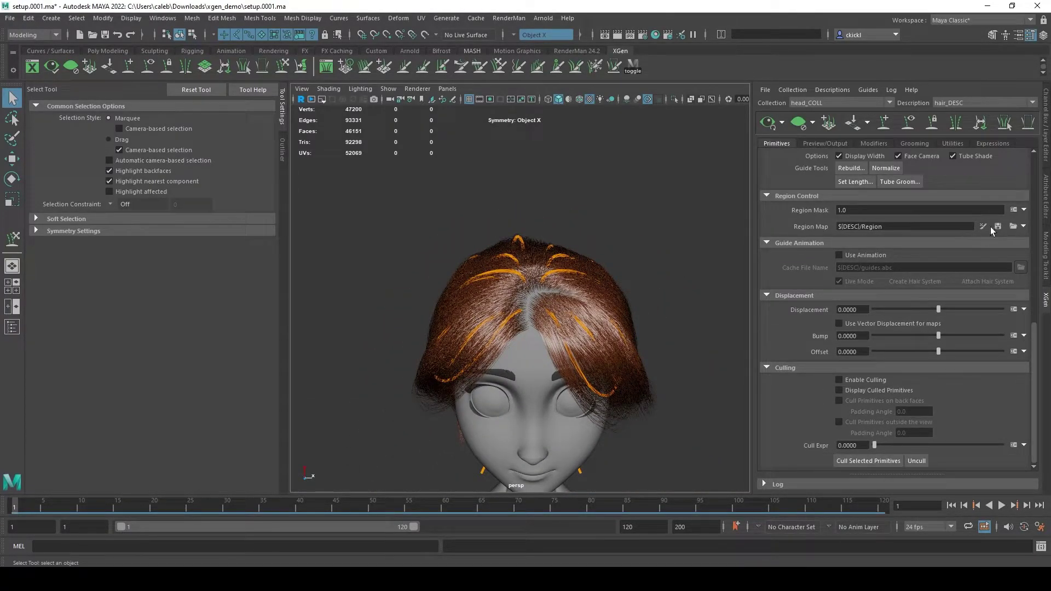
pyautogui.click(983, 227)
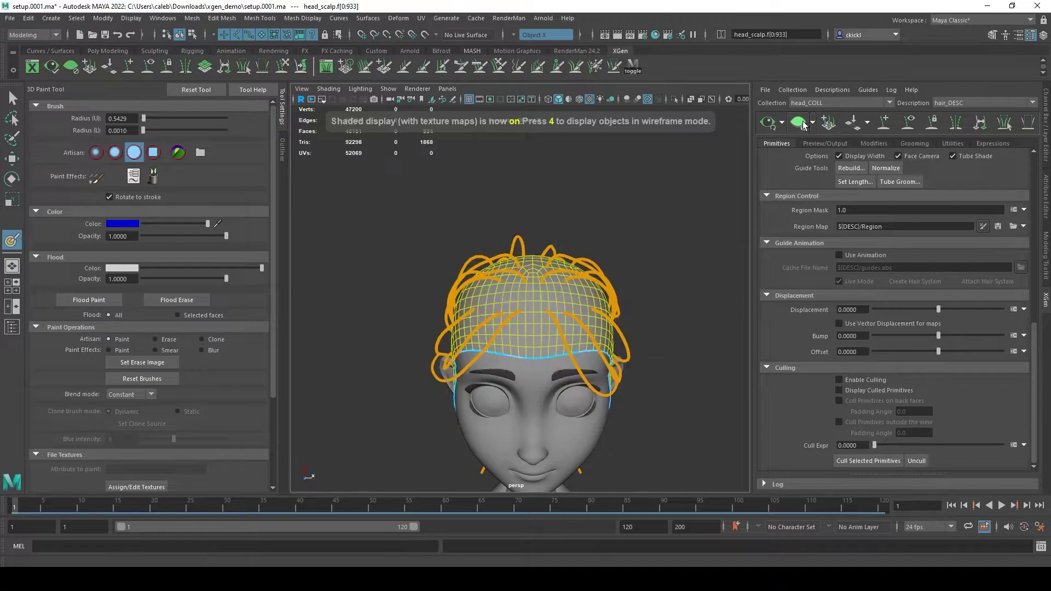
pyautogui.keyDown('alt'); pyautogui.moveTo(612, 228); pyautogui.dragTo(593, 199); pyautogui.keyUp('alt')
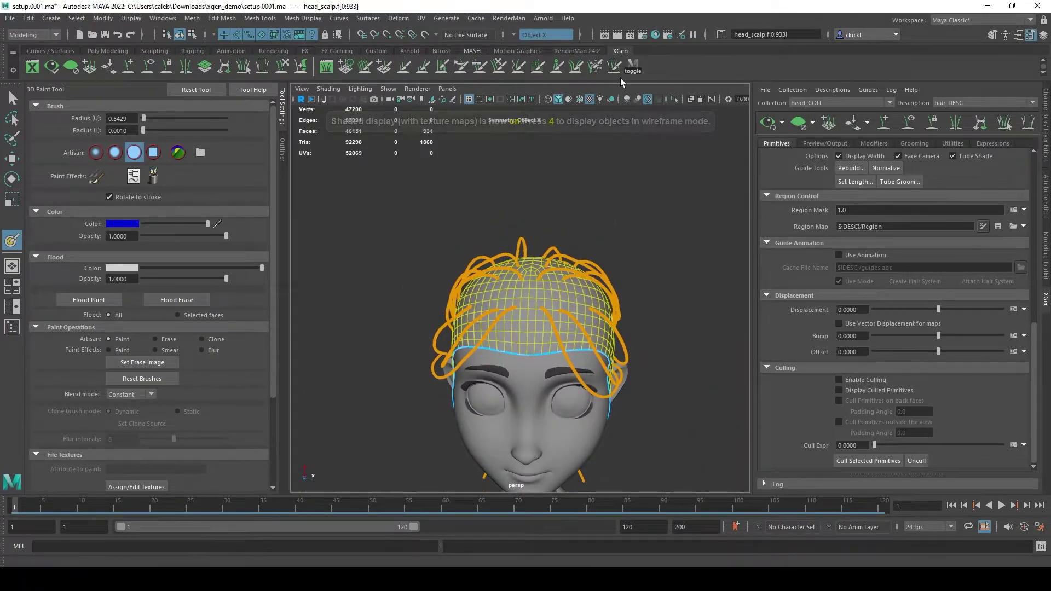
pyautogui.click(642, 67)
pyautogui.moveTo(638, 109)
pyautogui.keyDown('alt'); pyautogui.mouseDown()
pyautogui.moveTo(633, 176)
pyautogui.moveTo(687, 263)
pyautogui.moveTo(643, 262)
pyautogui.moveTo(642, 274)
pyautogui.mouseUp(); pyautogui.keyUp('alt')
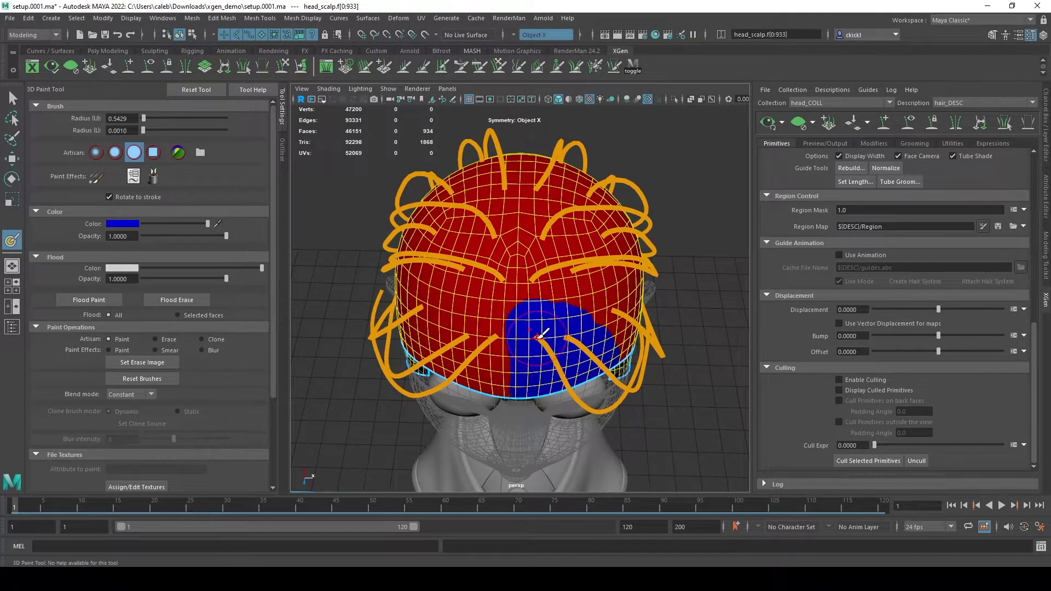
# Paint the blue region from the front parting over the crown and down the back of the scalp, extending it past the center line
pyautogui.moveTo(540, 335); pyautogui.dragTo(548, 170)
pyautogui.moveTo(588, 277); pyautogui.dragTo(501, 268)
pyautogui.moveTo(530, 285)
pyautogui.mouseDown()
pyautogui.moveTo(551, 334)
pyautogui.moveTo(578, 362)
pyautogui.mouseUp()
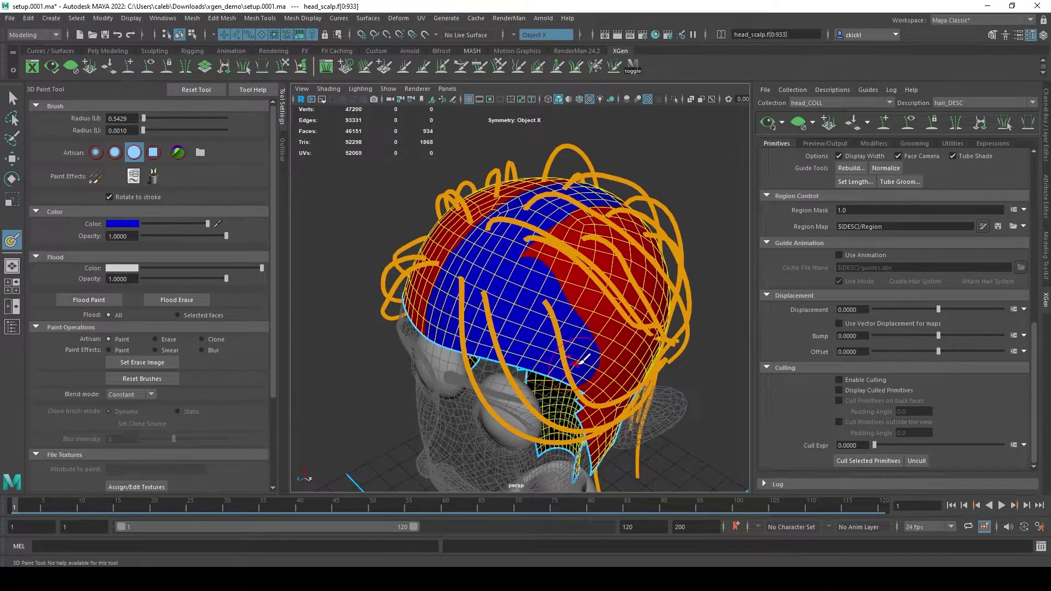
pyautogui.keyDown('alt'); pyautogui.moveTo(577, 363); pyautogui.dragTo(523, 338, button='right'); pyautogui.keyUp('alt')
pyautogui.keyDown('alt'); pyautogui.moveTo(668, 350); pyautogui.dragTo(565, 367); pyautogui.keyUp('alt')
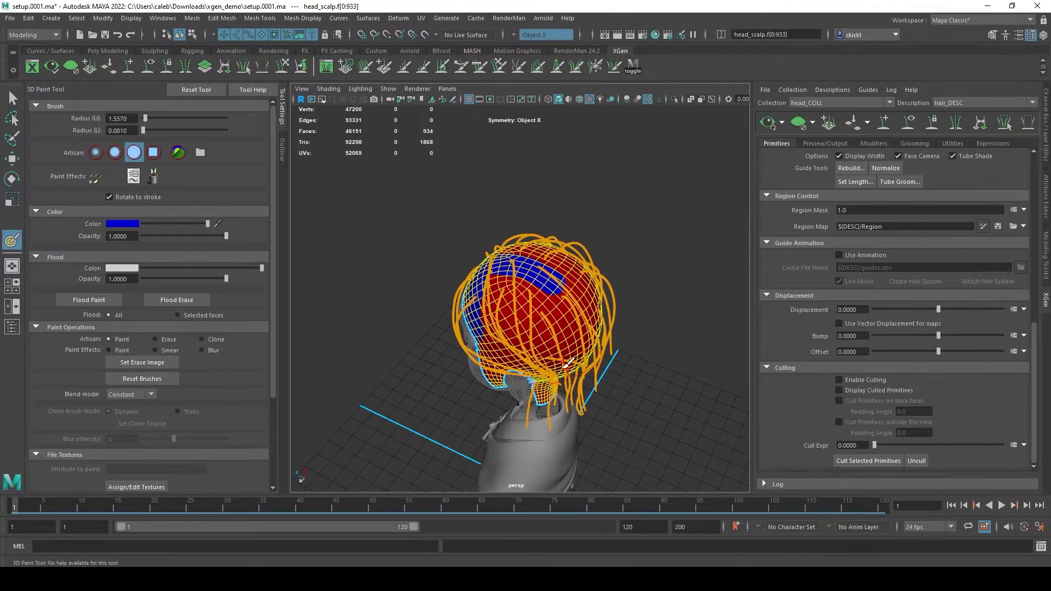
pyautogui.moveTo(496, 369)
pyautogui.keyDown('alt'); pyautogui.mouseDown()
pyautogui.moveTo(443, 361)
pyautogui.moveTo(469, 300)
pyautogui.moveTo(526, 347)
pyautogui.moveTo(470, 311)
pyautogui.moveTo(465, 264)
pyautogui.moveTo(479, 306)
pyautogui.moveTo(470, 333)
pyautogui.mouseUp(); pyautogui.keyUp('alt')
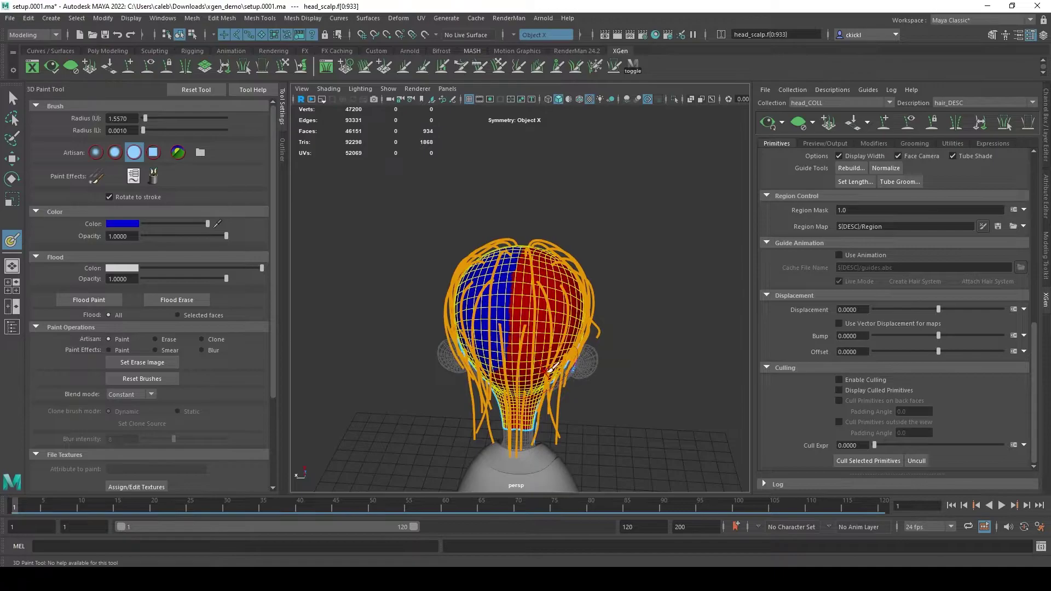
pyautogui.keyDown('alt'); pyautogui.moveTo(548, 372); pyautogui.dragTo(613, 385, button='right'); pyautogui.keyUp('alt')
pyautogui.keyDown('alt'); pyautogui.moveTo(612, 385); pyautogui.dragTo(622, 374); pyautogui.keyUp('alt')
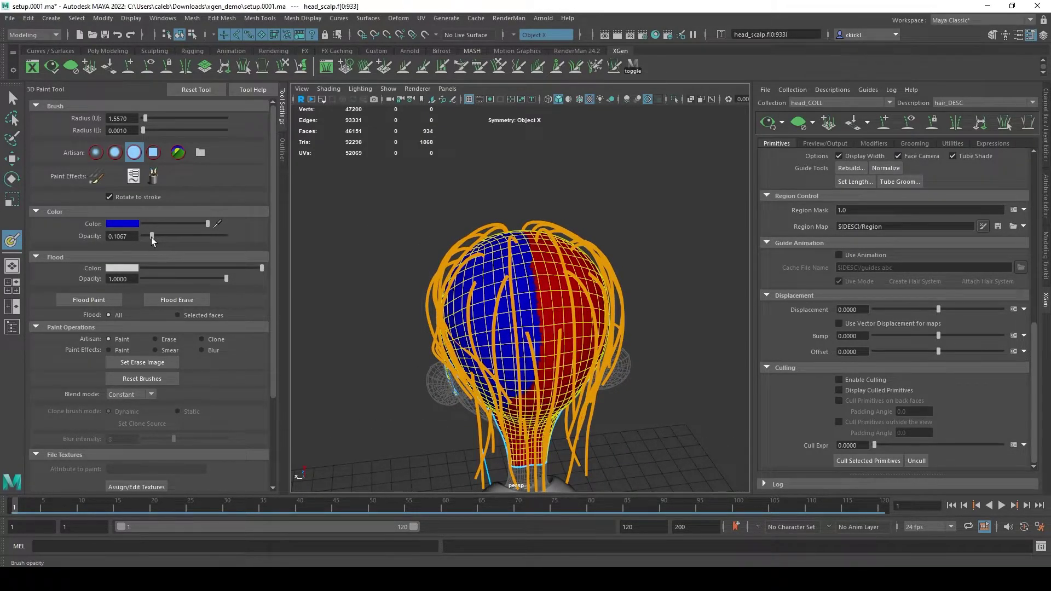
pyautogui.press('b')
pyautogui.moveTo(515, 287)
pyautogui.mouseDown()
pyautogui.moveTo(494, 289)
pyautogui.moveTo(529, 295)
pyautogui.moveTo(535, 366)
pyautogui.mouseUp()
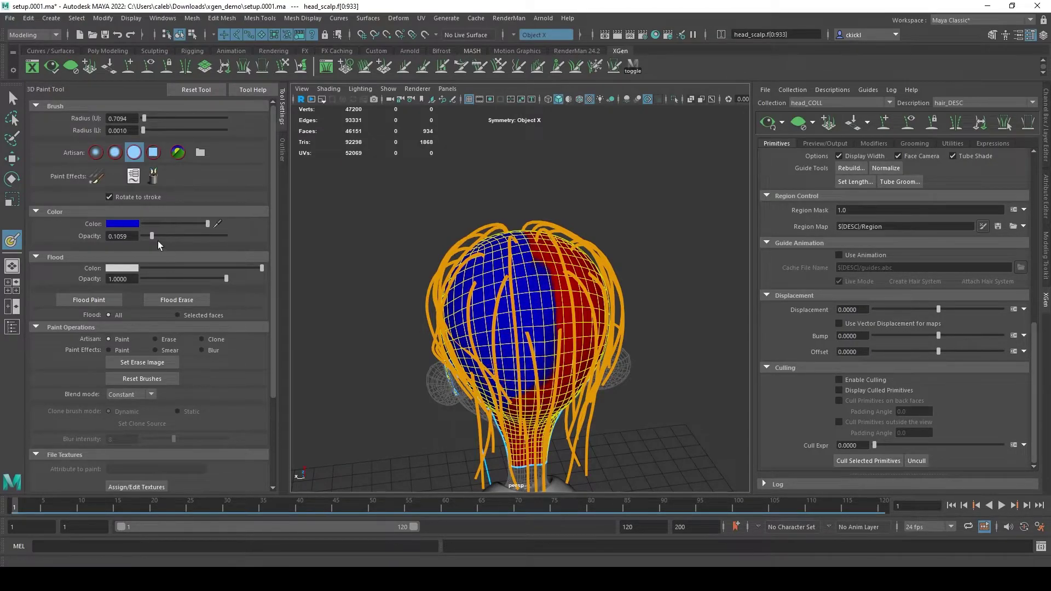
# Switch to red with the Gaussian brush at 0.1059 opacity and blend it over the center back of the scalp, enlarging the brush to 1.7581
pyautogui.click(125, 224)
pyautogui.moveTo(71, 256); pyautogui.dragTo(11, 251)
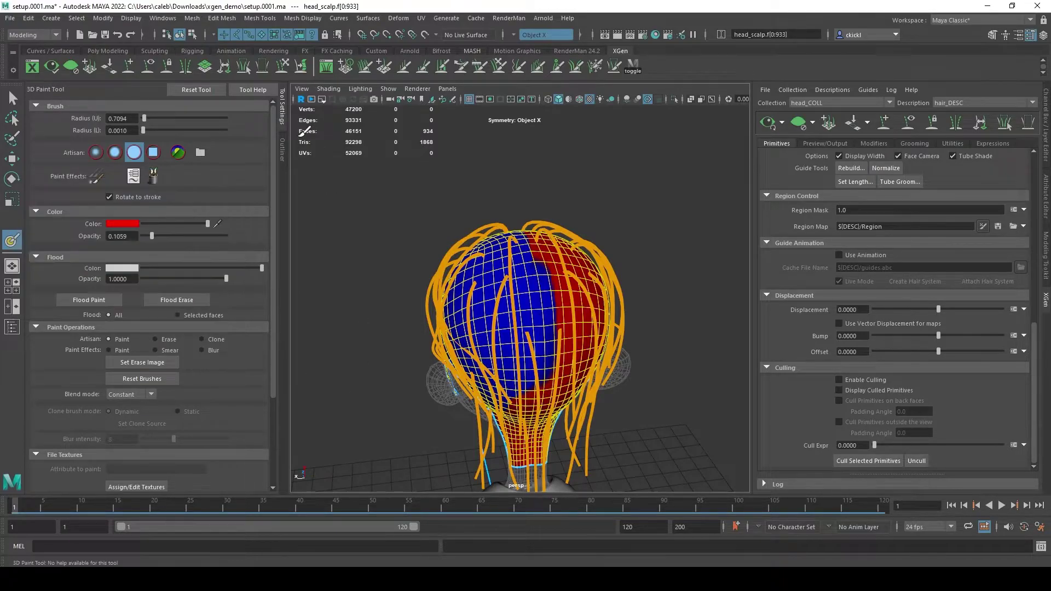
pyautogui.click(98, 153)
pyautogui.keyDown('alt'); pyautogui.moveTo(586, 326); pyautogui.dragTo(564, 325); pyautogui.keyUp('alt')
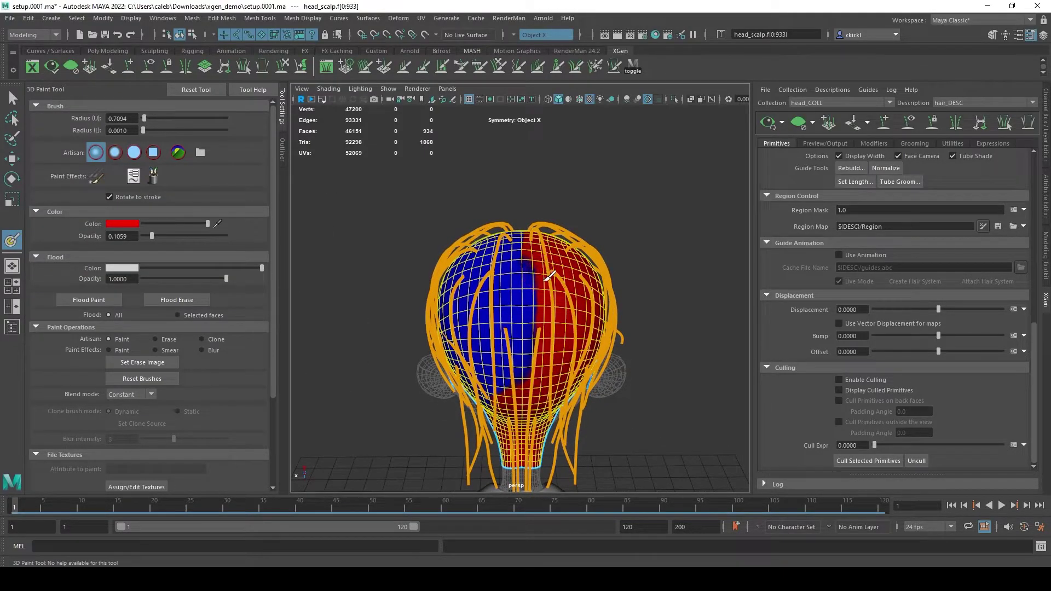
pyautogui.moveTo(544, 281)
pyautogui.mouseDown()
pyautogui.moveTo(545, 269)
pyautogui.moveTo(573, 315)
pyautogui.moveTo(564, 291)
pyautogui.moveTo(548, 368)
pyautogui.mouseUp()
pyautogui.press('b')
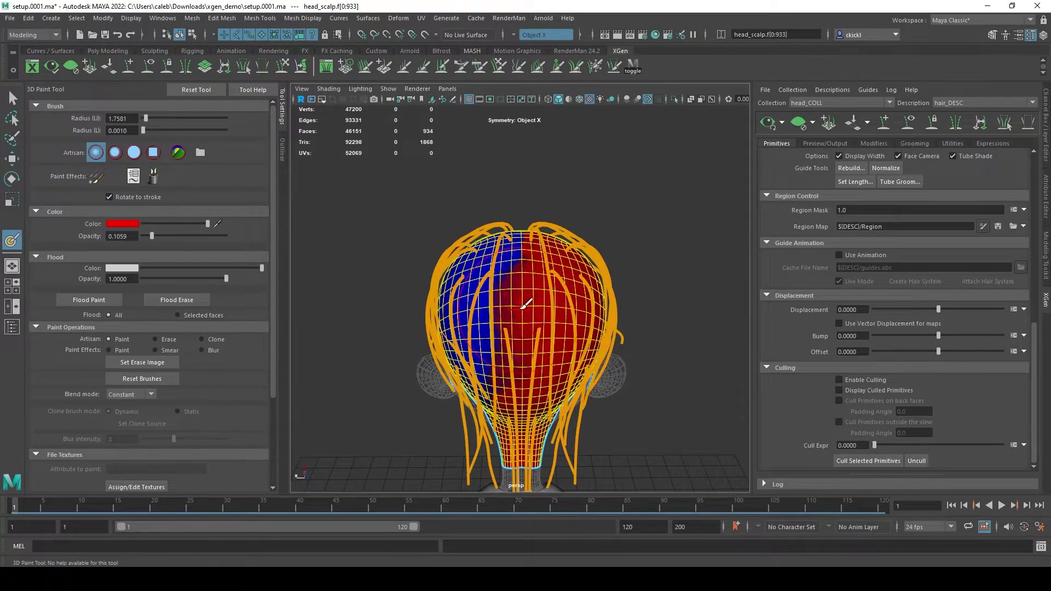
pyautogui.moveTo(546, 276)
pyautogui.keyDown('alt'); pyautogui.mouseDown()
pyautogui.moveTo(638, 314)
pyautogui.moveTo(606, 424)
pyautogui.moveTo(741, 394)
pyautogui.moveTo(734, 419)
pyautogui.moveTo(801, 403)
pyautogui.moveTo(467, 324)
pyautogui.mouseUp(); pyautogui.keyUp('alt')
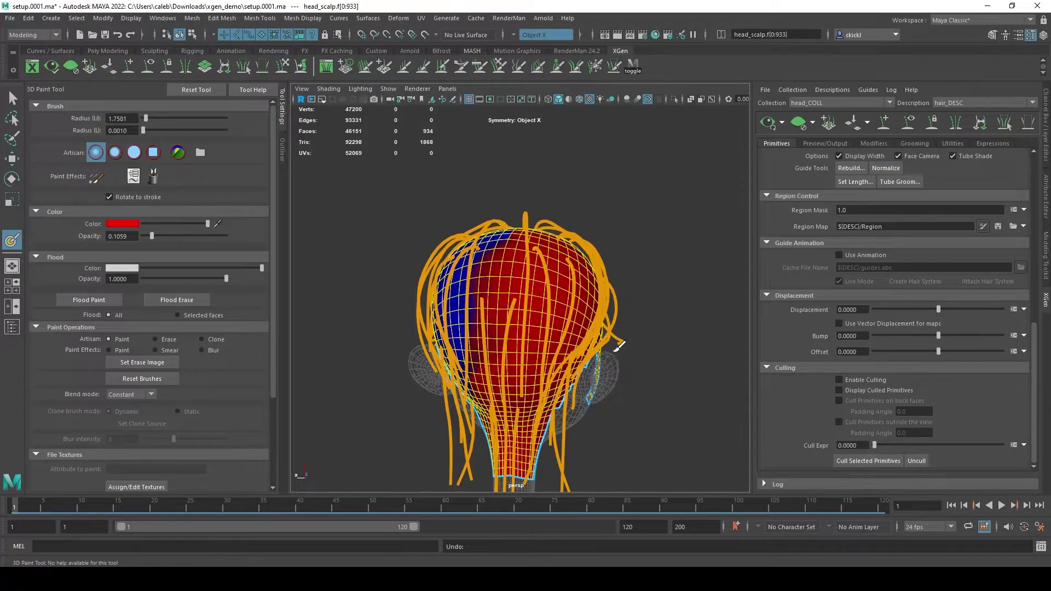
# Leave the paint tool, update the hair preview, and inspect the parting at the back of the head
pyautogui.press('q')
pyautogui.click(674, 312)
pyautogui.keyDown('alt'); pyautogui.moveTo(671, 329); pyautogui.dragTo(754, 127); pyautogui.keyUp('alt')
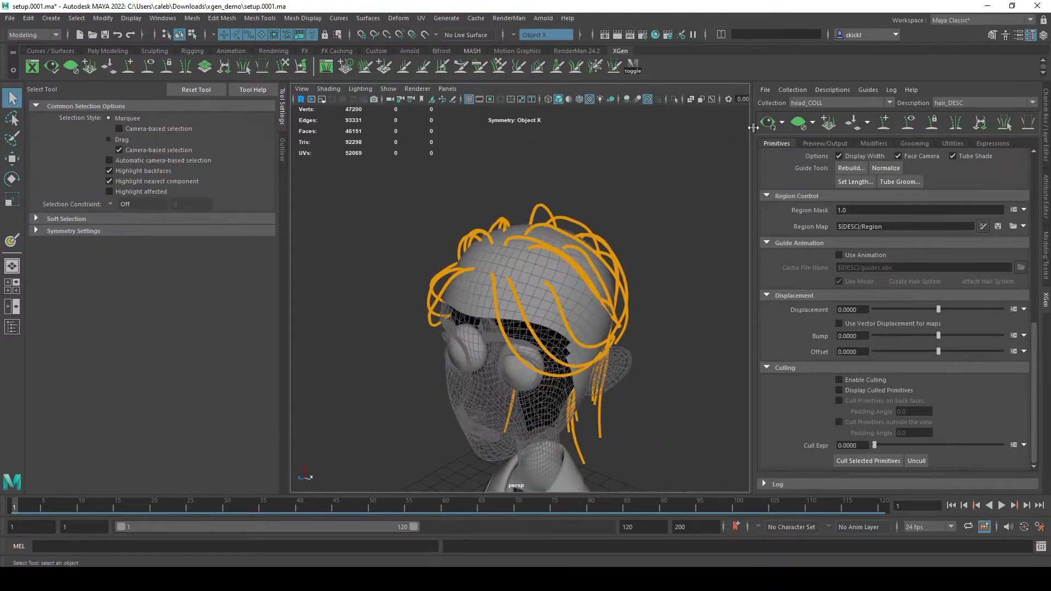
pyautogui.click(767, 121)
pyautogui.keyDown('alt'); pyautogui.moveTo(646, 263); pyautogui.dragTo(684, 262); pyautogui.keyUp('alt')
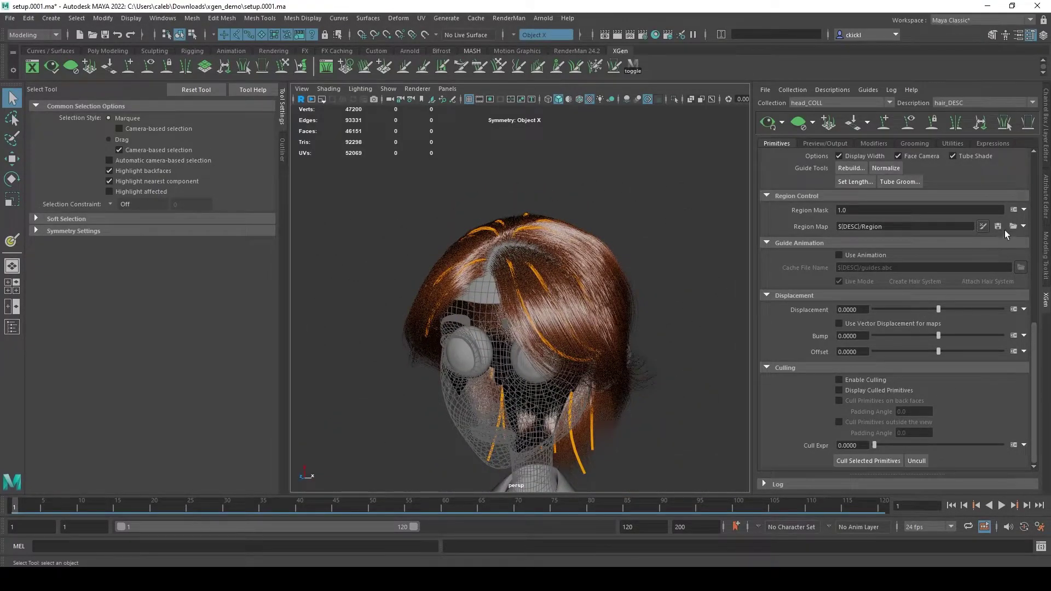
pyautogui.keyDown('alt'); pyautogui.moveTo(654, 336); pyautogui.dragTo(516, 305); pyautogui.keyUp('alt')
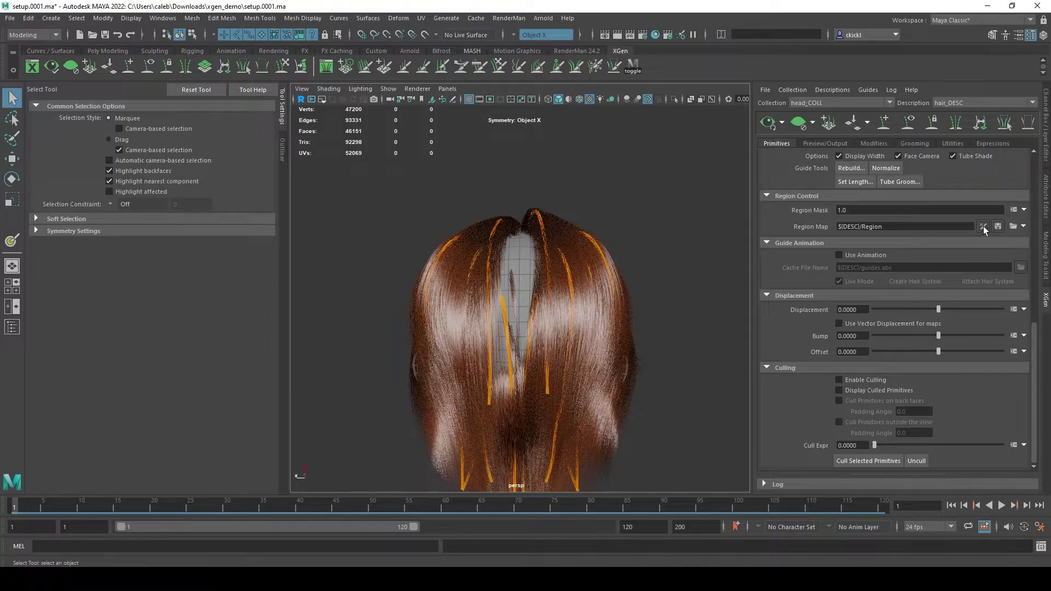
# Reopen the region painting with the preview cleared and paint blue at the back of the scalp using a solid brush, radius 0.7437, opacity 1.0
pyautogui.press('y')
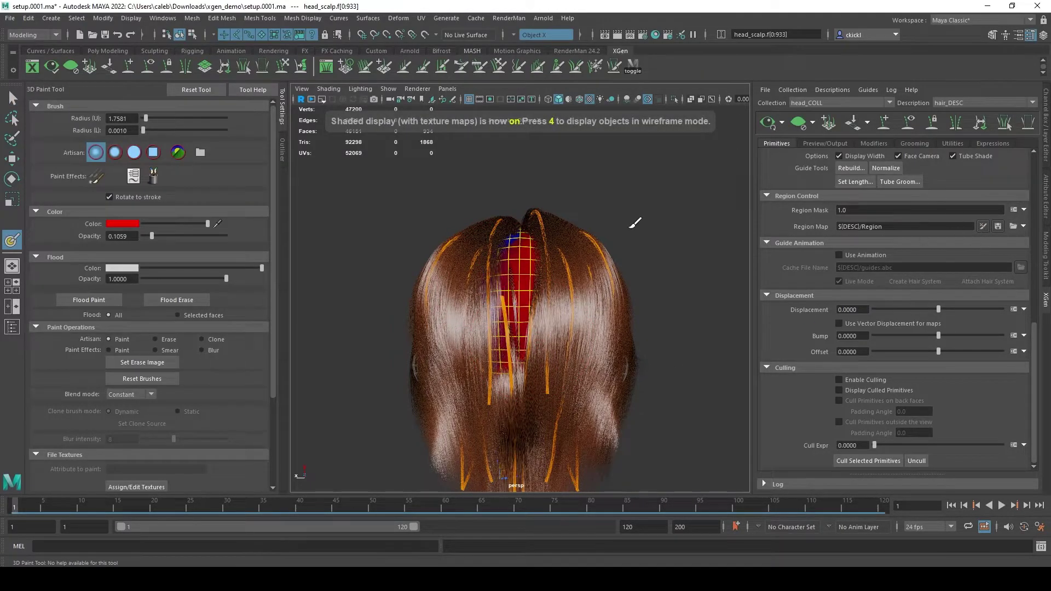
pyautogui.click(799, 121)
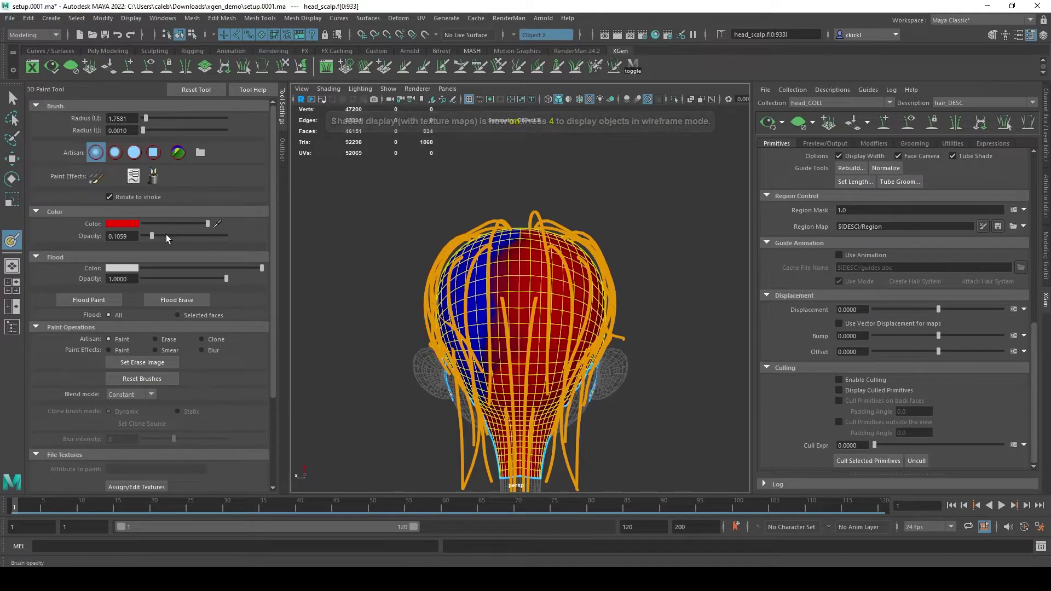
pyautogui.click(134, 152)
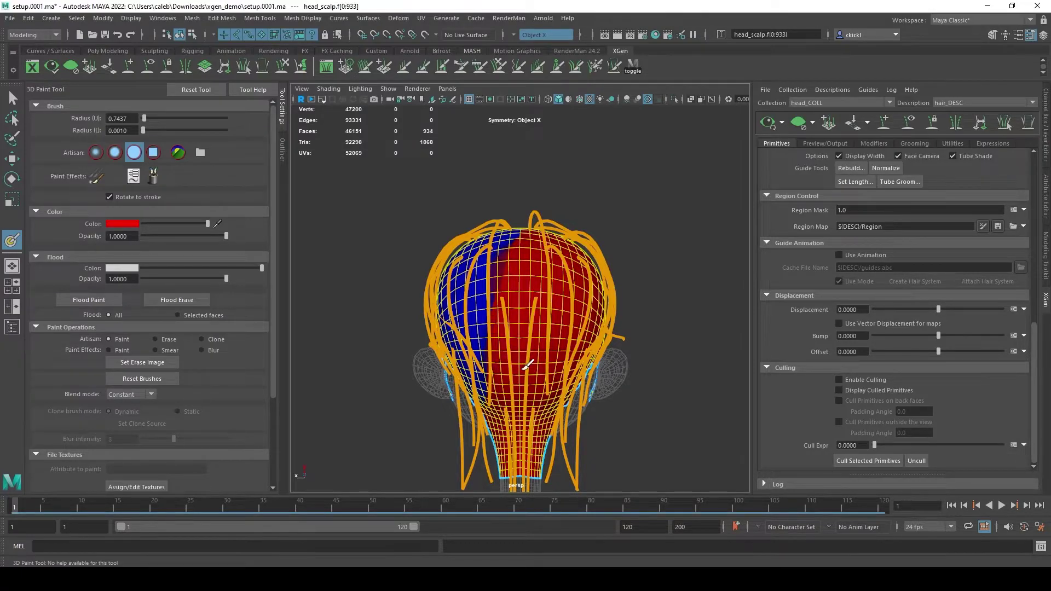
pyautogui.click(112, 223)
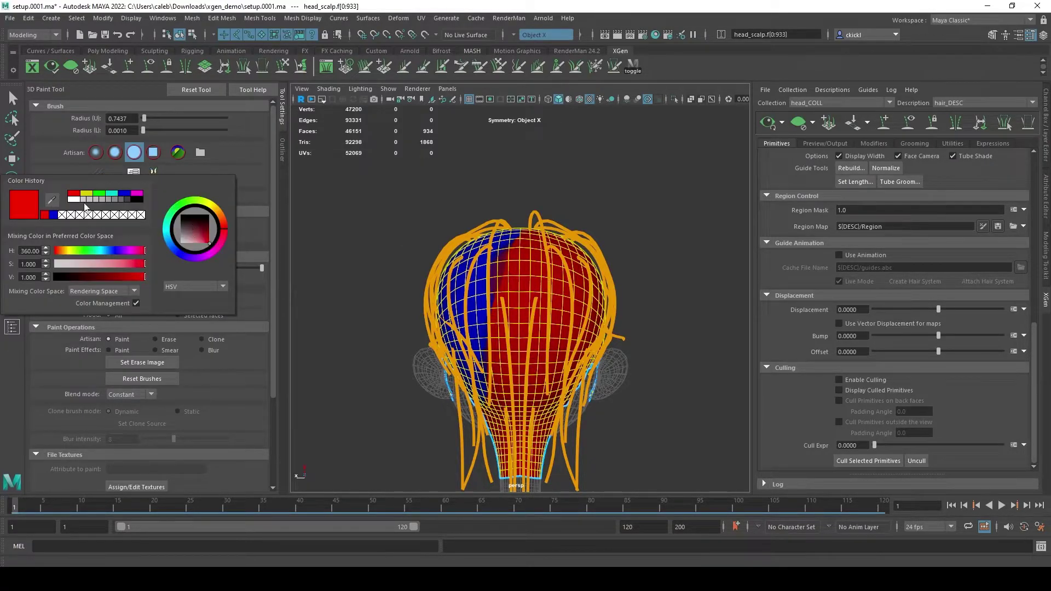
pyautogui.click(53, 215)
pyautogui.moveTo(482, 268)
pyautogui.mouseDown()
pyautogui.moveTo(503, 304)
pyautogui.moveTo(482, 383)
pyautogui.moveTo(602, 402)
pyautogui.moveTo(714, 401)
pyautogui.mouseUp()
pyautogui.press('q')
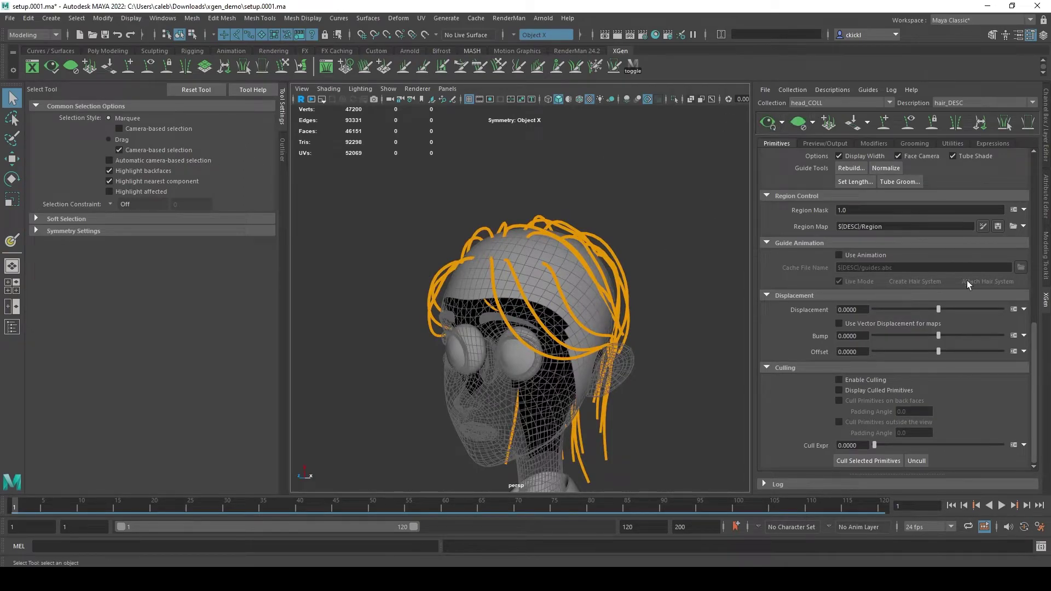
# Save the painted Region Map, check the parted hair from several sides, and toggle the face mesh back to shaded display
pyautogui.click(996, 228)
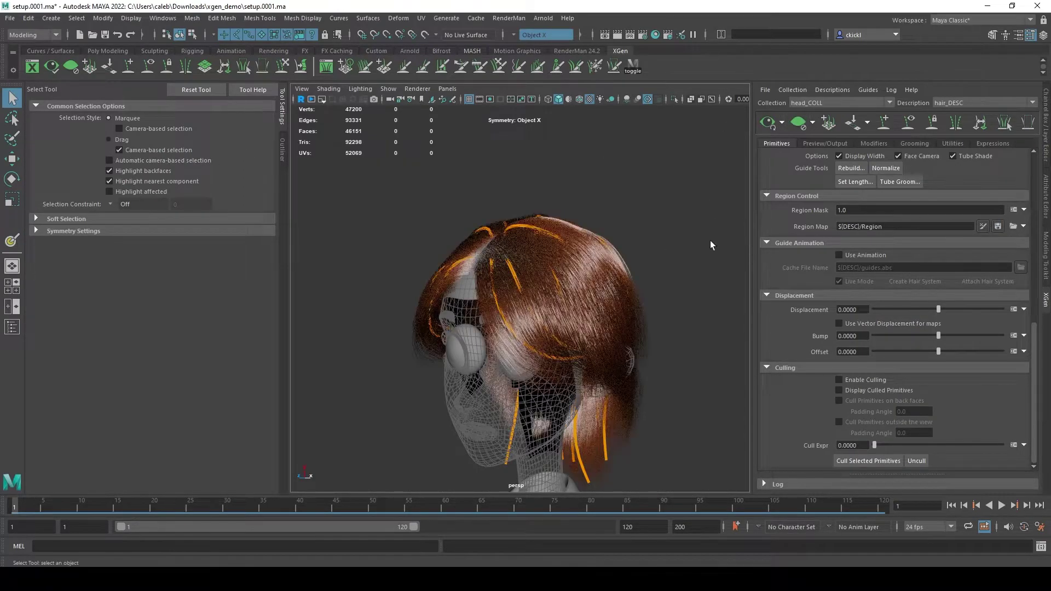
pyautogui.keyDown('alt'); pyautogui.moveTo(710, 242); pyautogui.dragTo(618, 312); pyautogui.keyUp('alt')
pyautogui.moveTo(540, 279)
pyautogui.keyDown('alt'); pyautogui.mouseDown()
pyautogui.moveTo(734, 331)
pyautogui.moveTo(854, 307)
pyautogui.moveTo(837, 317)
pyautogui.moveTo(847, 319)
pyautogui.moveTo(745, 295)
pyautogui.mouseUp(); pyautogui.keyUp('alt')
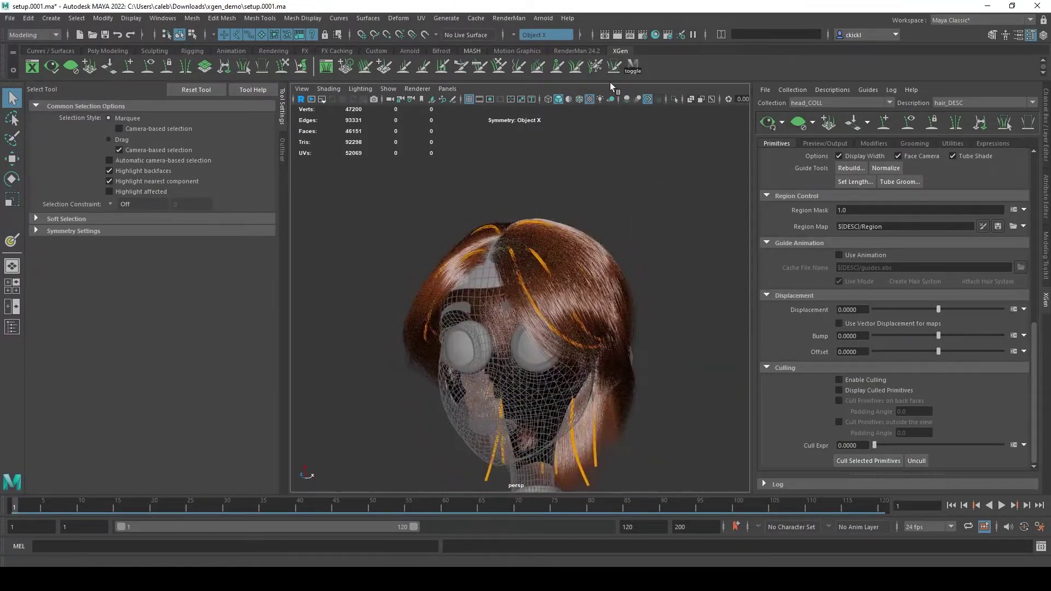
pyautogui.click(633, 65)
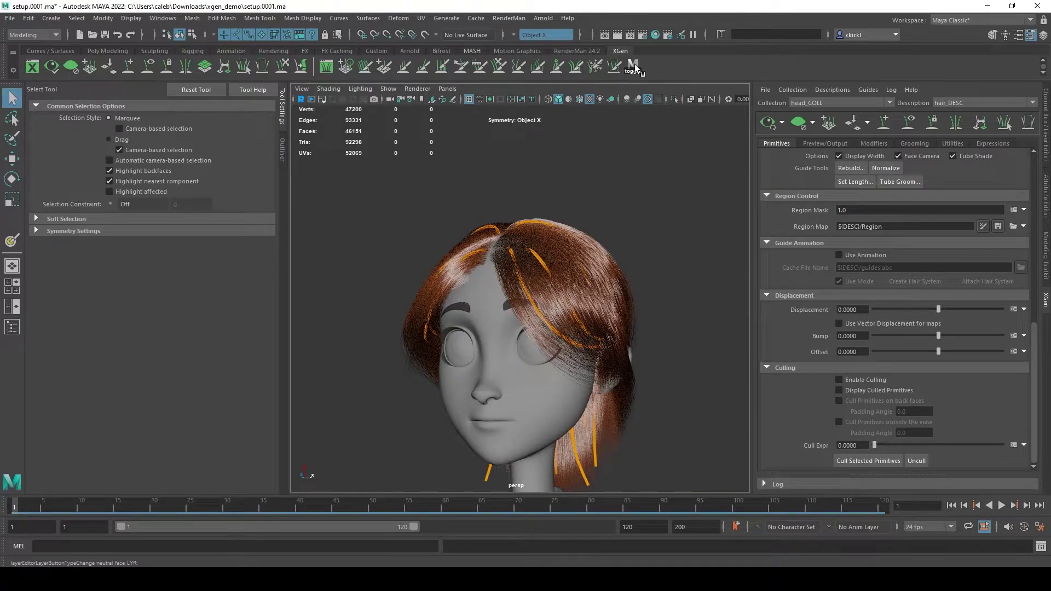
# Toggle the face mesh to wireframe display, hide the hair guides, and bring the parting at the back of the head into view
pyautogui.click(634, 67)
pyautogui.keyDown('alt'); pyautogui.moveTo(696, 218); pyautogui.dragTo(902, 301); pyautogui.keyUp('alt')
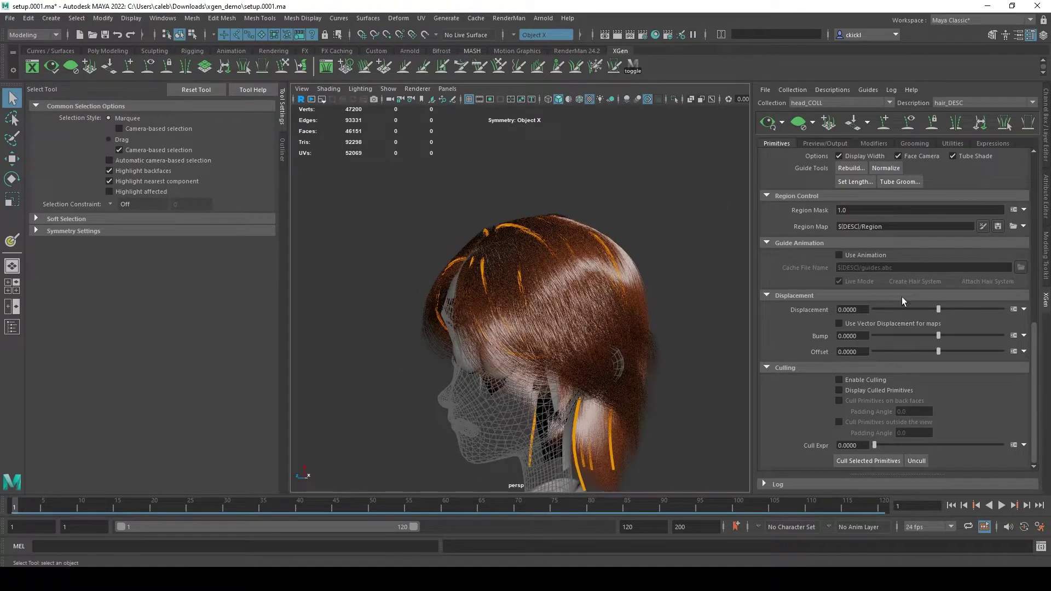
pyautogui.click(910, 127)
pyautogui.keyDown('alt'); pyautogui.moveTo(638, 251); pyautogui.dragTo(495, 249); pyautogui.keyUp('alt')
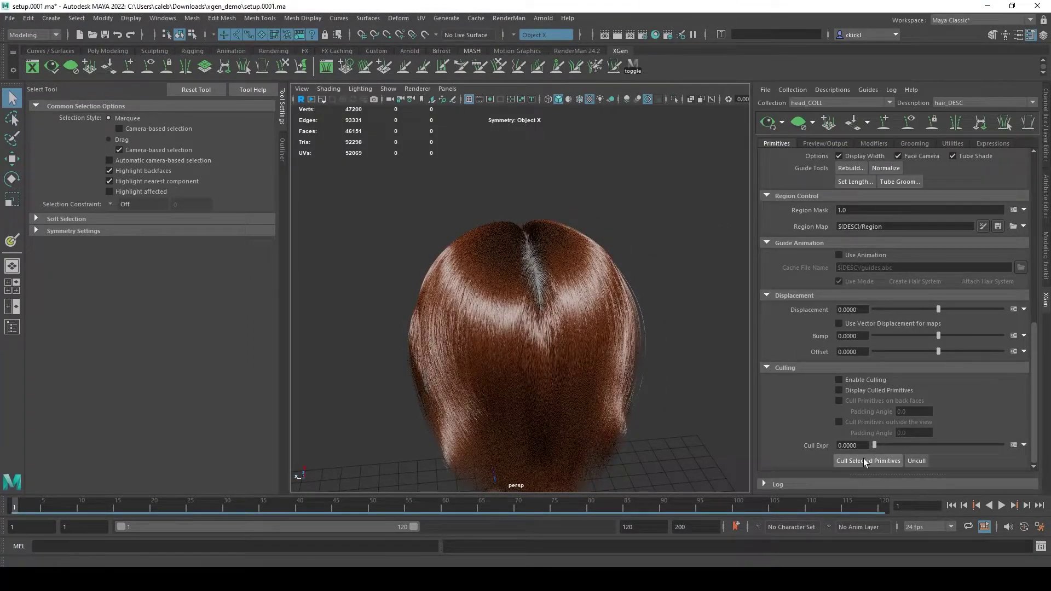
# Create a Region Mask map named regionMask with a resolution of 20.0 and a white start color
pyautogui.scroll(3, 869, 261)
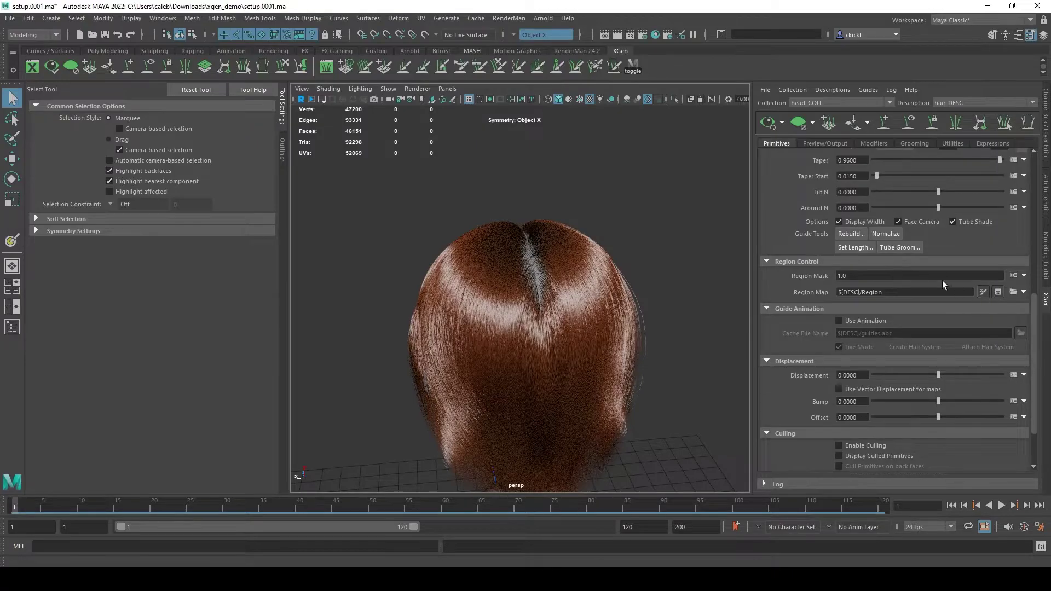
pyautogui.click(1023, 276)
pyautogui.moveTo(1002, 290)
pyautogui.click(908, 314)
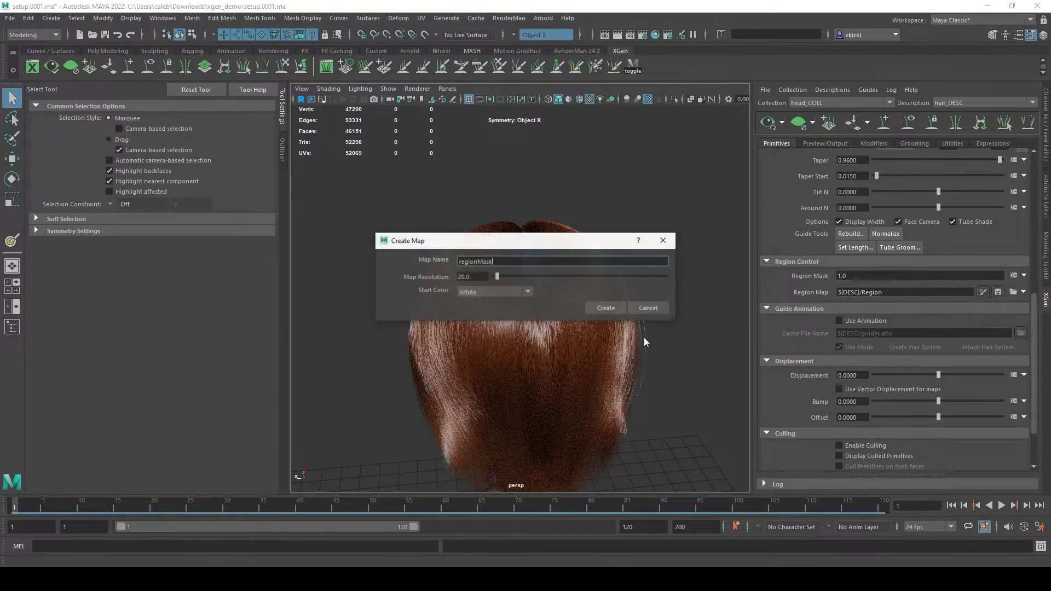
pyautogui.click(609, 306)
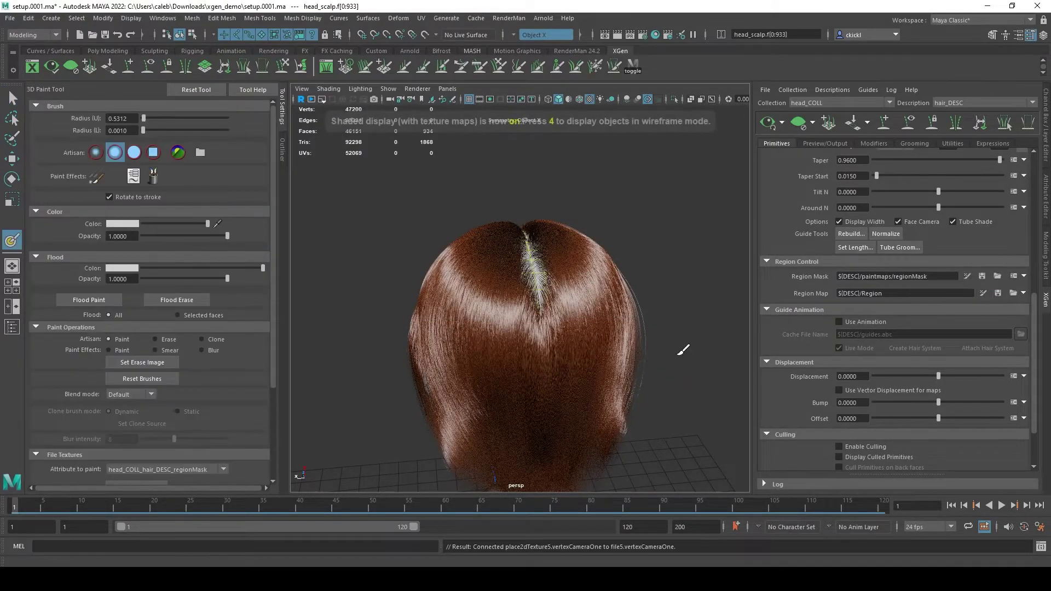
# Clear the hair preview and paint soft black over the center back of the scalp, brush radius 1.7150 and opacity 0.0314
pyautogui.click(800, 125)
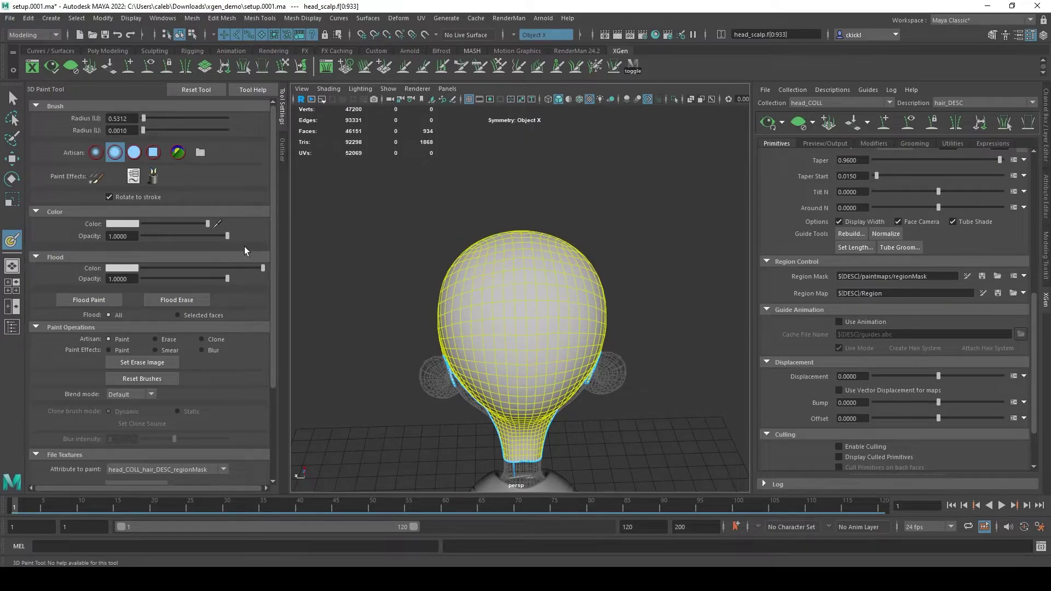
pyautogui.click(156, 224)
pyautogui.press('b')
pyautogui.moveTo(541, 294); pyautogui.dragTo(577, 304)
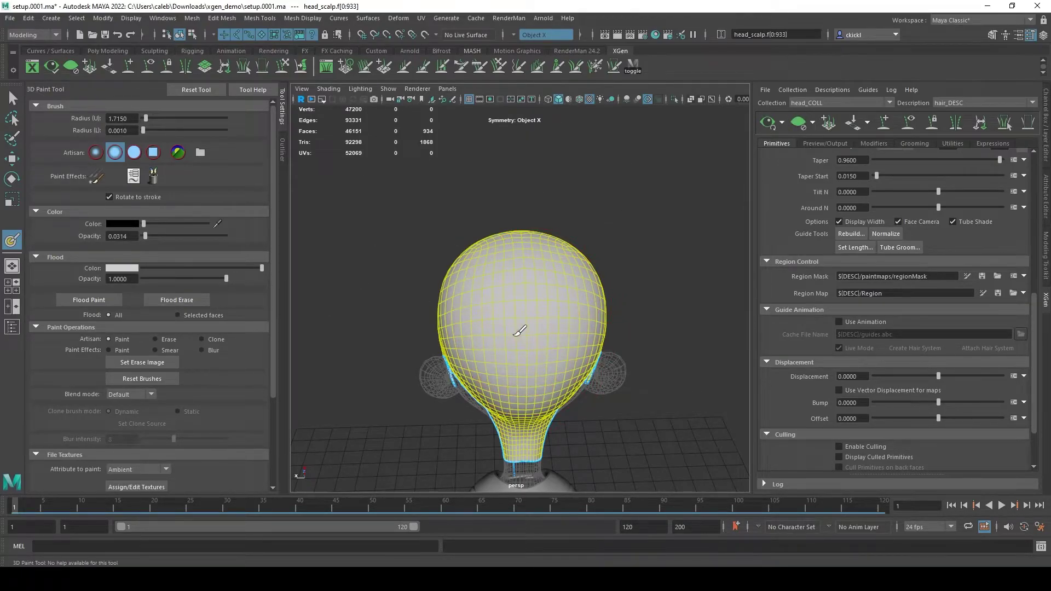
pyautogui.moveTo(512, 334)
pyautogui.mouseDown()
pyautogui.moveTo(535, 294)
pyautogui.moveTo(547, 324)
pyautogui.moveTo(510, 346)
pyautogui.moveTo(542, 298)
pyautogui.moveTo(511, 290)
pyautogui.moveTo(532, 306)
pyautogui.moveTo(523, 335)
pyautogui.mouseUp()
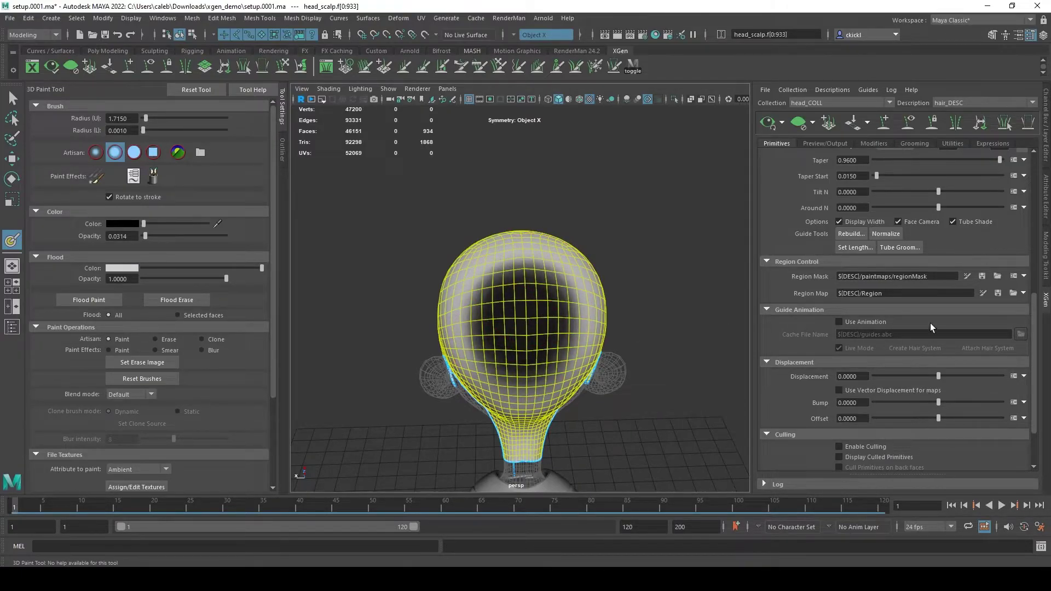
# Save the painted Region Mask, check the parting from back and front, and leave the paint tool
pyautogui.click(982, 277)
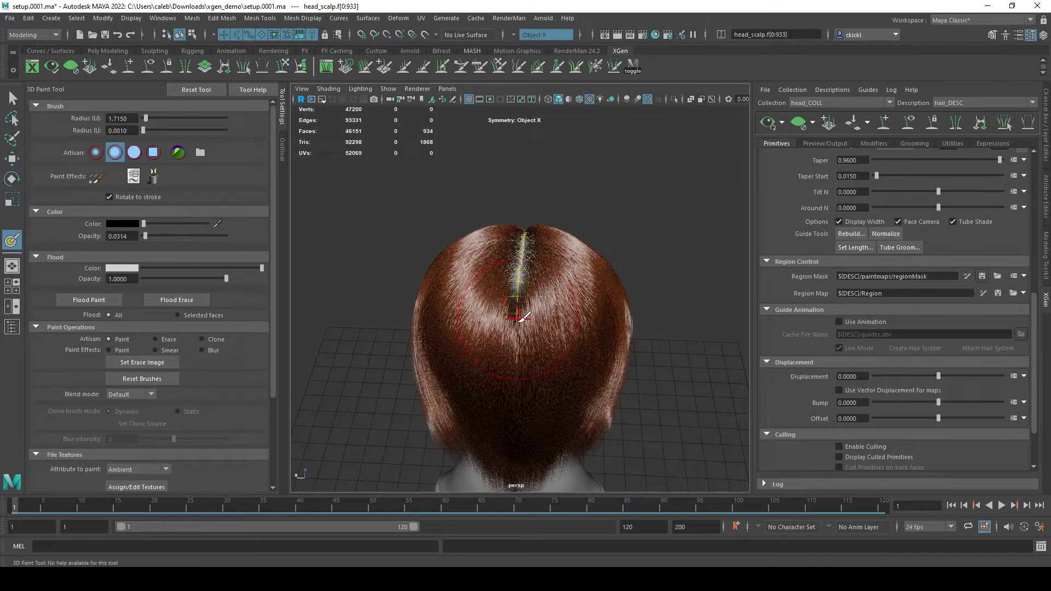
pyautogui.keyDown('alt'); pyautogui.moveTo(524, 317); pyautogui.dragTo(757, 294); pyautogui.keyUp('alt')
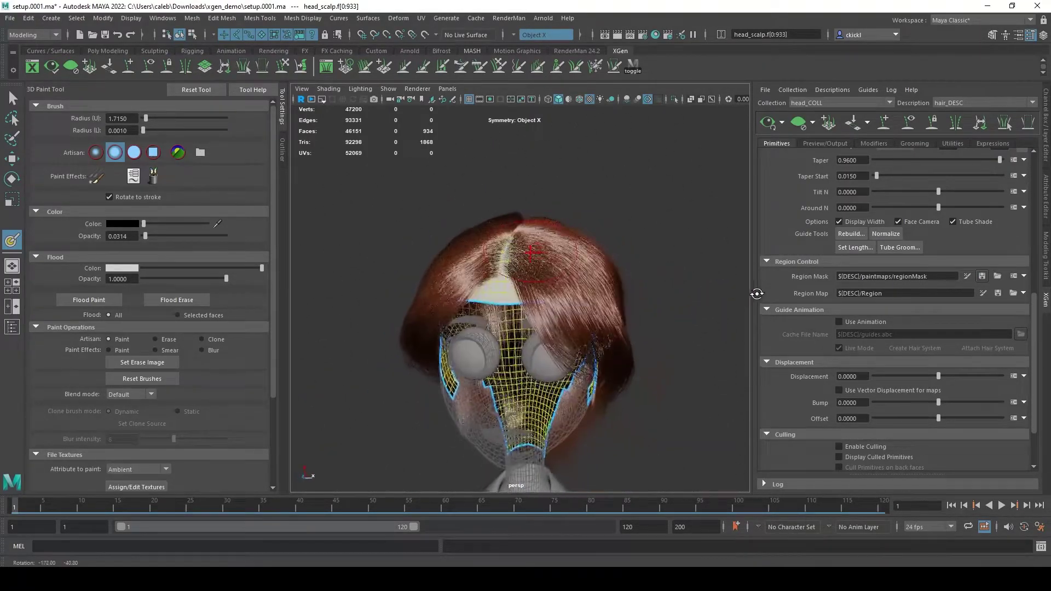
pyautogui.press('q')
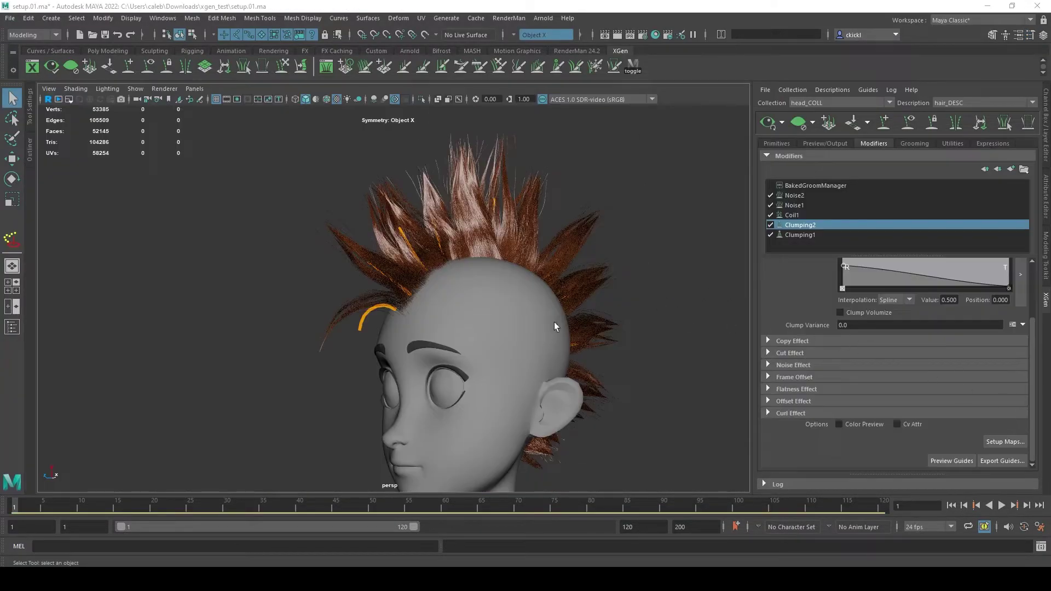
# In the mohawk scene setup.01.ma, examine the row of guides around the head and the description's primitive, preview and modifier settings
pyautogui.keyDown('alt'); pyautogui.moveTo(554, 323); pyautogui.dragTo(697, 252); pyautogui.keyUp('alt')
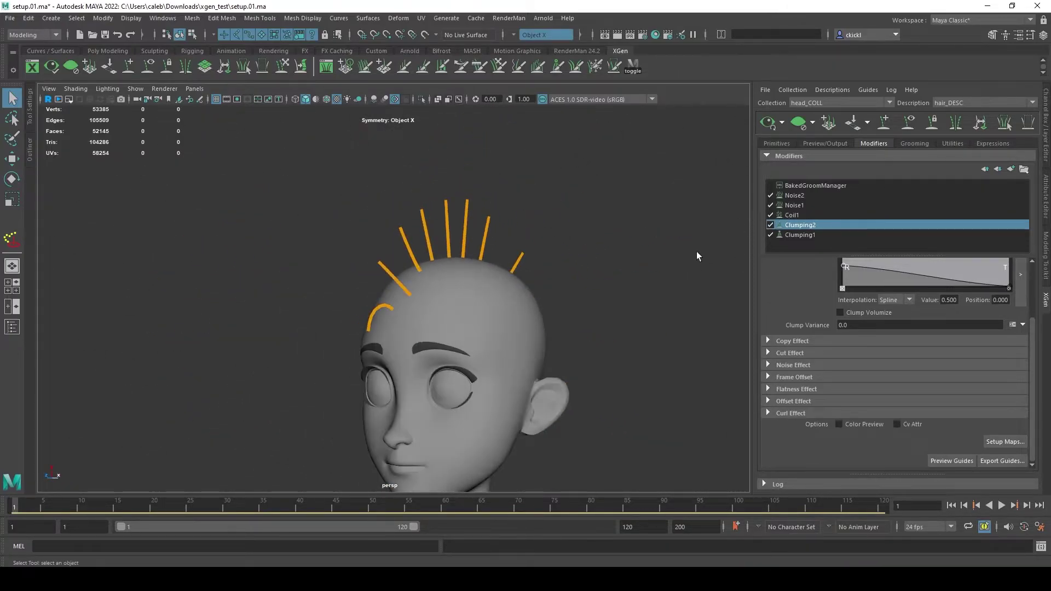
pyautogui.click(787, 142)
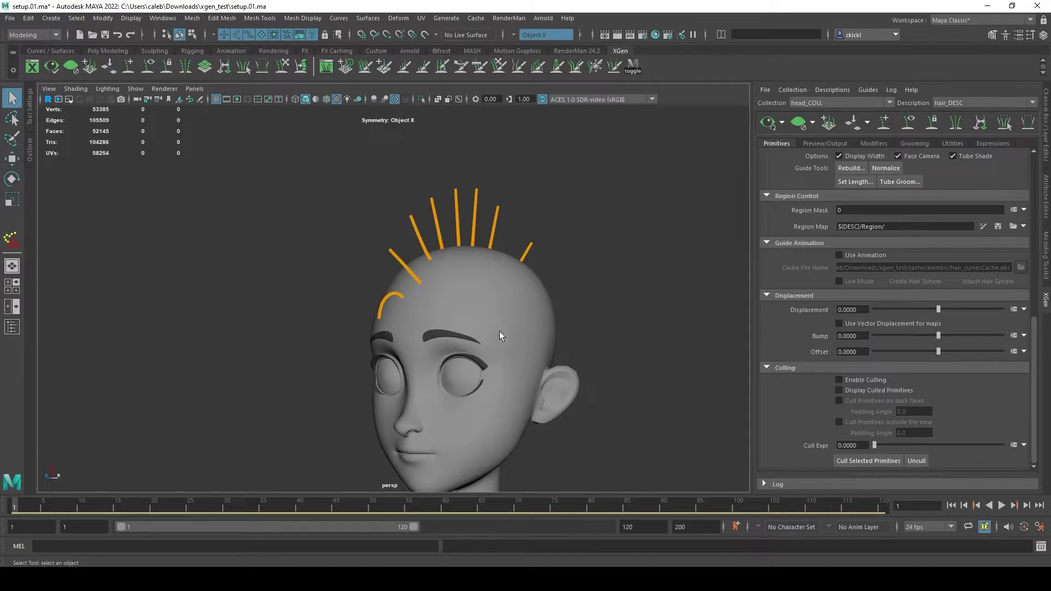
pyautogui.keyDown('alt'); pyautogui.moveTo(499, 332); pyautogui.dragTo(446, 331); pyautogui.keyUp('alt')
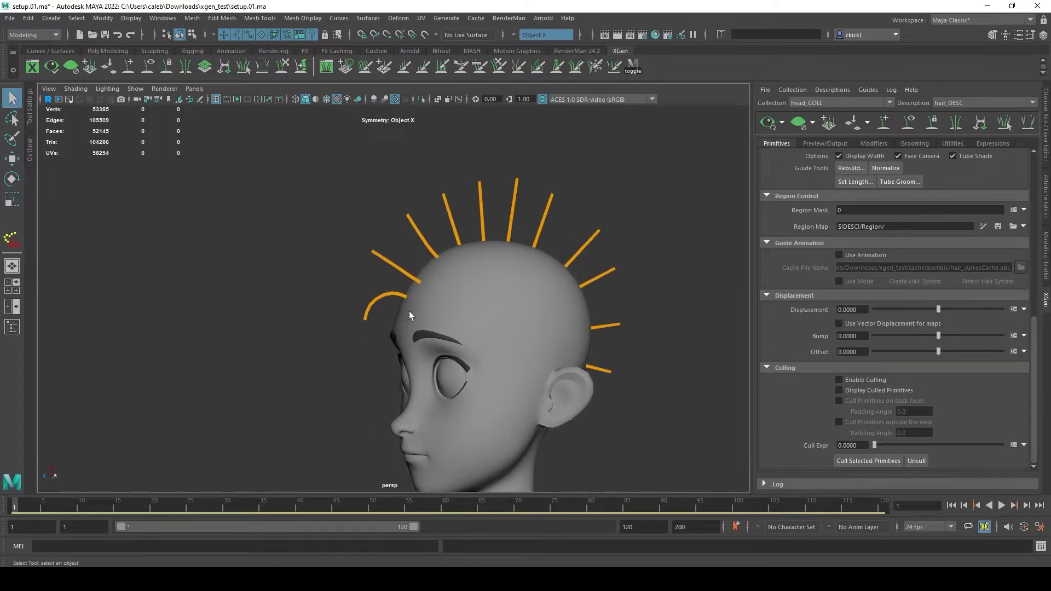
pyautogui.keyDown('alt'); pyautogui.moveTo(606, 362); pyautogui.dragTo(375, 304); pyautogui.keyUp('alt')
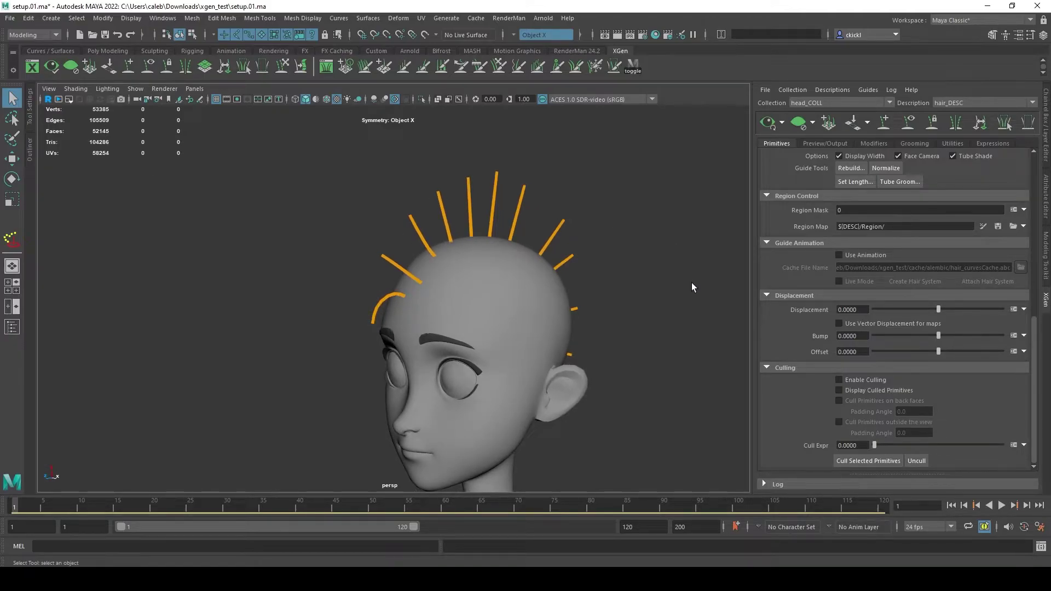
pyautogui.keyDown('alt'); pyautogui.moveTo(692, 282); pyautogui.dragTo(663, 271); pyautogui.keyUp('alt')
pyautogui.click(826, 143)
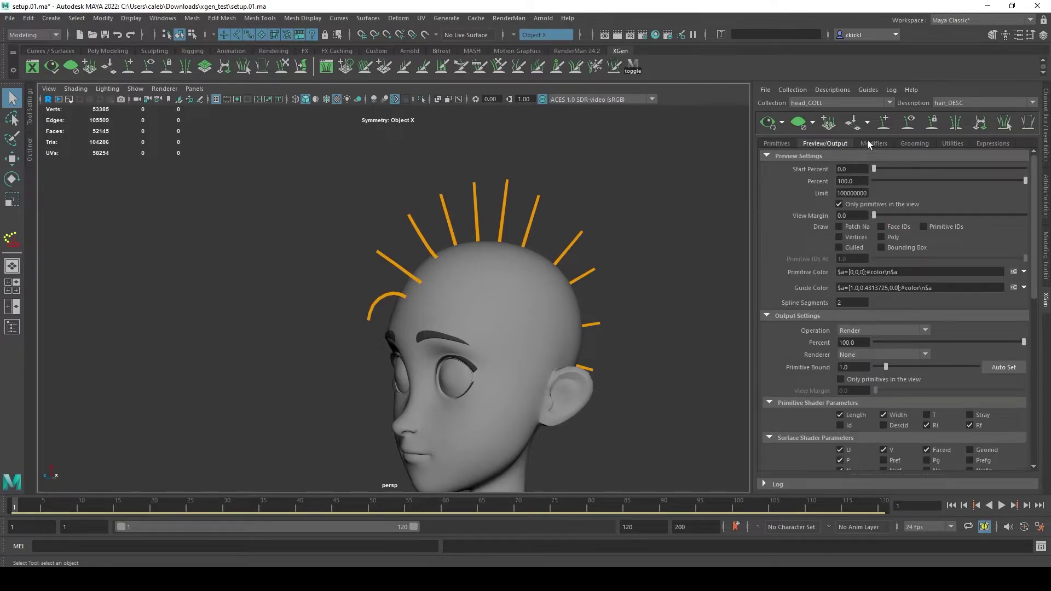
pyautogui.click(872, 143)
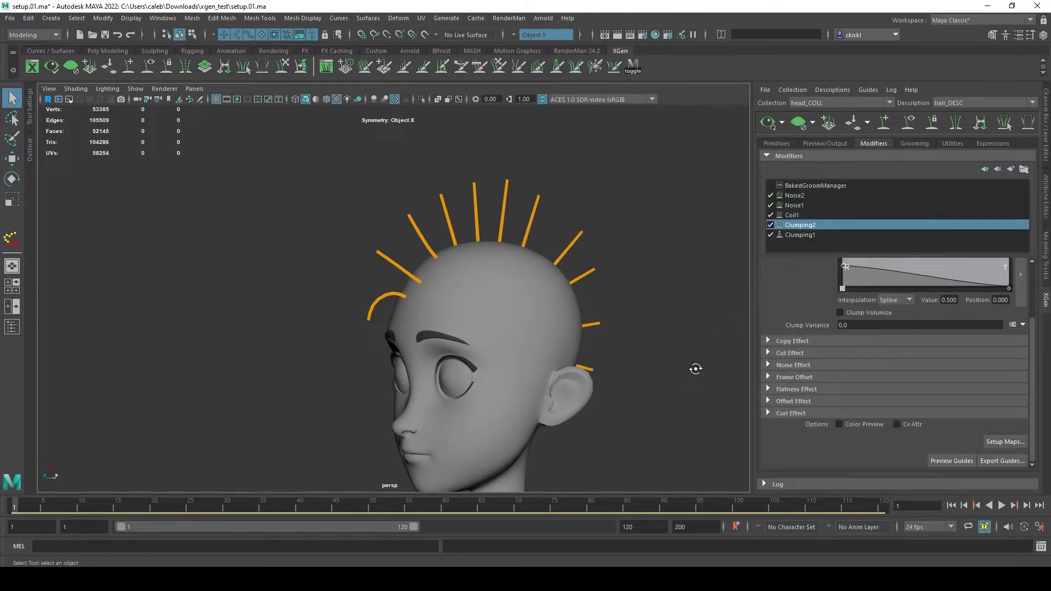
# Select the Clumping1 modifier, clear the hair preview, and open its clumping map setup
pyautogui.click(800, 234)
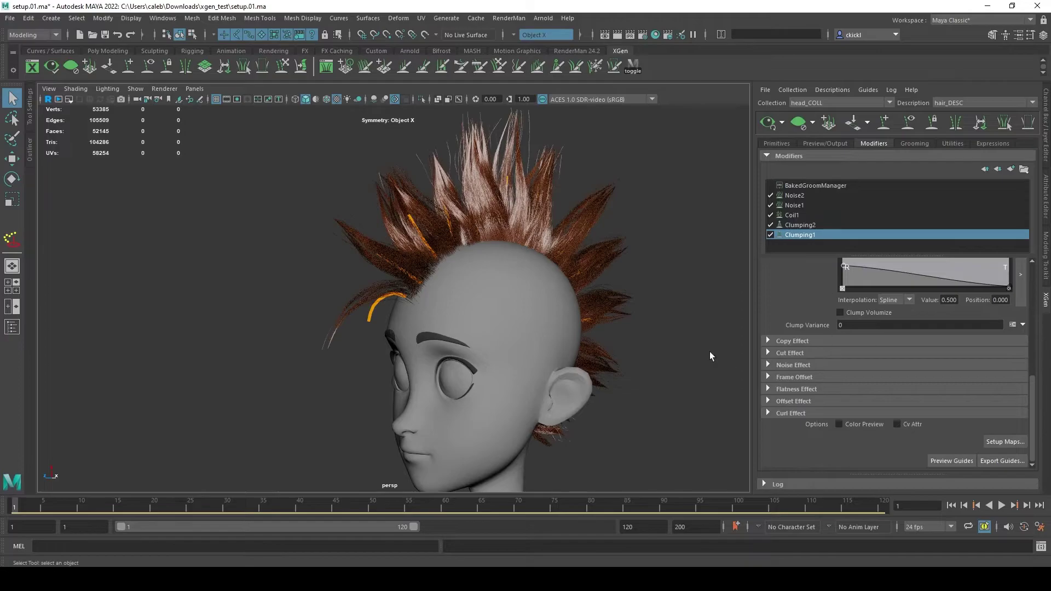
pyautogui.keyDown('alt'); pyautogui.moveTo(671, 314); pyautogui.dragTo(570, 317); pyautogui.keyUp('alt')
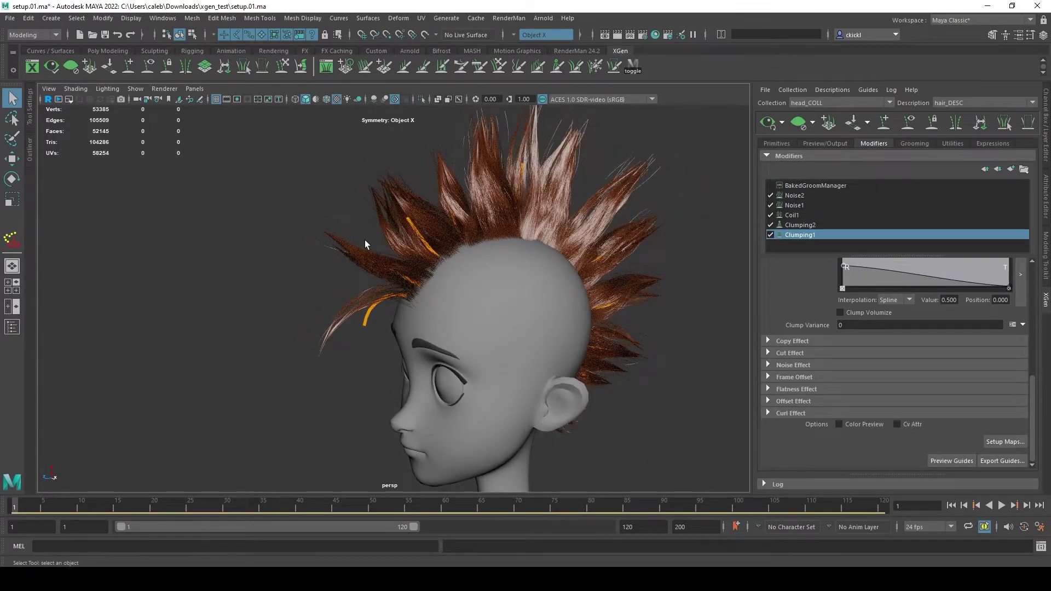
pyautogui.keyDown('alt'); pyautogui.moveTo(618, 322); pyautogui.dragTo(726, 334); pyautogui.keyUp('alt')
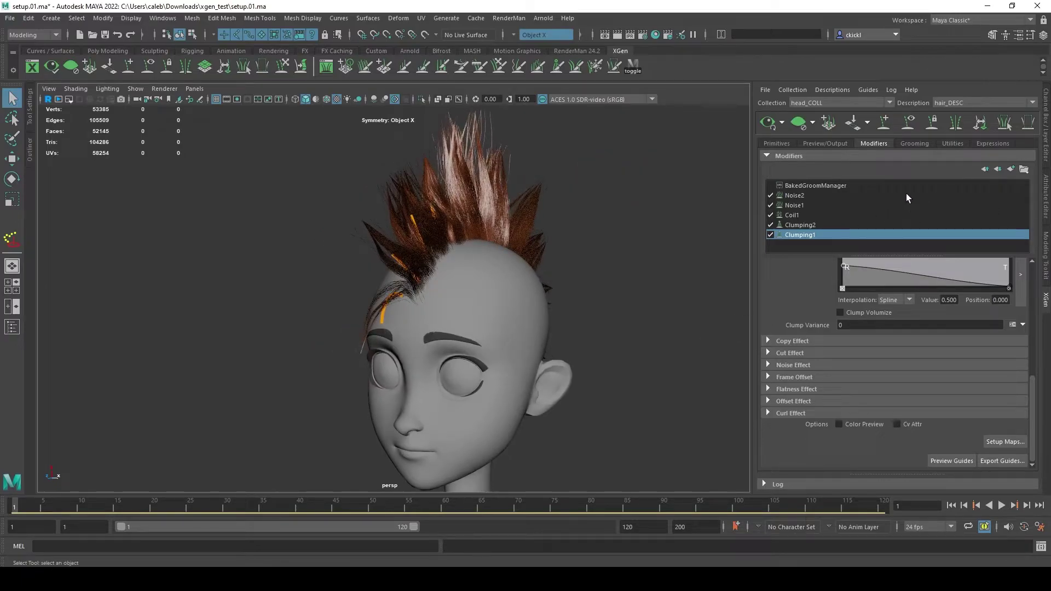
pyautogui.click(799, 126)
pyautogui.keyDown('alt'); pyautogui.moveTo(749, 390); pyautogui.dragTo(758, 370); pyautogui.keyUp('alt')
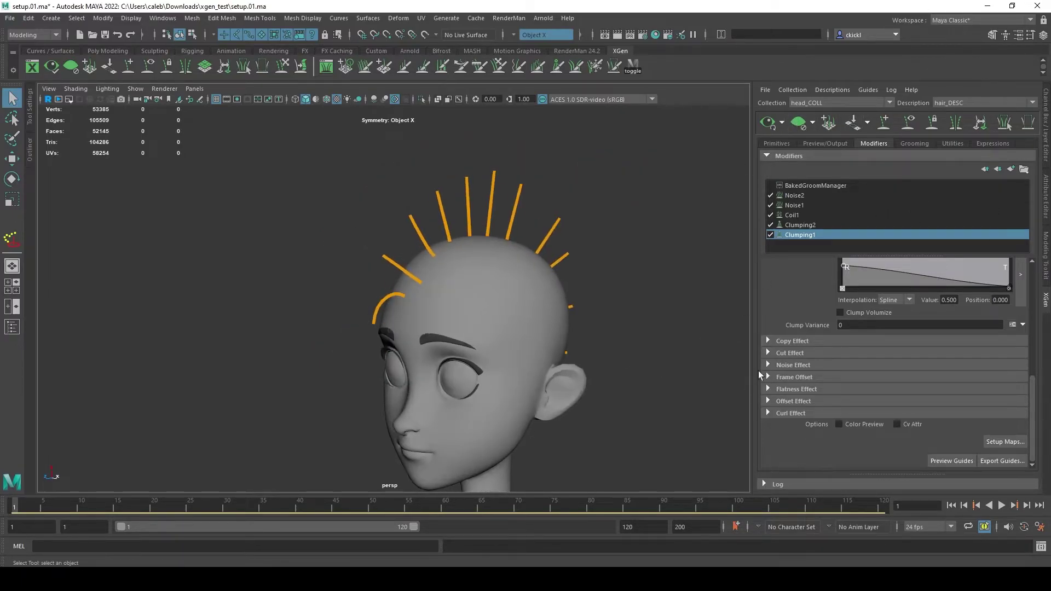
pyautogui.click(1011, 442)
pyautogui.moveTo(505, 156); pyautogui.dragTo(708, 152)
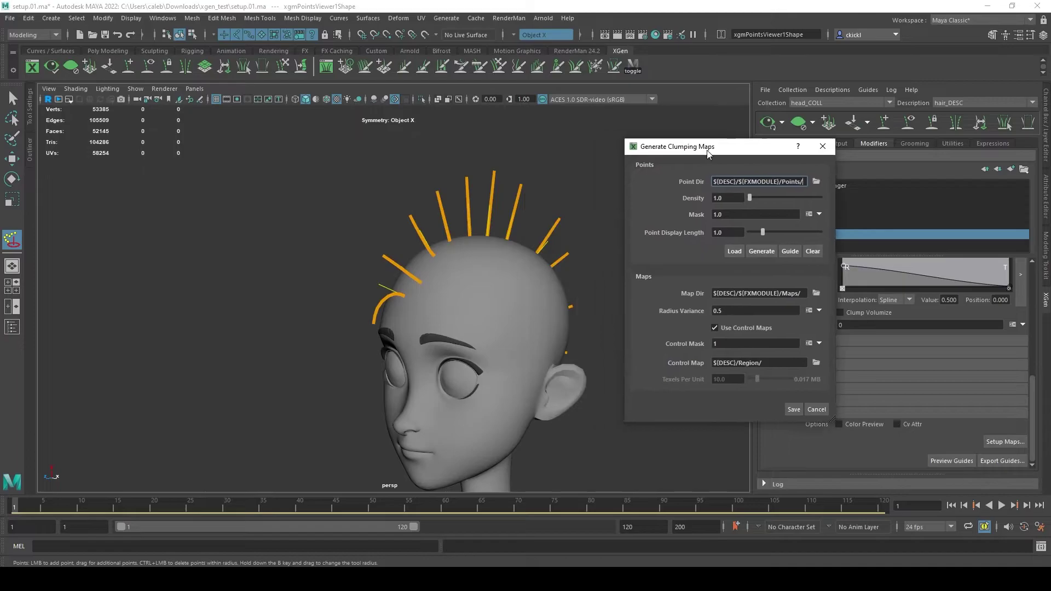
# Generate clumping points over the scalp at density 1.0 and inspect their distribution from both sides
pyautogui.keyDown('alt'); pyautogui.moveTo(591, 266); pyautogui.dragTo(498, 271); pyautogui.keyUp('alt')
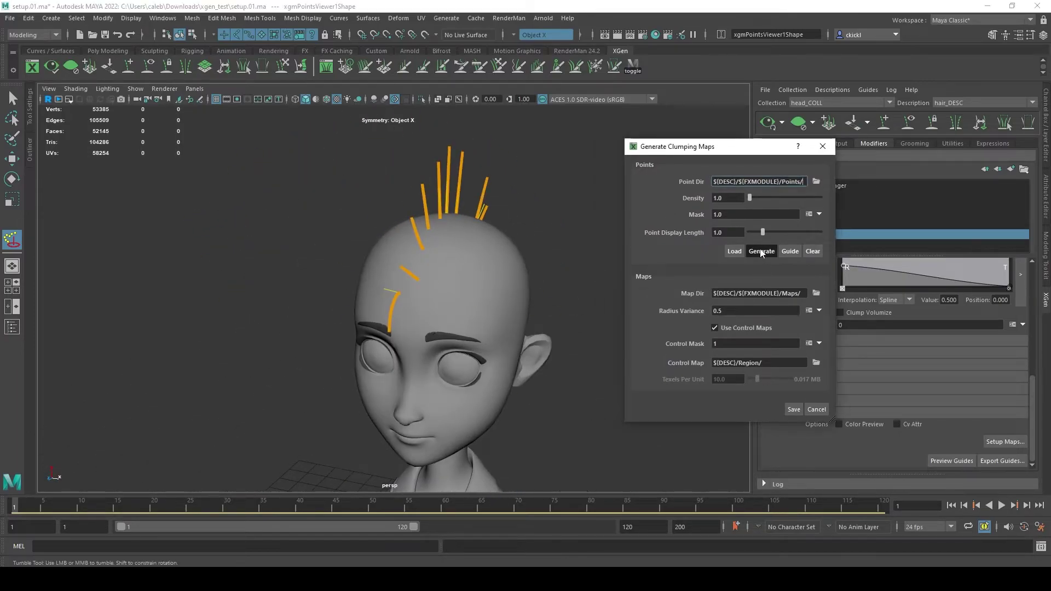
pyautogui.keyDown('alt'); pyautogui.moveTo(555, 310); pyautogui.dragTo(520, 307); pyautogui.keyUp('alt')
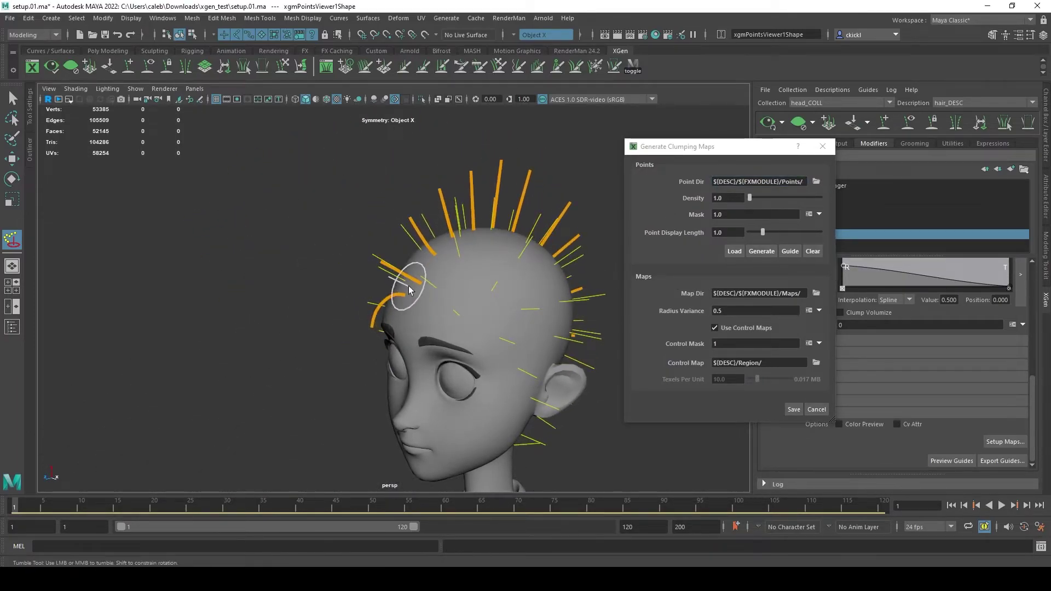
pyautogui.keyDown('alt'); pyautogui.moveTo(429, 288); pyautogui.dragTo(514, 300); pyautogui.keyUp('alt')
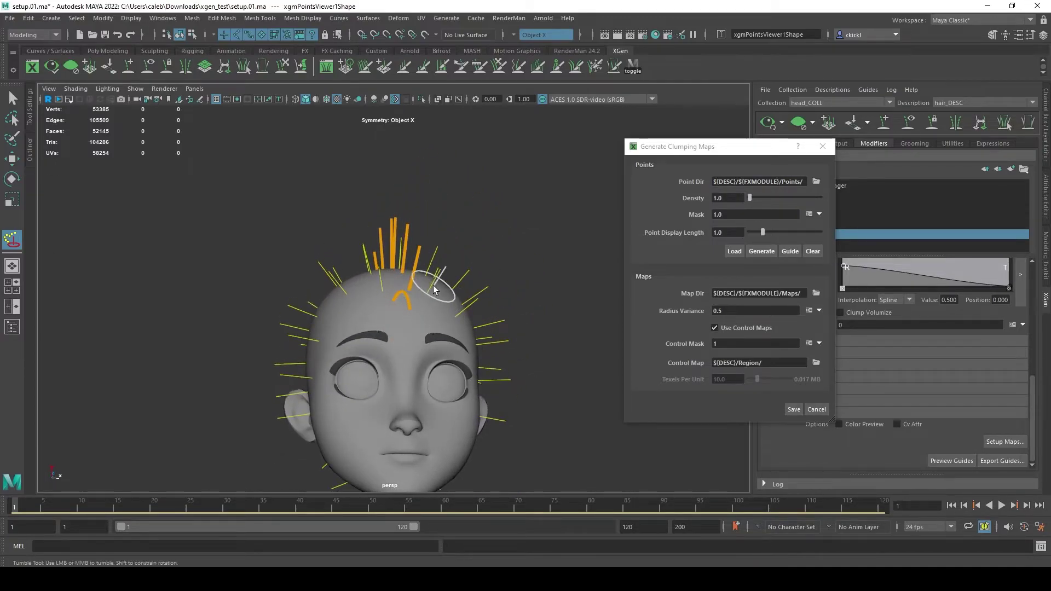
pyautogui.moveTo(434, 288)
pyautogui.keyDown('alt'); pyautogui.mouseDown()
pyautogui.moveTo(506, 261)
pyautogui.moveTo(422, 286)
pyautogui.mouseUp(); pyautogui.keyUp('alt')
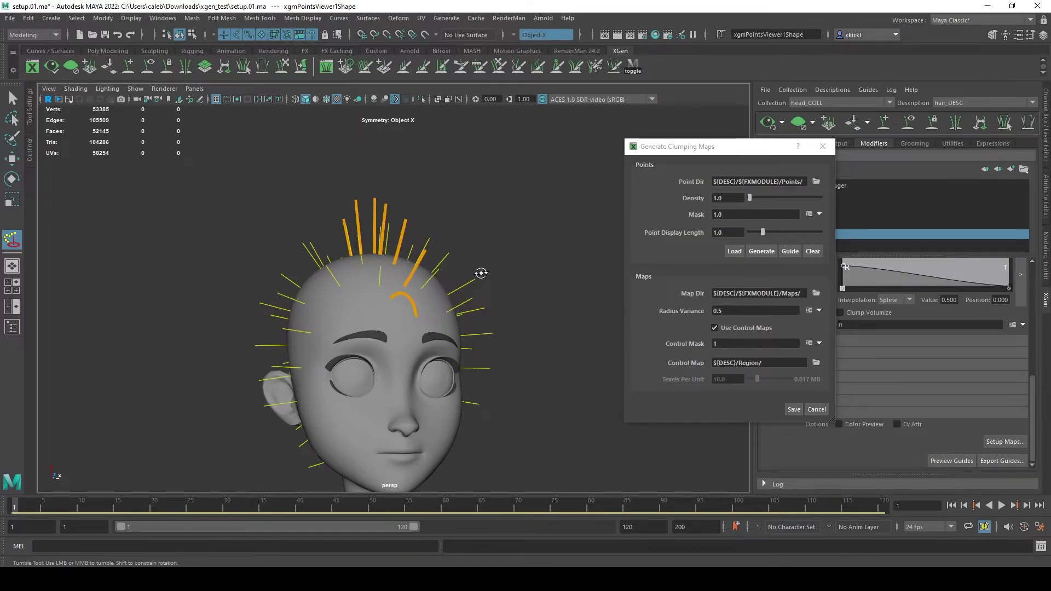
pyautogui.keyDown('alt'); pyautogui.moveTo(481, 272); pyautogui.dragTo(438, 284); pyautogui.keyUp('alt')
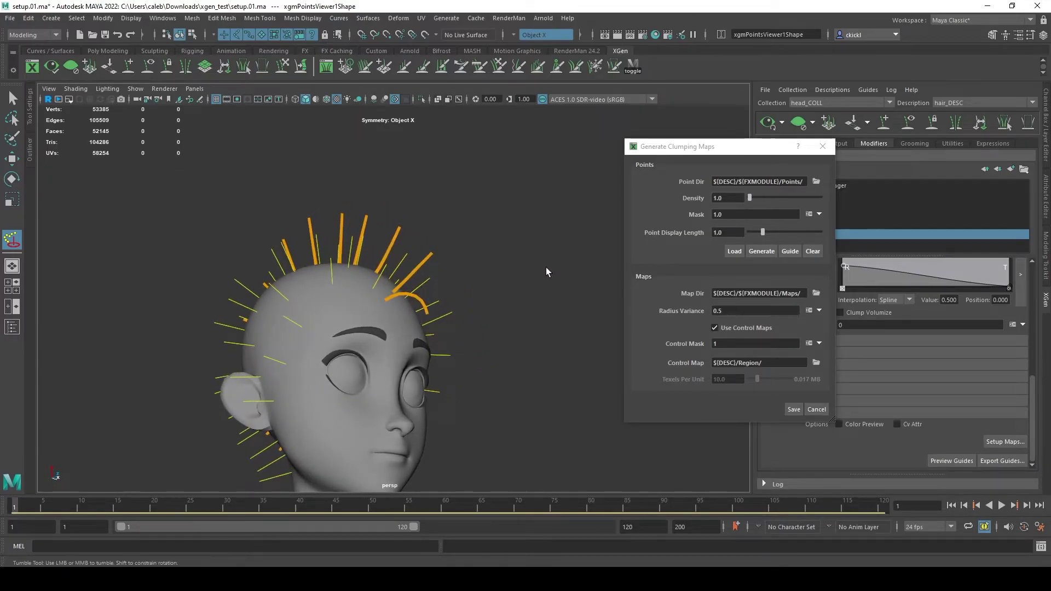
pyautogui.keyDown('alt'); pyautogui.moveTo(546, 267); pyautogui.dragTo(442, 286); pyautogui.keyUp('alt')
pyautogui.keyDown('alt'); pyautogui.moveTo(506, 279); pyautogui.dragTo(375, 352); pyautogui.keyUp('alt')
pyautogui.keyDown('alt'); pyautogui.moveTo(376, 247); pyautogui.dragTo(530, 291); pyautogui.keyUp('alt')
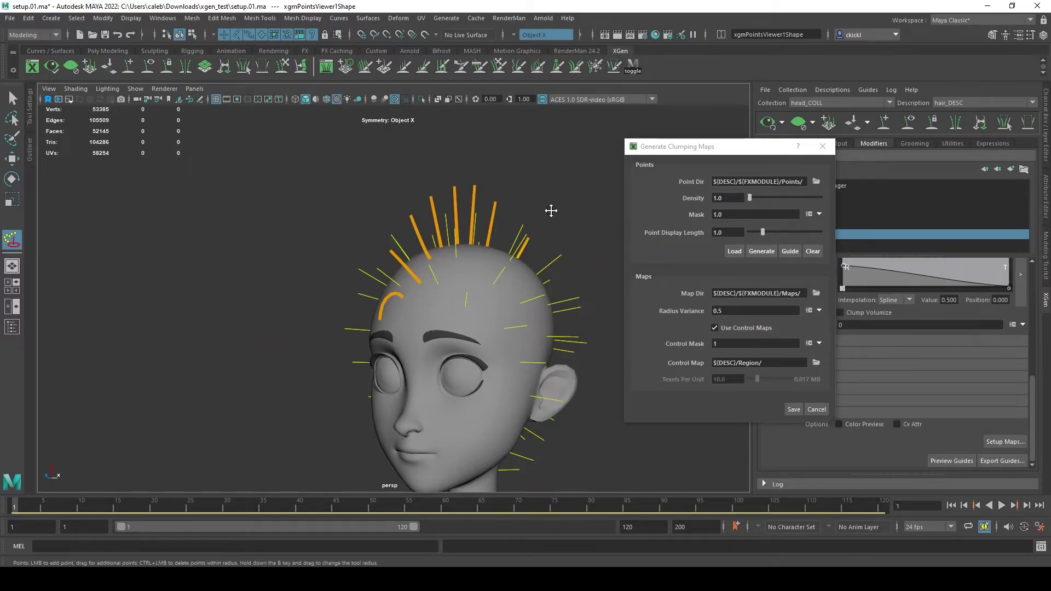
pyautogui.keyDown('alt'); pyautogui.moveTo(551, 212); pyautogui.dragTo(514, 219, button='middle'); pyautogui.keyUp('alt')
pyautogui.moveTo(514, 225)
pyautogui.keyDown('alt'); pyautogui.mouseDown()
pyautogui.moveTo(476, 218)
pyautogui.moveTo(520, 222)
pyautogui.mouseUp(); pyautogui.keyUp('alt')
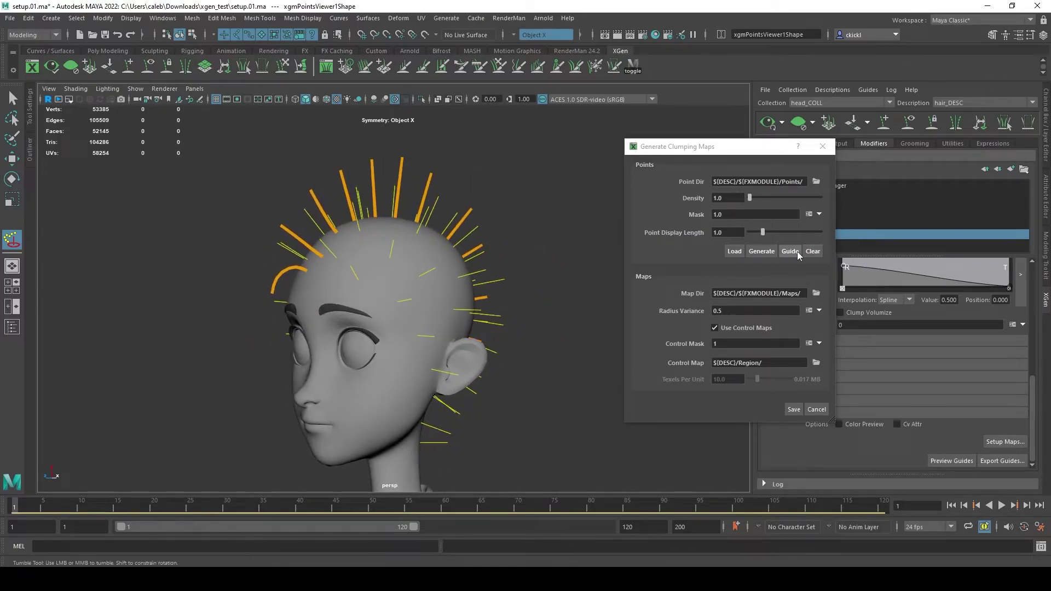
# Place the clumping points at the guides instead and check them from both sides of the head
pyautogui.click(797, 251)
pyautogui.keyDown('alt'); pyautogui.moveTo(571, 255); pyautogui.dragTo(679, 248); pyautogui.keyUp('alt')
pyautogui.keyDown('alt'); pyautogui.moveTo(159, 299); pyautogui.dragTo(382, 341); pyautogui.keyUp('alt')
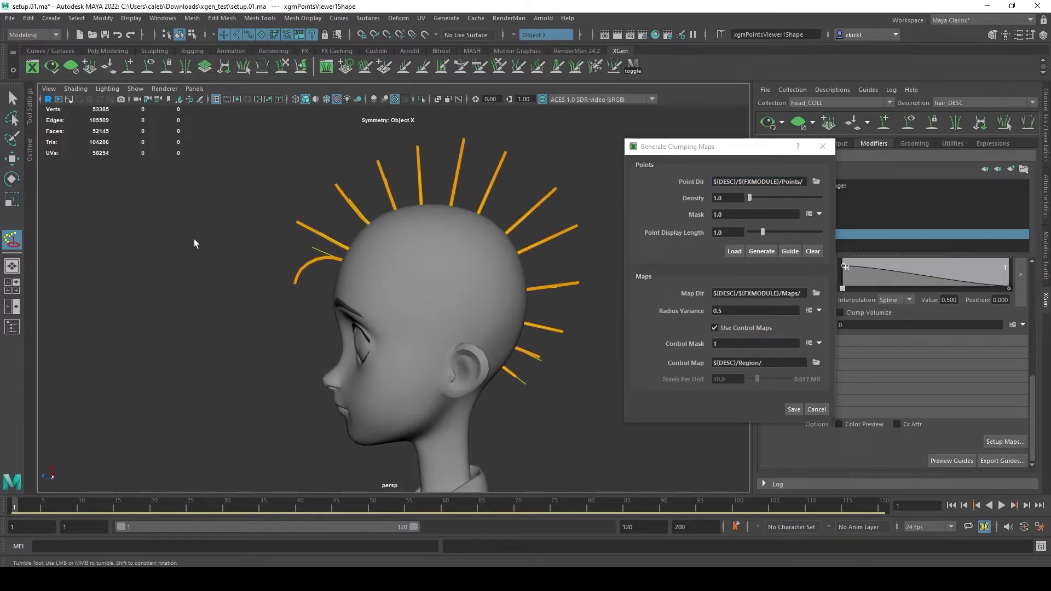
pyautogui.keyDown('alt'); pyautogui.moveTo(195, 243); pyautogui.dragTo(438, 276); pyautogui.keyUp('alt')
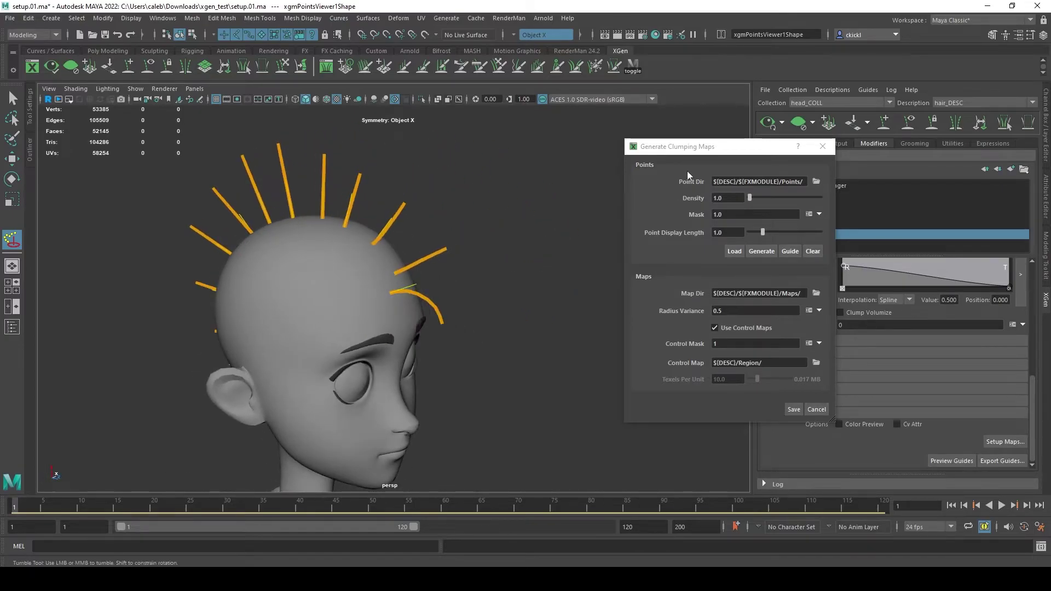
# Hide the guides, inspect the clumping points along the mohawk line, and save the Clumping1 clumping maps
pyautogui.click(914, 116)
pyautogui.keyDown('alt'); pyautogui.moveTo(482, 219); pyautogui.dragTo(300, 274); pyautogui.keyUp('alt')
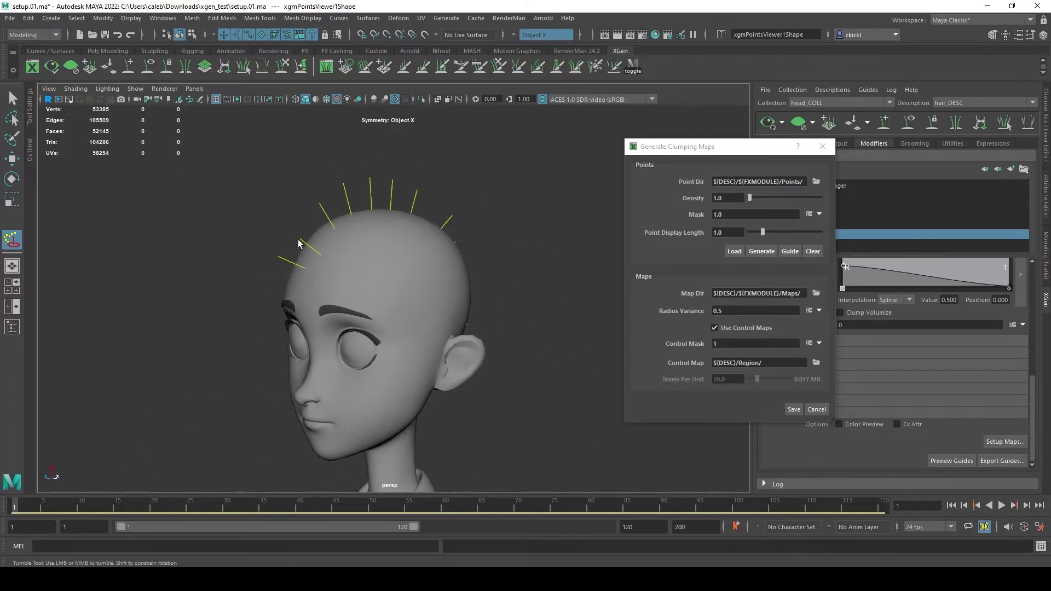
pyautogui.click(908, 125)
pyautogui.click(907, 125)
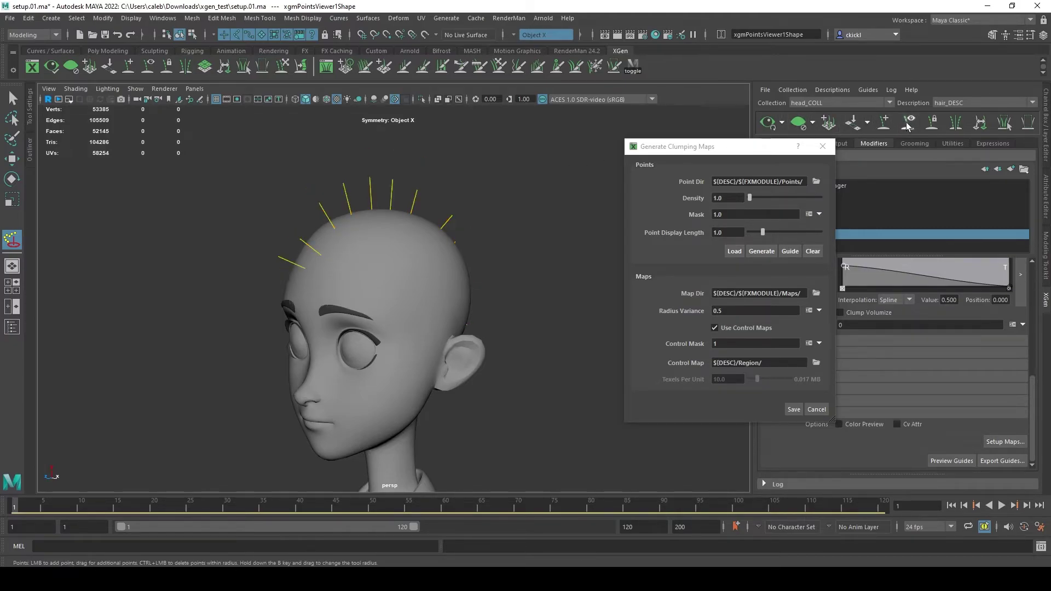
pyautogui.keyDown('alt'); pyautogui.moveTo(542, 295); pyautogui.dragTo(466, 298); pyautogui.keyUp('alt')
pyautogui.keyDown('alt'); pyautogui.moveTo(540, 325); pyautogui.dragTo(601, 324); pyautogui.keyUp('alt')
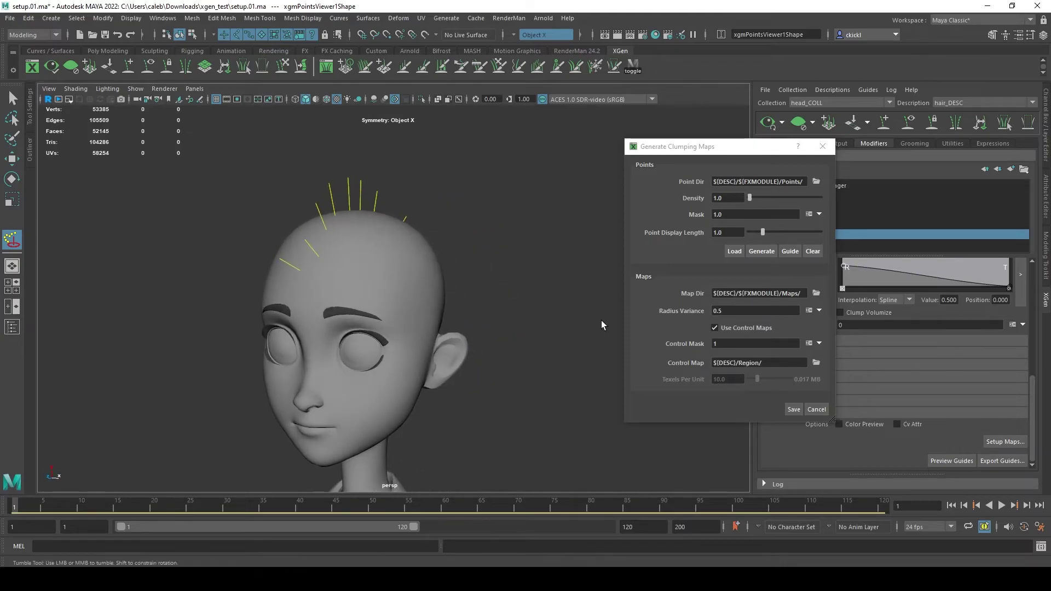
pyautogui.moveTo(311, 261)
pyautogui.keyDown('alt'); pyautogui.mouseDown()
pyautogui.moveTo(568, 272)
pyautogui.moveTo(325, 274)
pyautogui.mouseUp(); pyautogui.keyUp('alt')
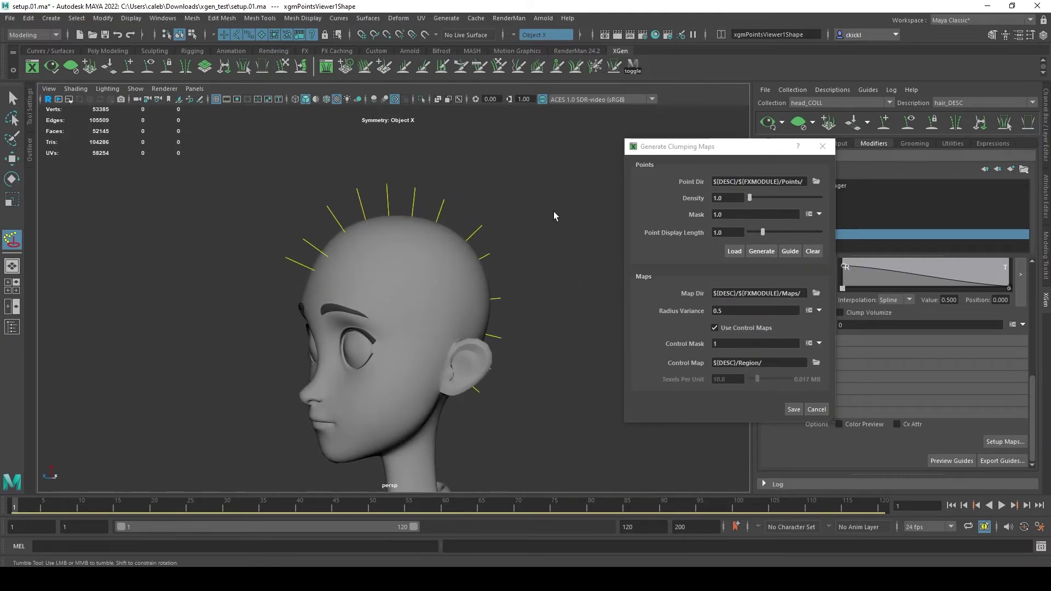
pyautogui.click(793, 409)
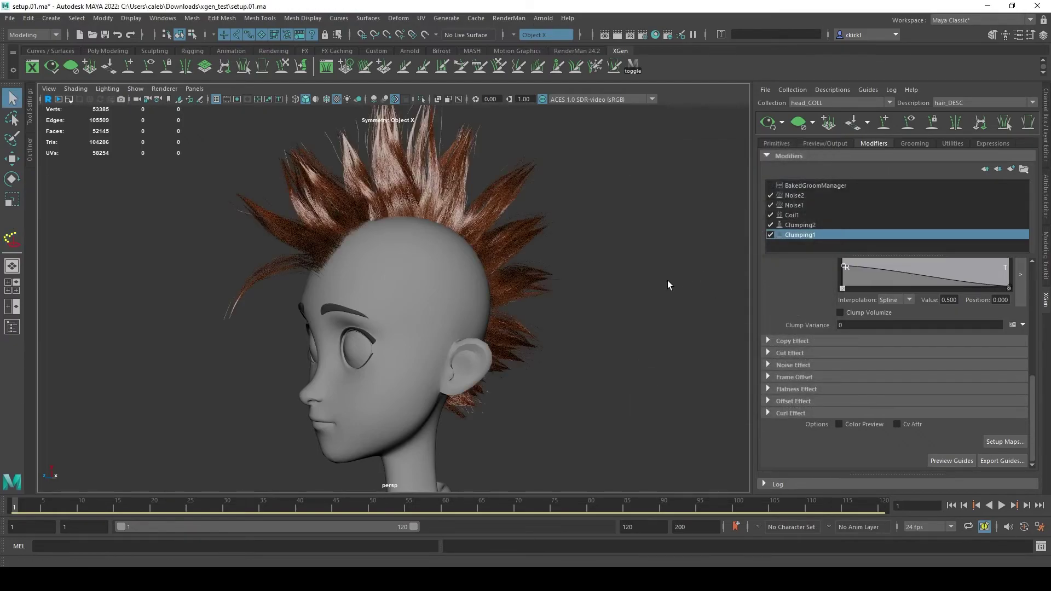
# Show the guides again and examine the clumped mohawk against them from the front and side of the head
pyautogui.keyDown('alt'); pyautogui.moveTo(668, 286); pyautogui.dragTo(618, 285); pyautogui.keyUp('alt')
pyautogui.press('q')
pyautogui.click(905, 121)
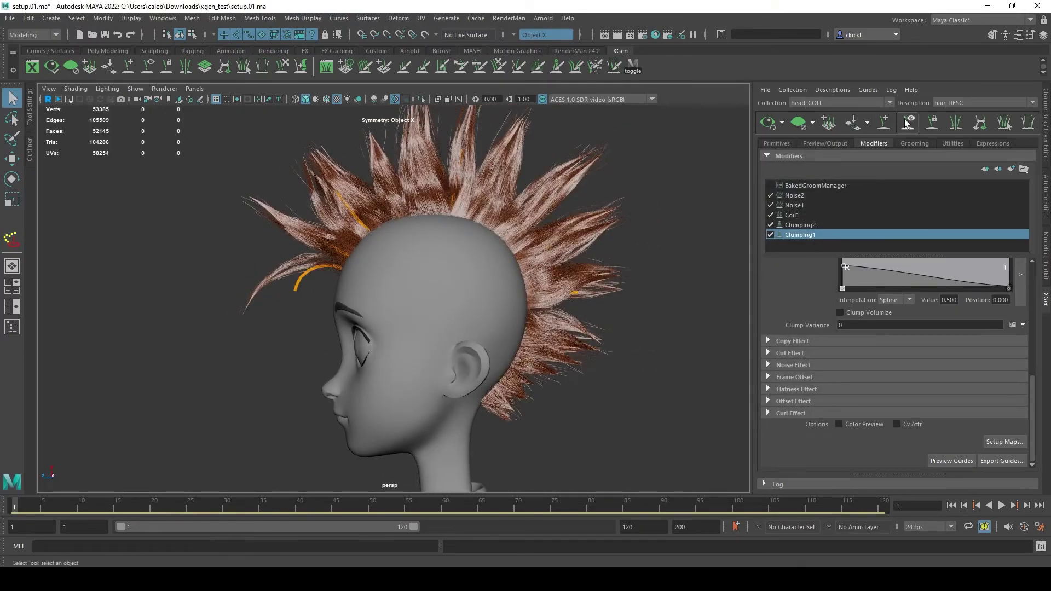
pyautogui.keyDown('alt'); pyautogui.moveTo(652, 251); pyautogui.dragTo(693, 278); pyautogui.keyUp('alt')
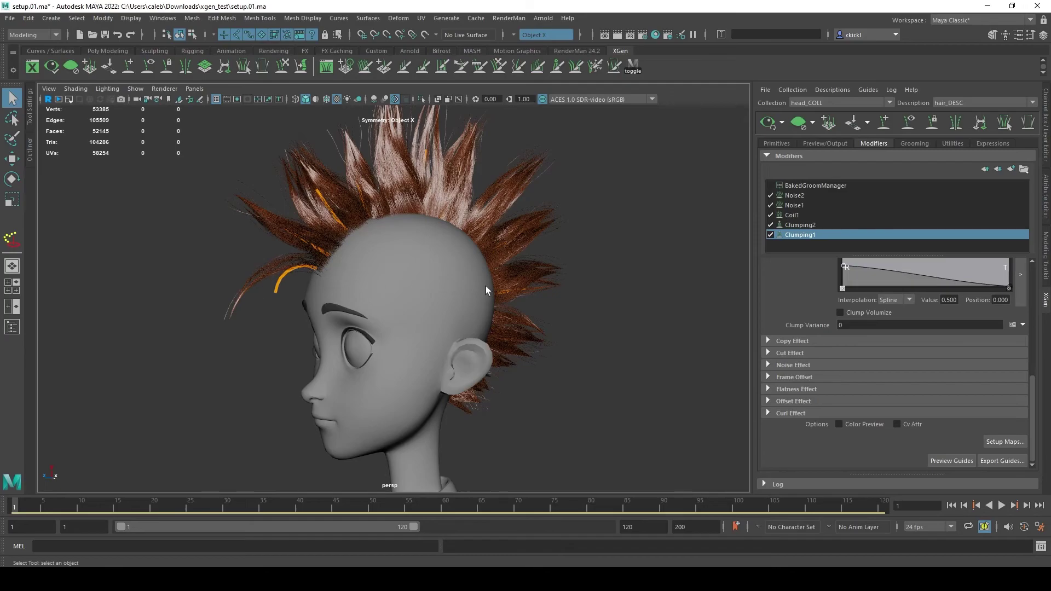
pyautogui.keyDown('alt'); pyautogui.moveTo(485, 286); pyautogui.dragTo(330, 211); pyautogui.keyUp('alt')
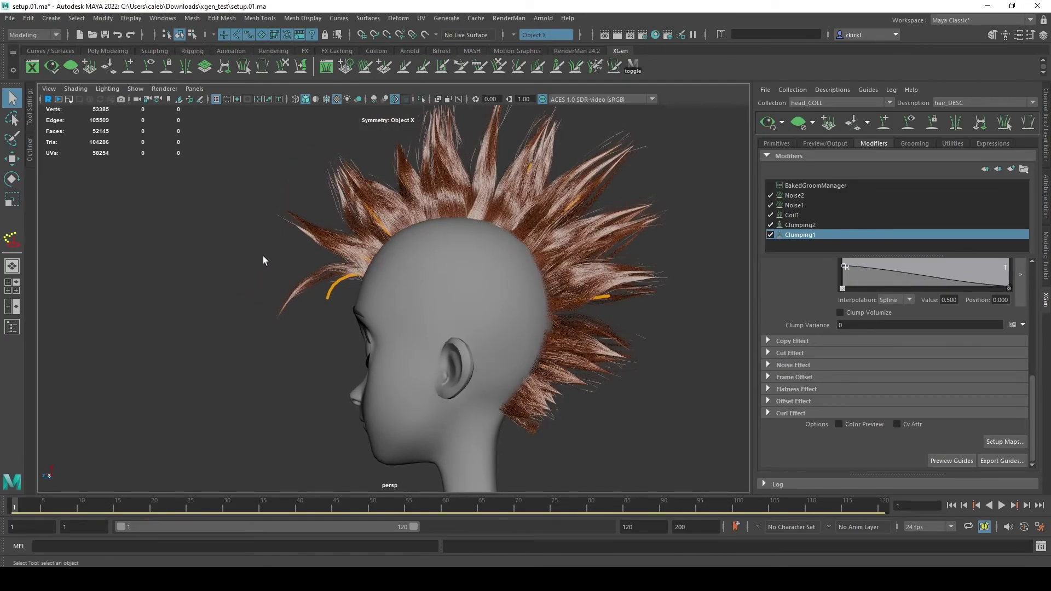
# Disable the Clumping2 modifier and inspect the mohawk with only the Clumping1 clumps active
pyautogui.keyDown('alt'); pyautogui.moveTo(263, 260); pyautogui.dragTo(351, 227); pyautogui.keyUp('alt')
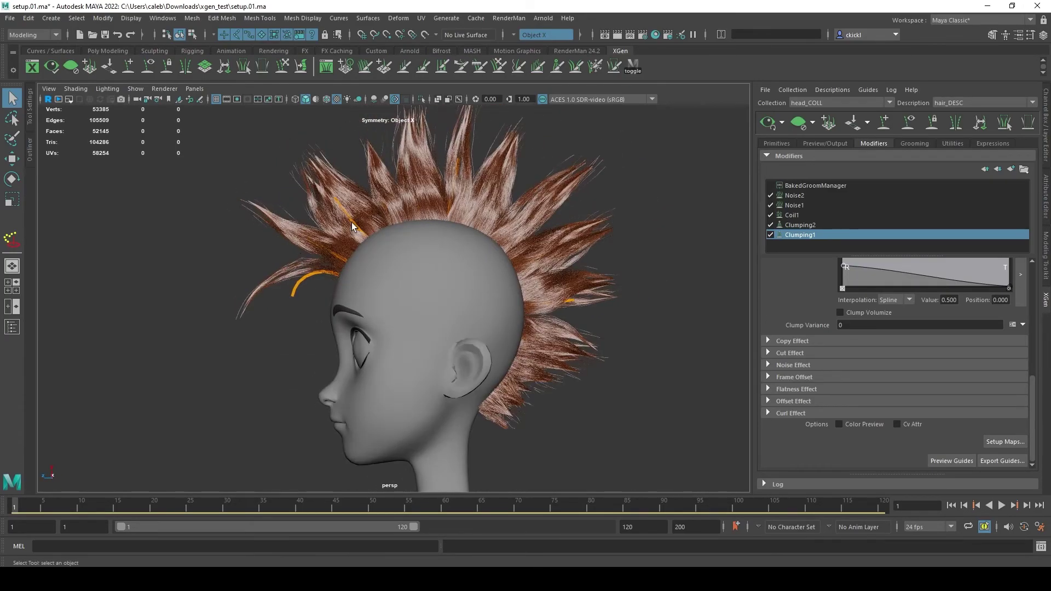
pyautogui.click(771, 226)
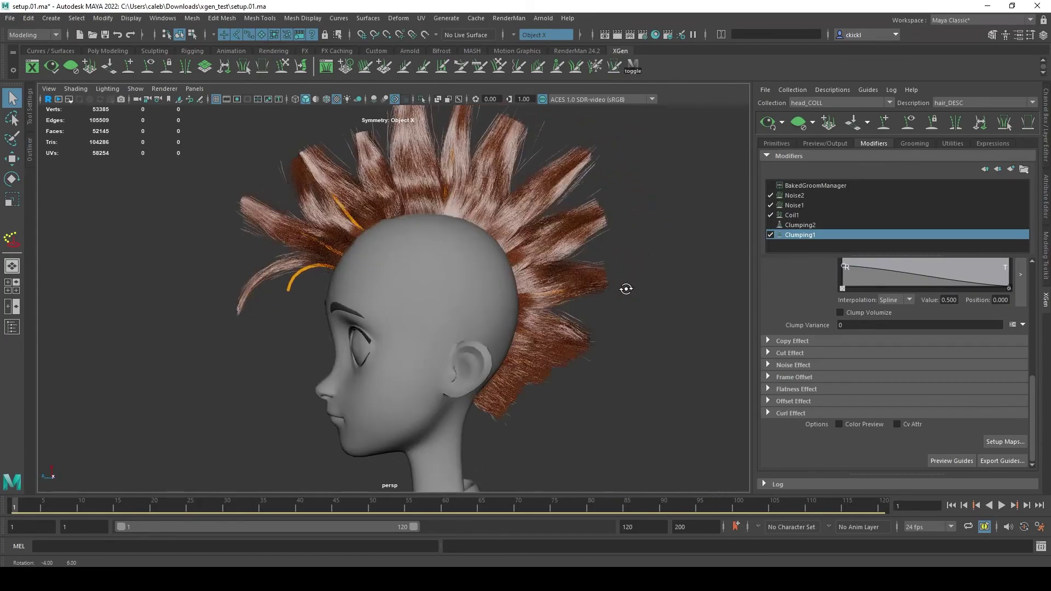
pyautogui.keyDown('alt'); pyautogui.moveTo(624, 290); pyautogui.dragTo(558, 284); pyautogui.keyUp('alt')
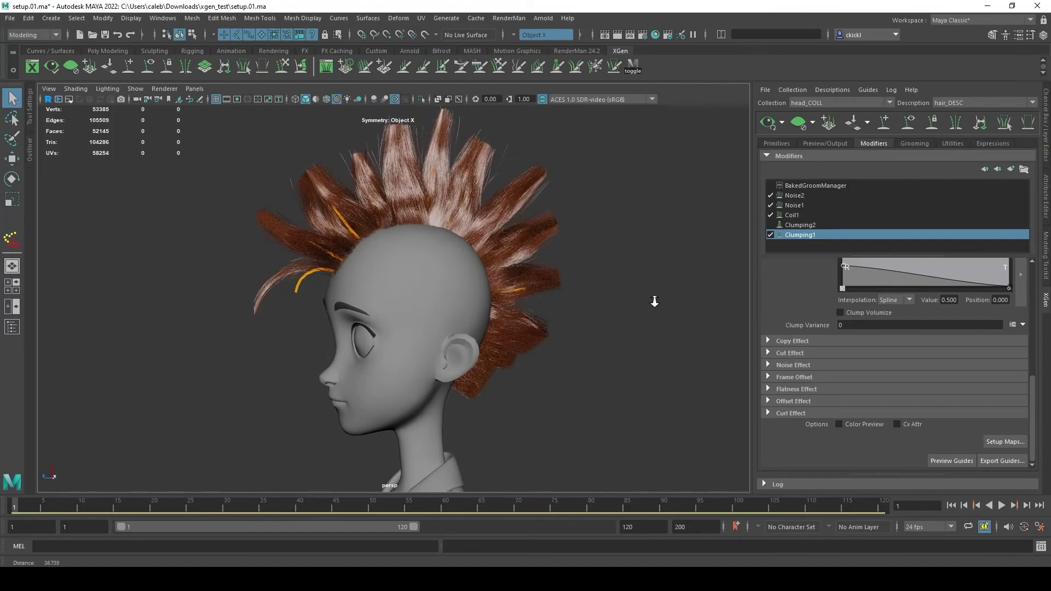